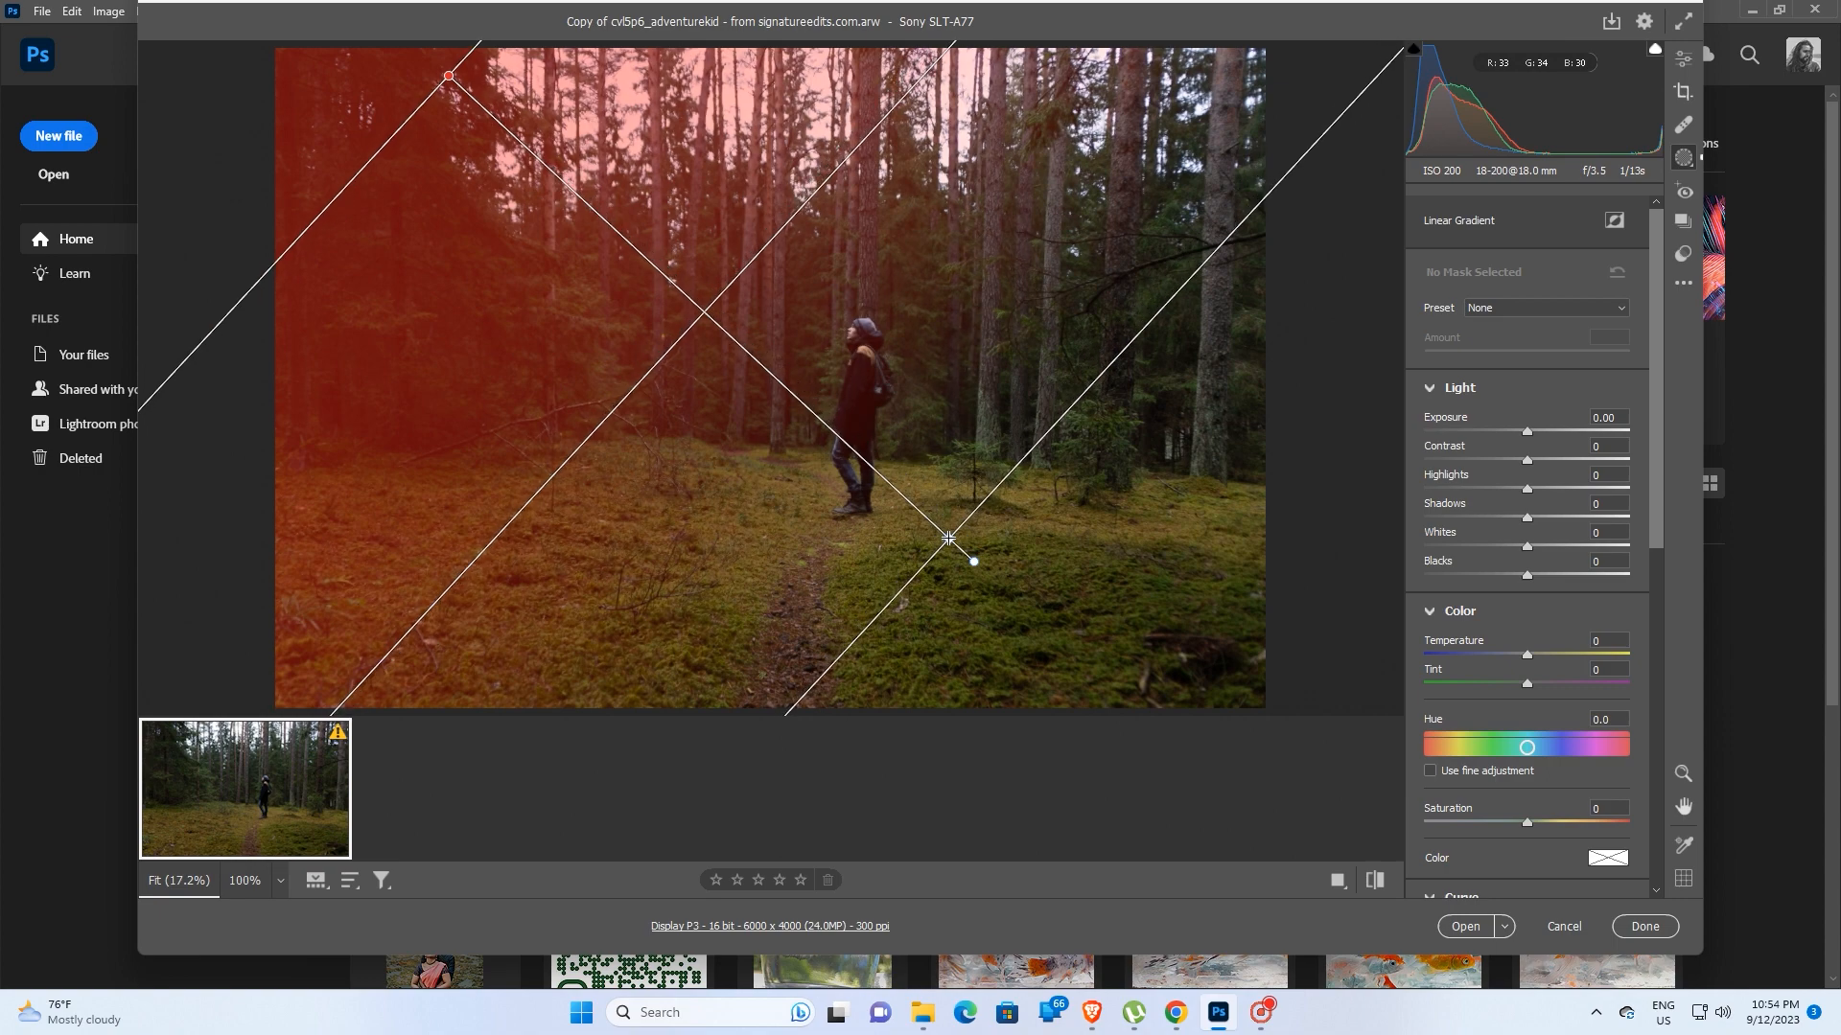
Step: Set the first linear gradient mask's exposure to +0.80 and its temperature to +23
left_click(1546, 432)
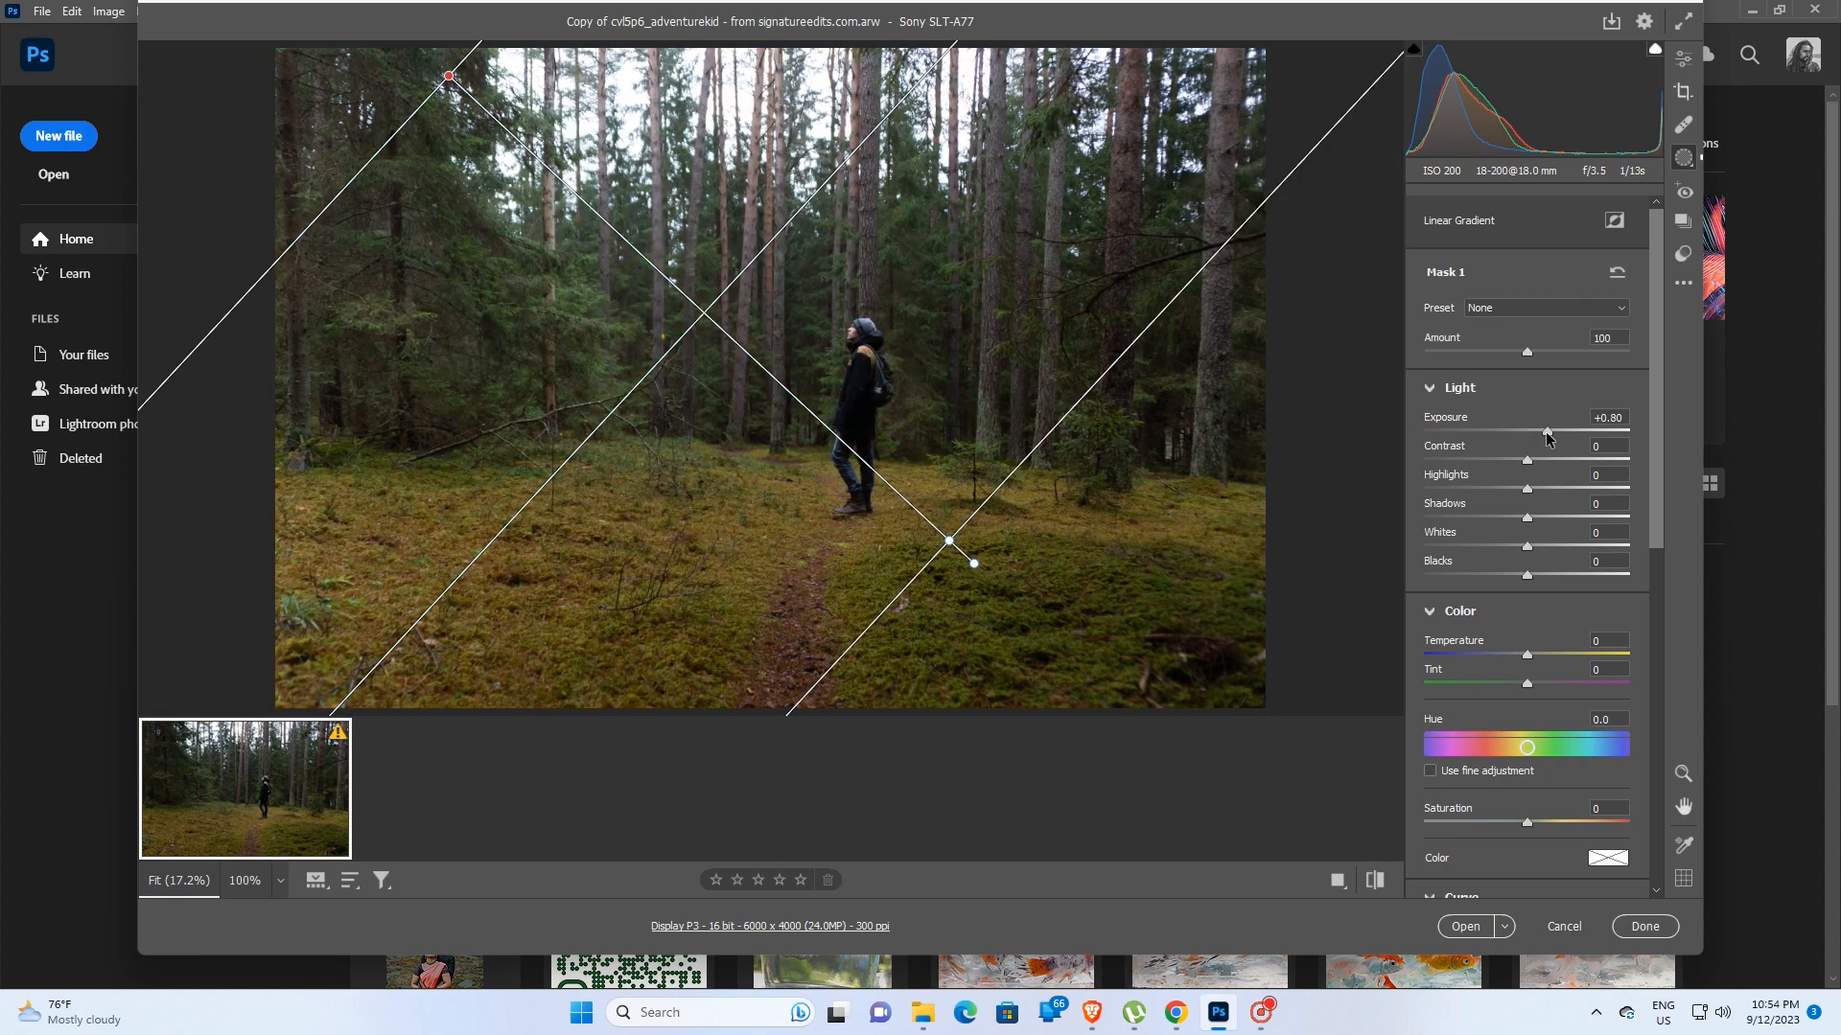
left_click(1542, 654)
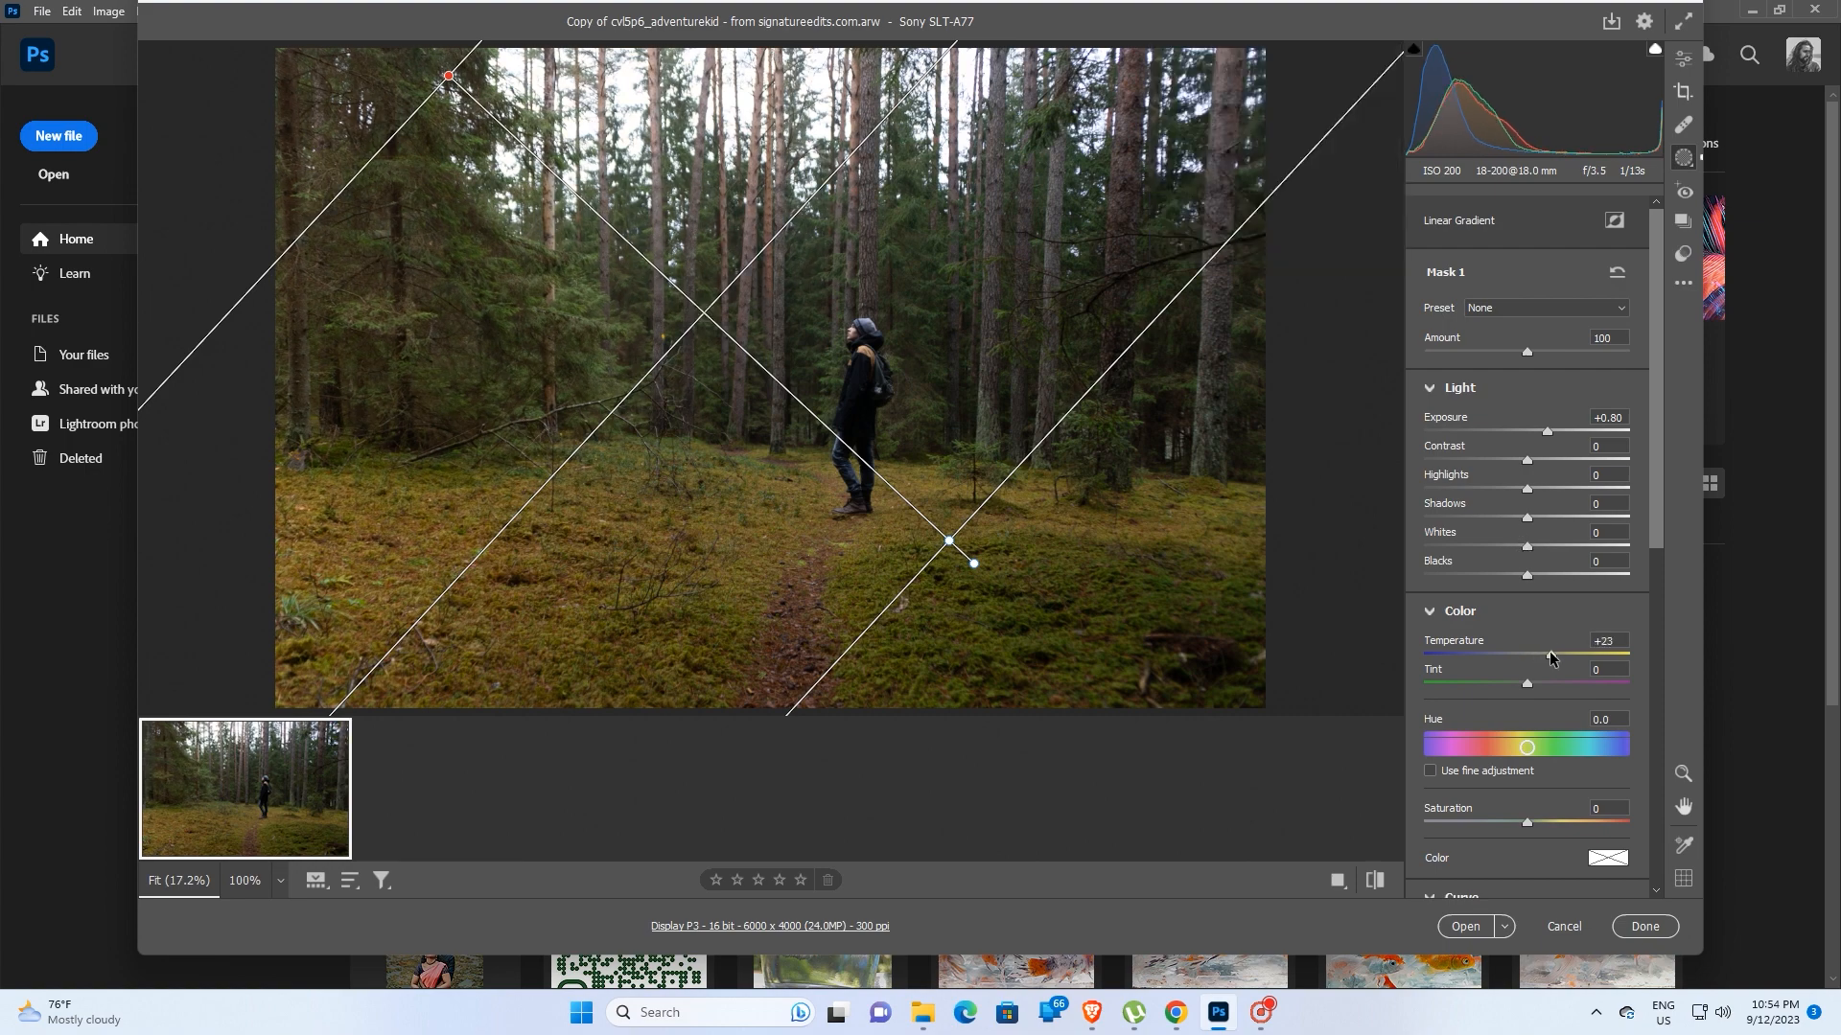
left_click(1685, 63)
Step: Add a vertical linear gradient mask from the photo's bottom edge up to the far end of the path, and hide its overlay
mouse_move(1683, 158)
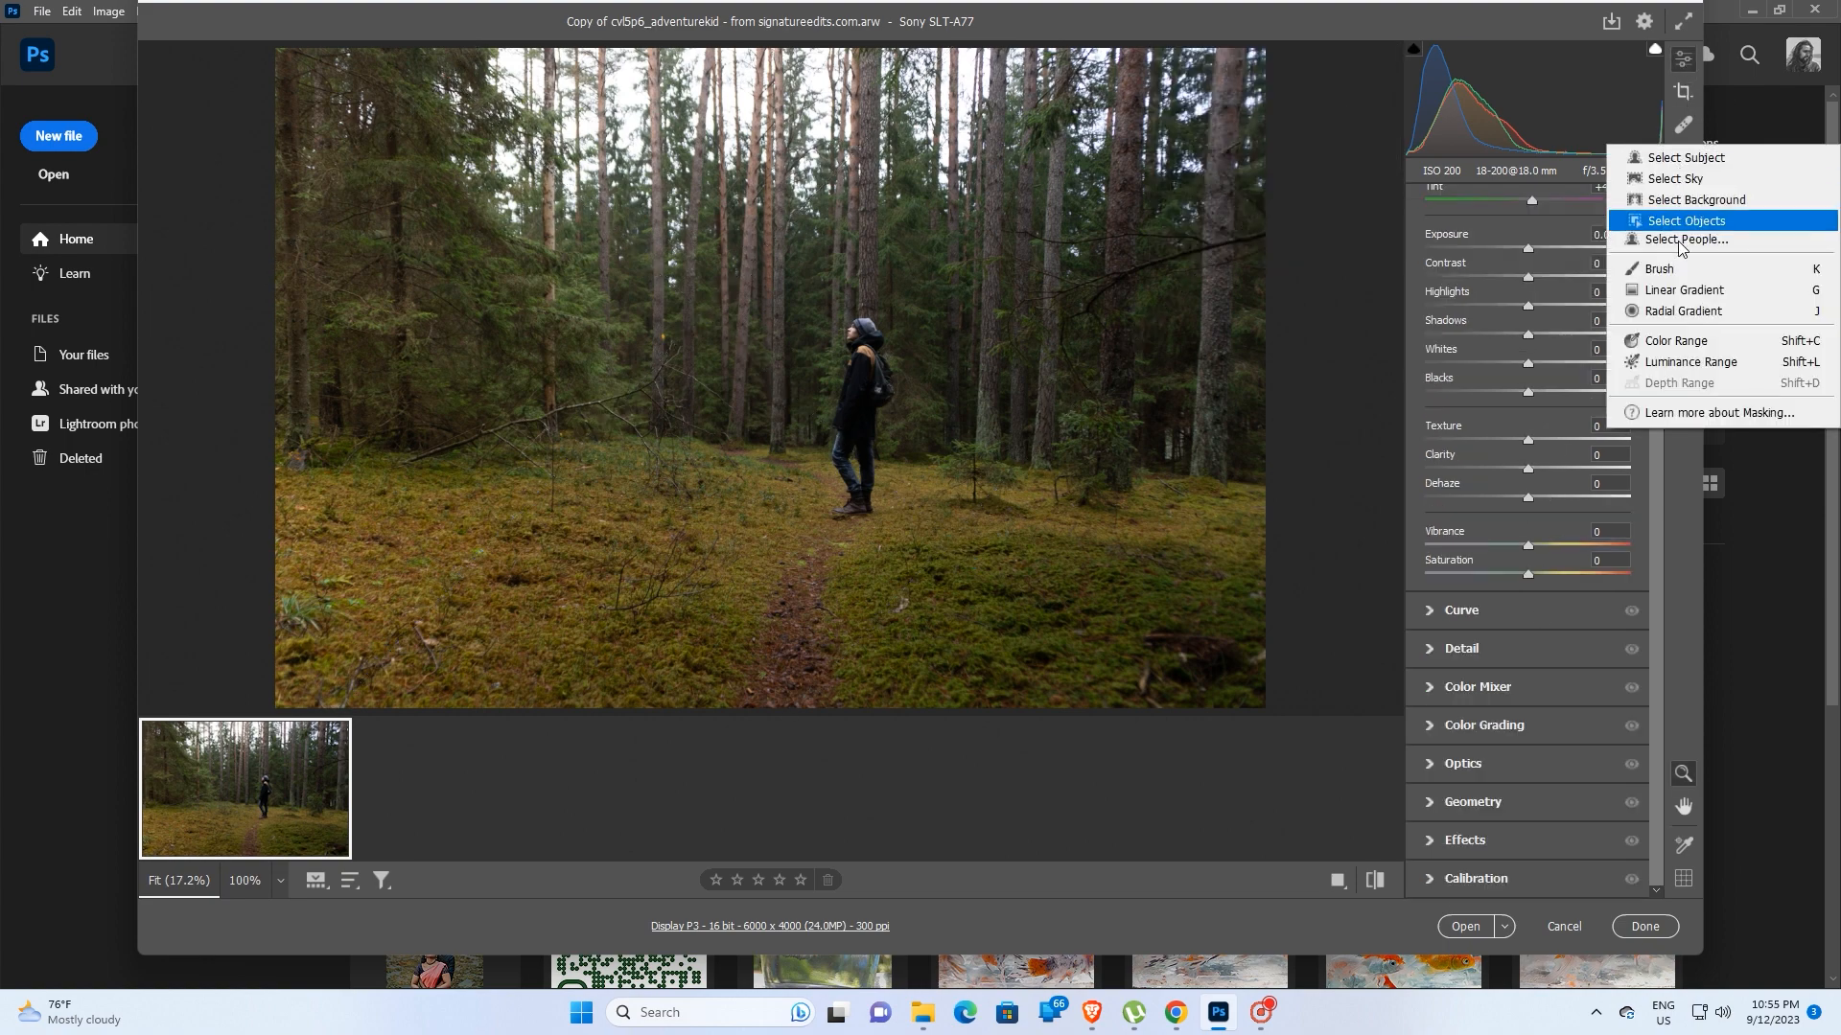
left_click(1673, 292)
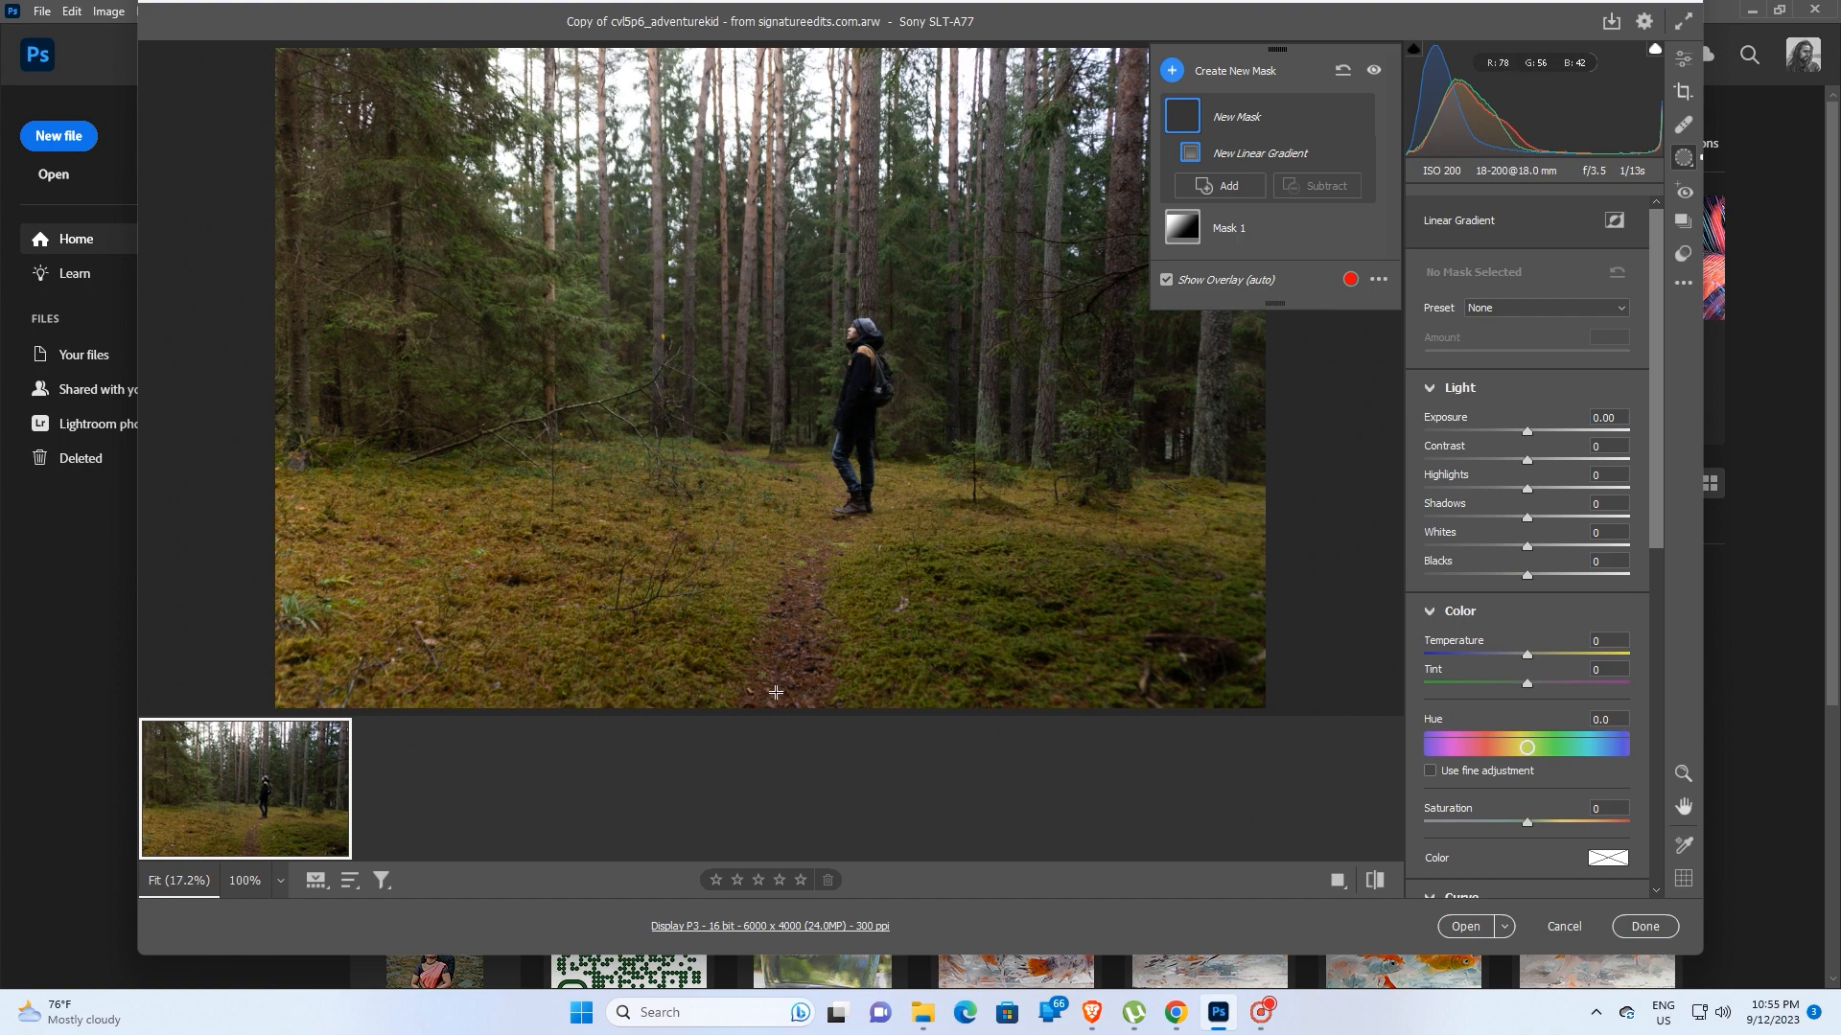
left_click_drag(776, 692, 809, 436)
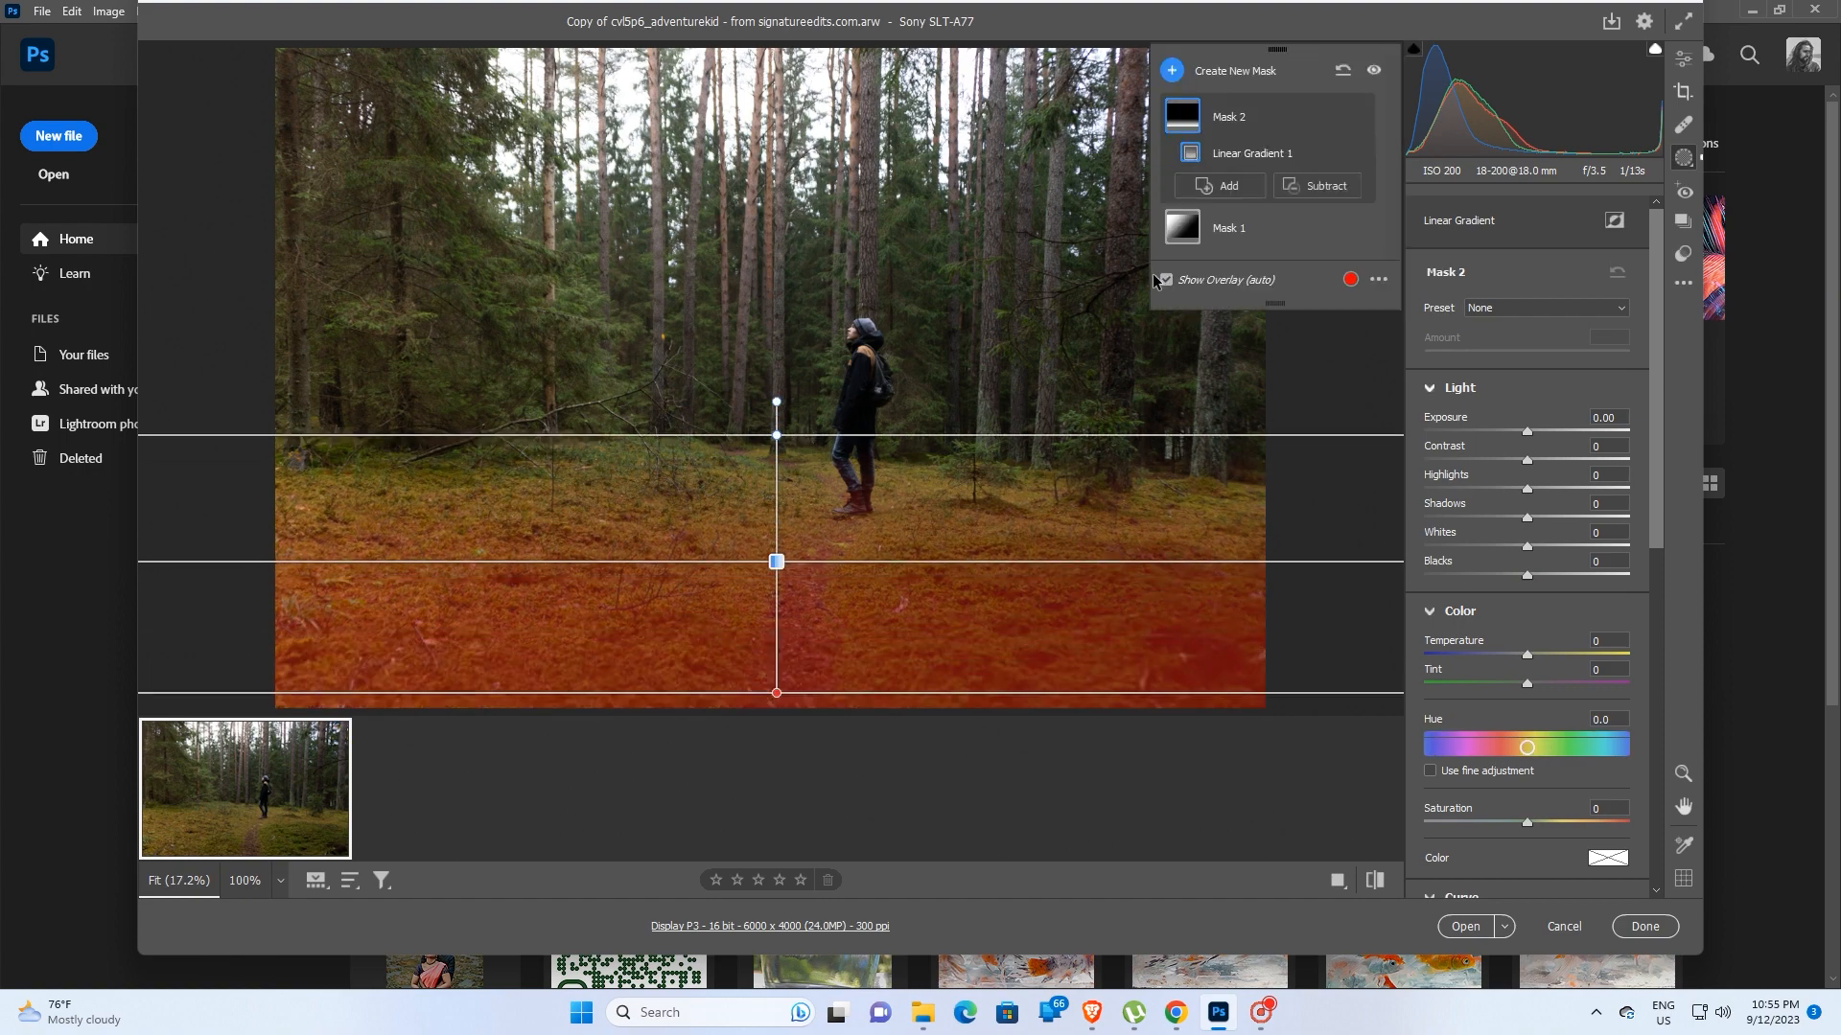
left_click(1167, 280)
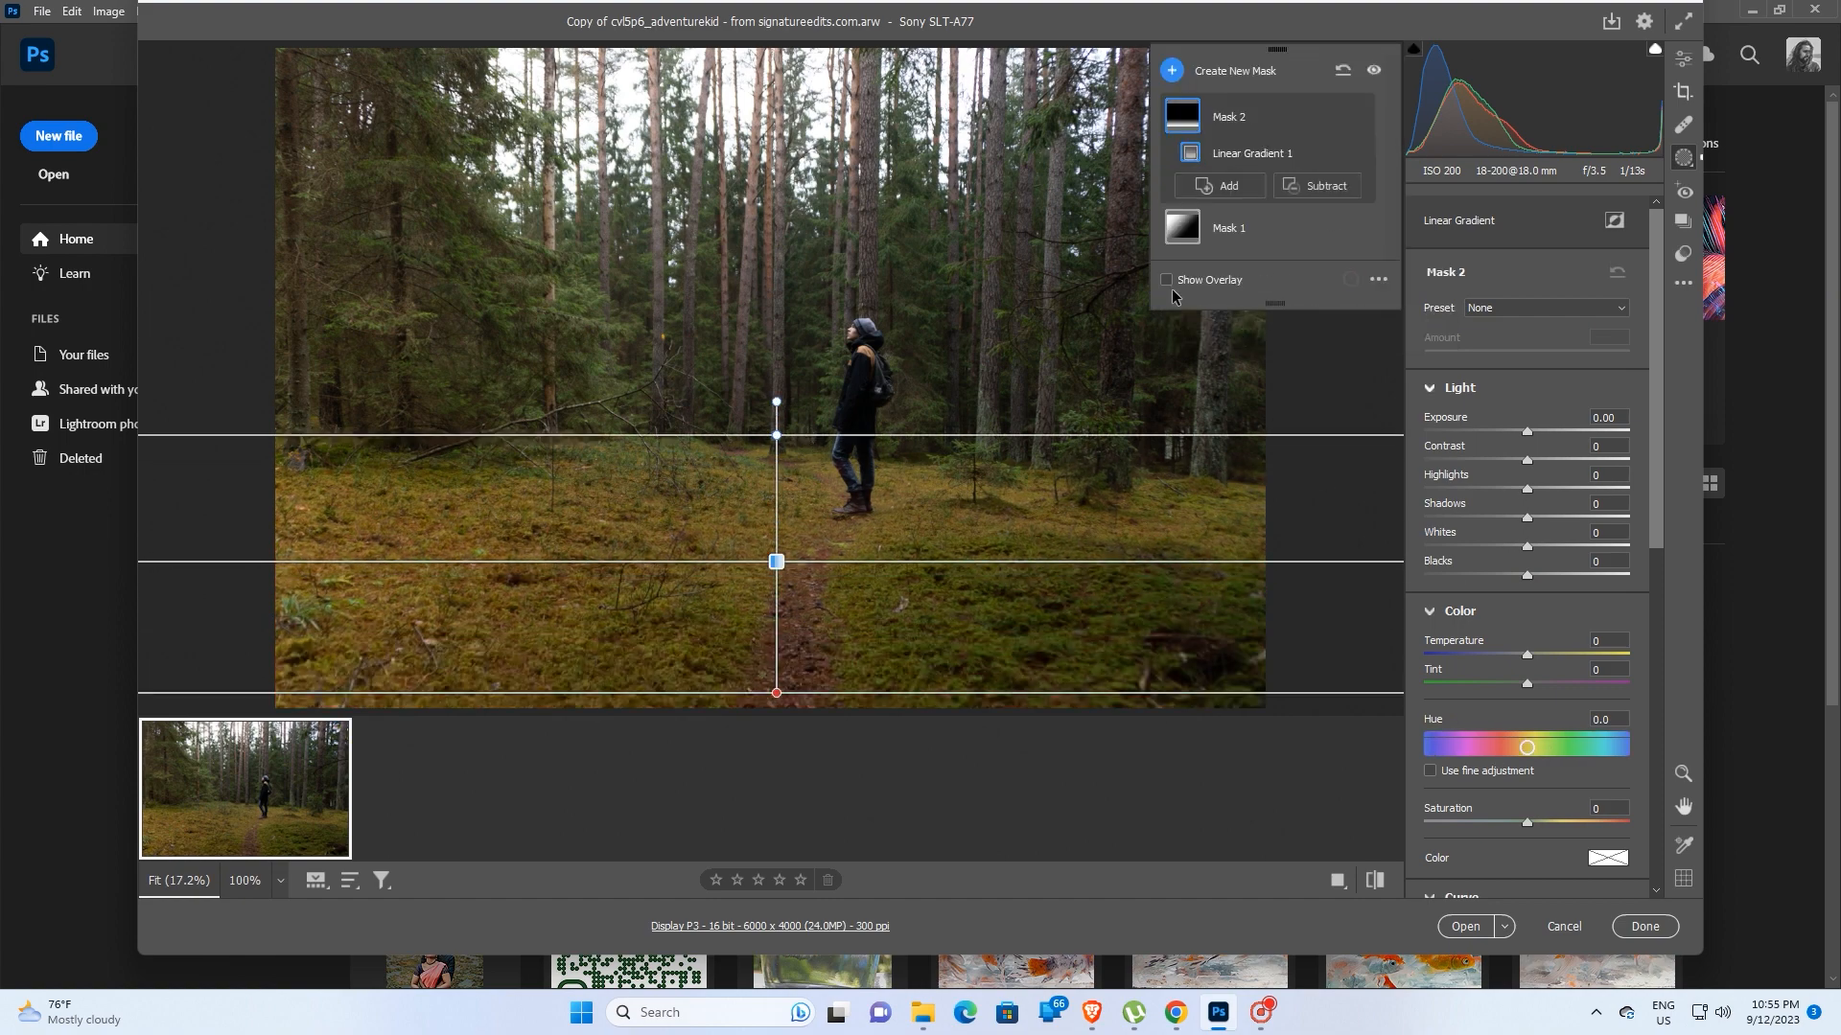
Step: Set the foreground gradient mask's exposure to -0.80 and its temperature to -19
left_click(1503, 432)
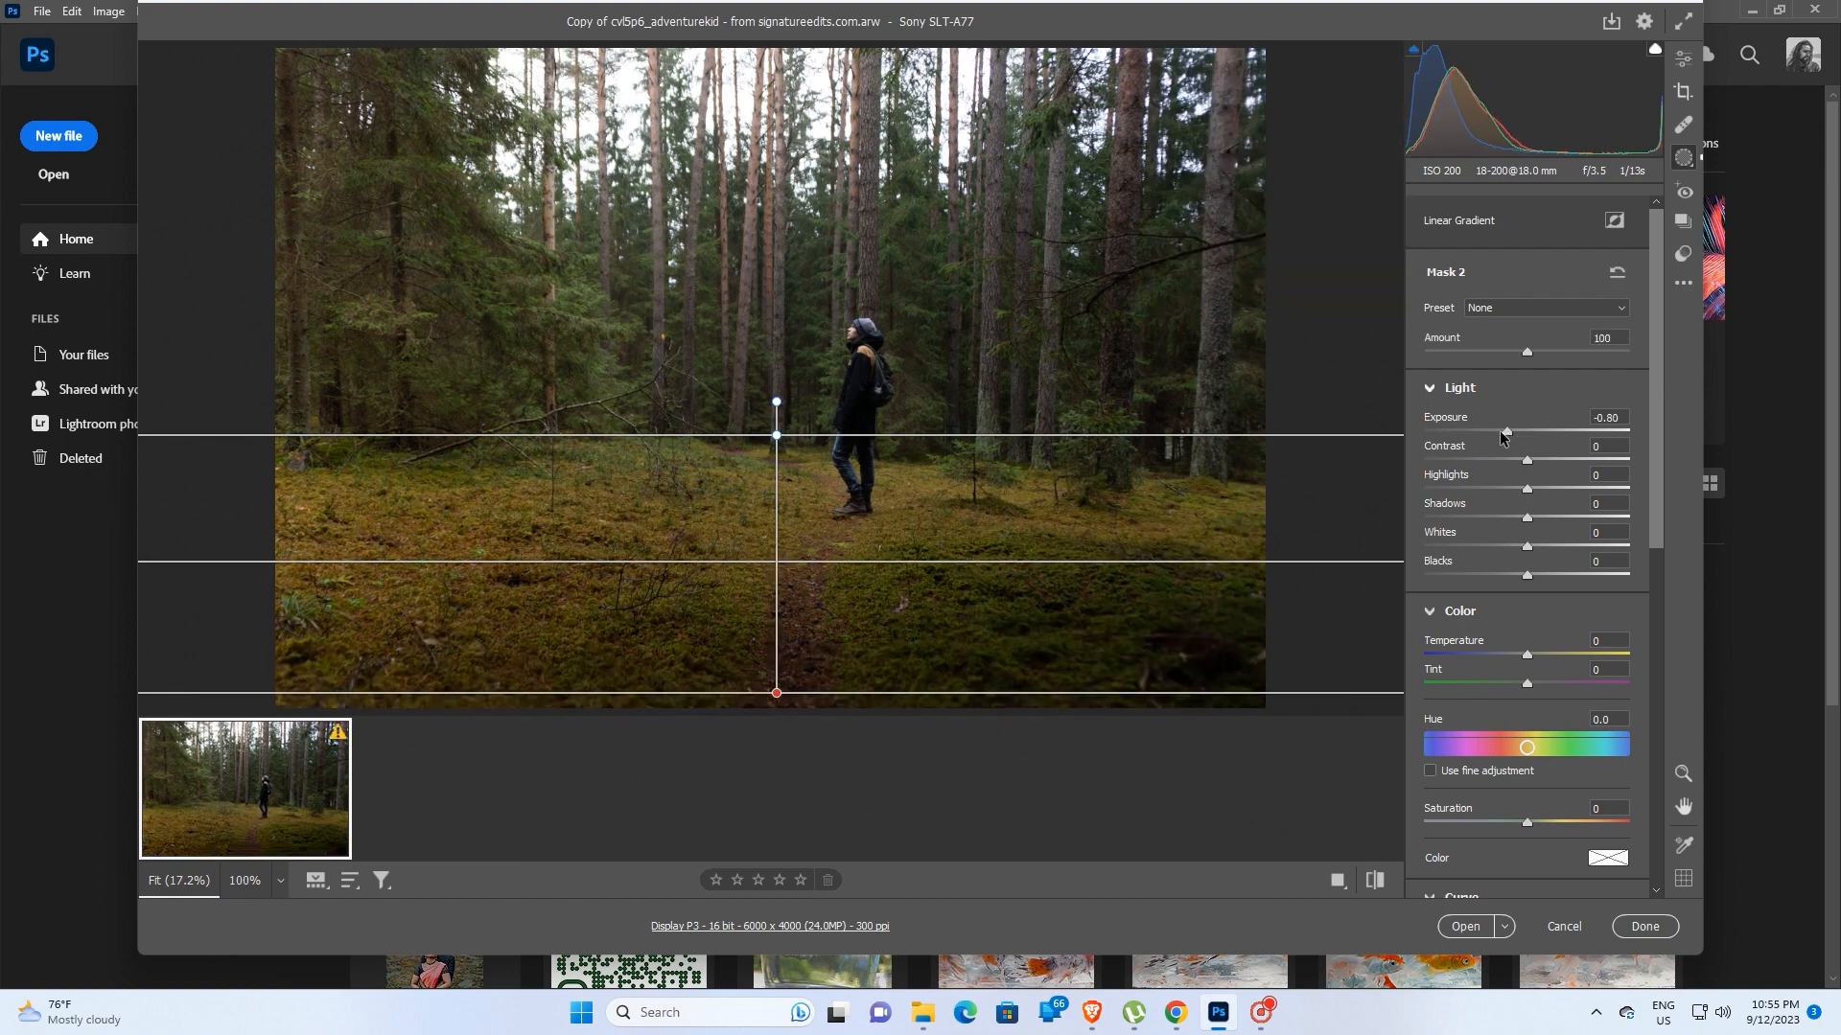
left_click(1517, 654)
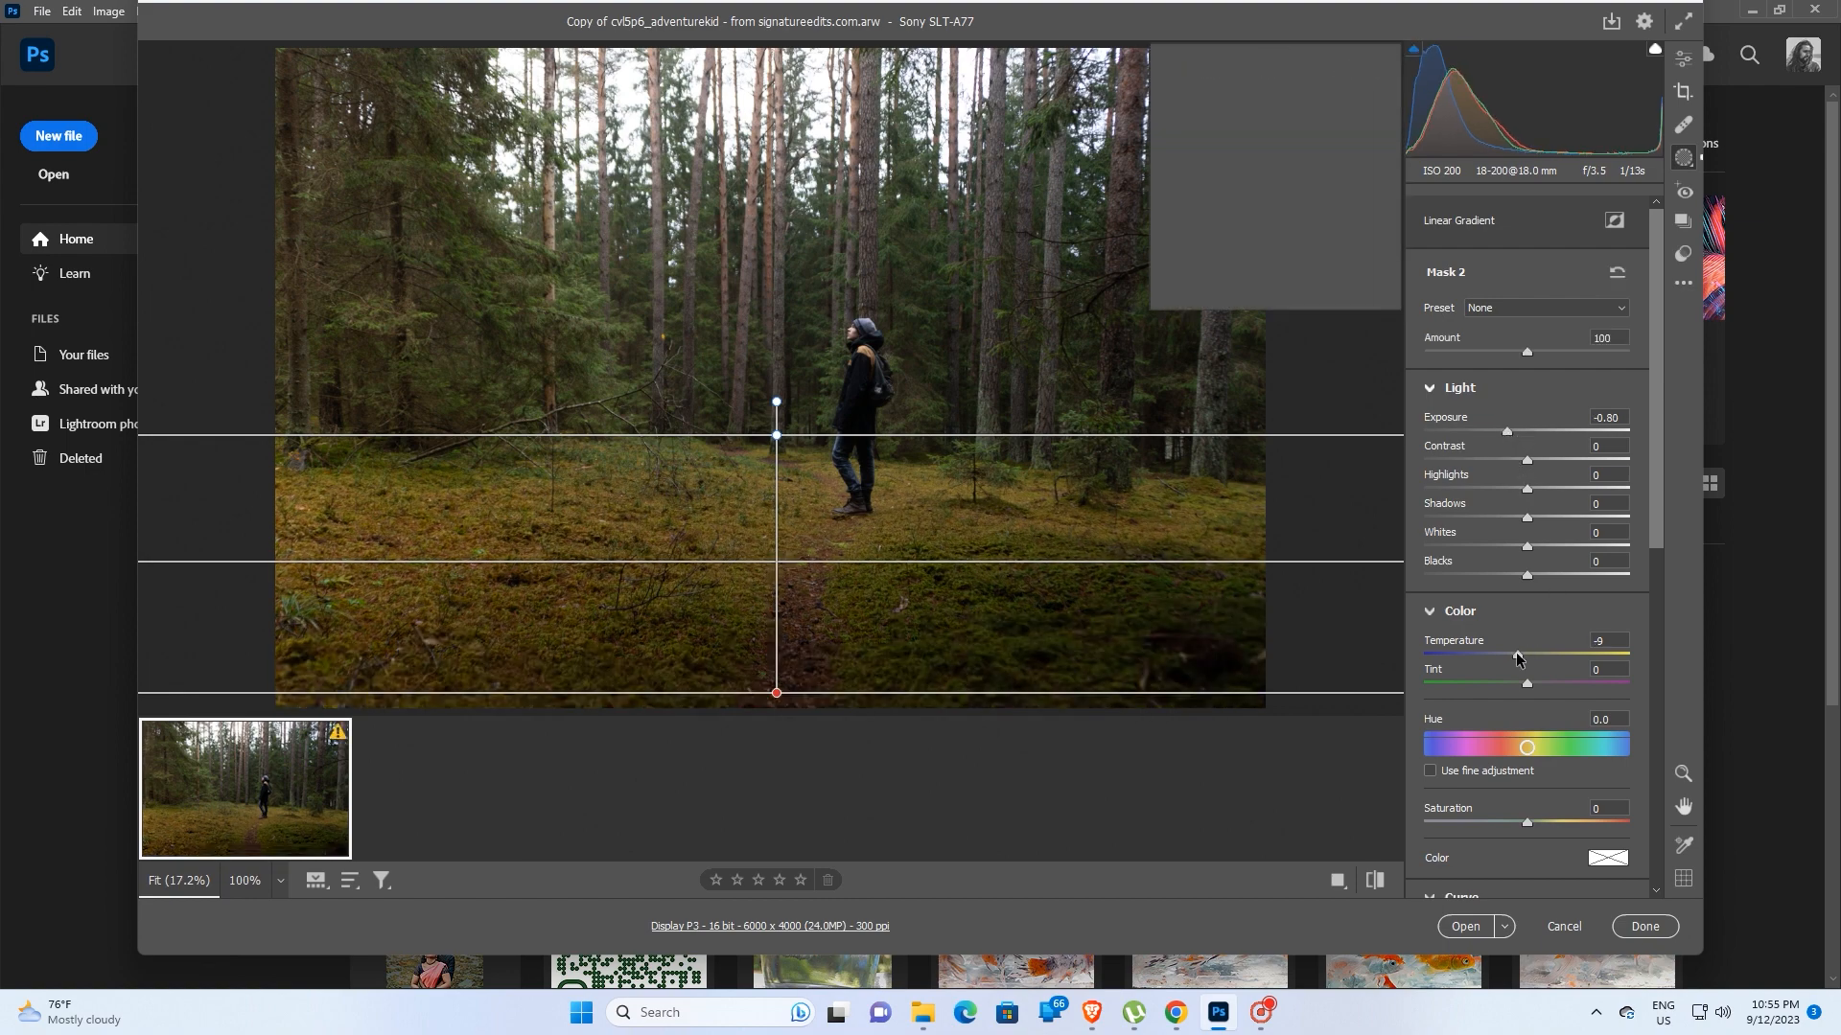
left_click_drag(1517, 656, 1505, 654)
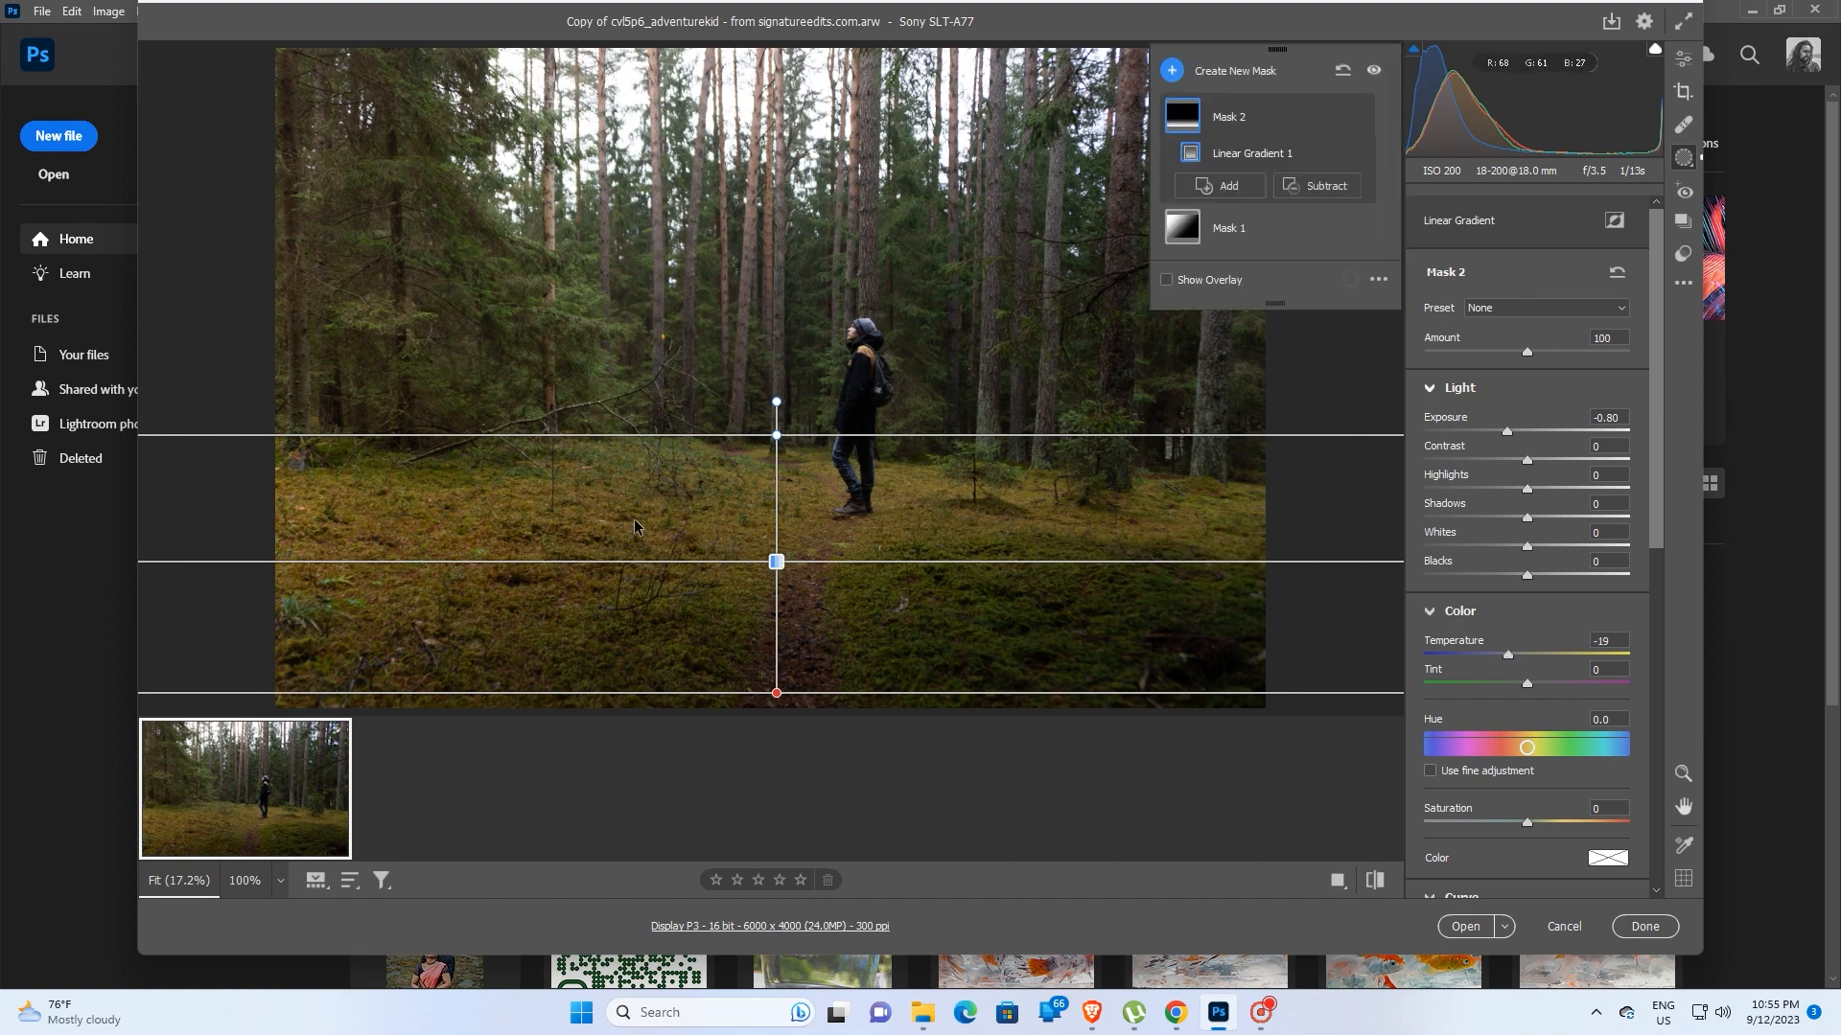
left_click(1685, 63)
Step: Add a diagonal linear gradient mask from the photo's lower-left corner toward the trees, with exposure -1.25
left_click(1684, 161)
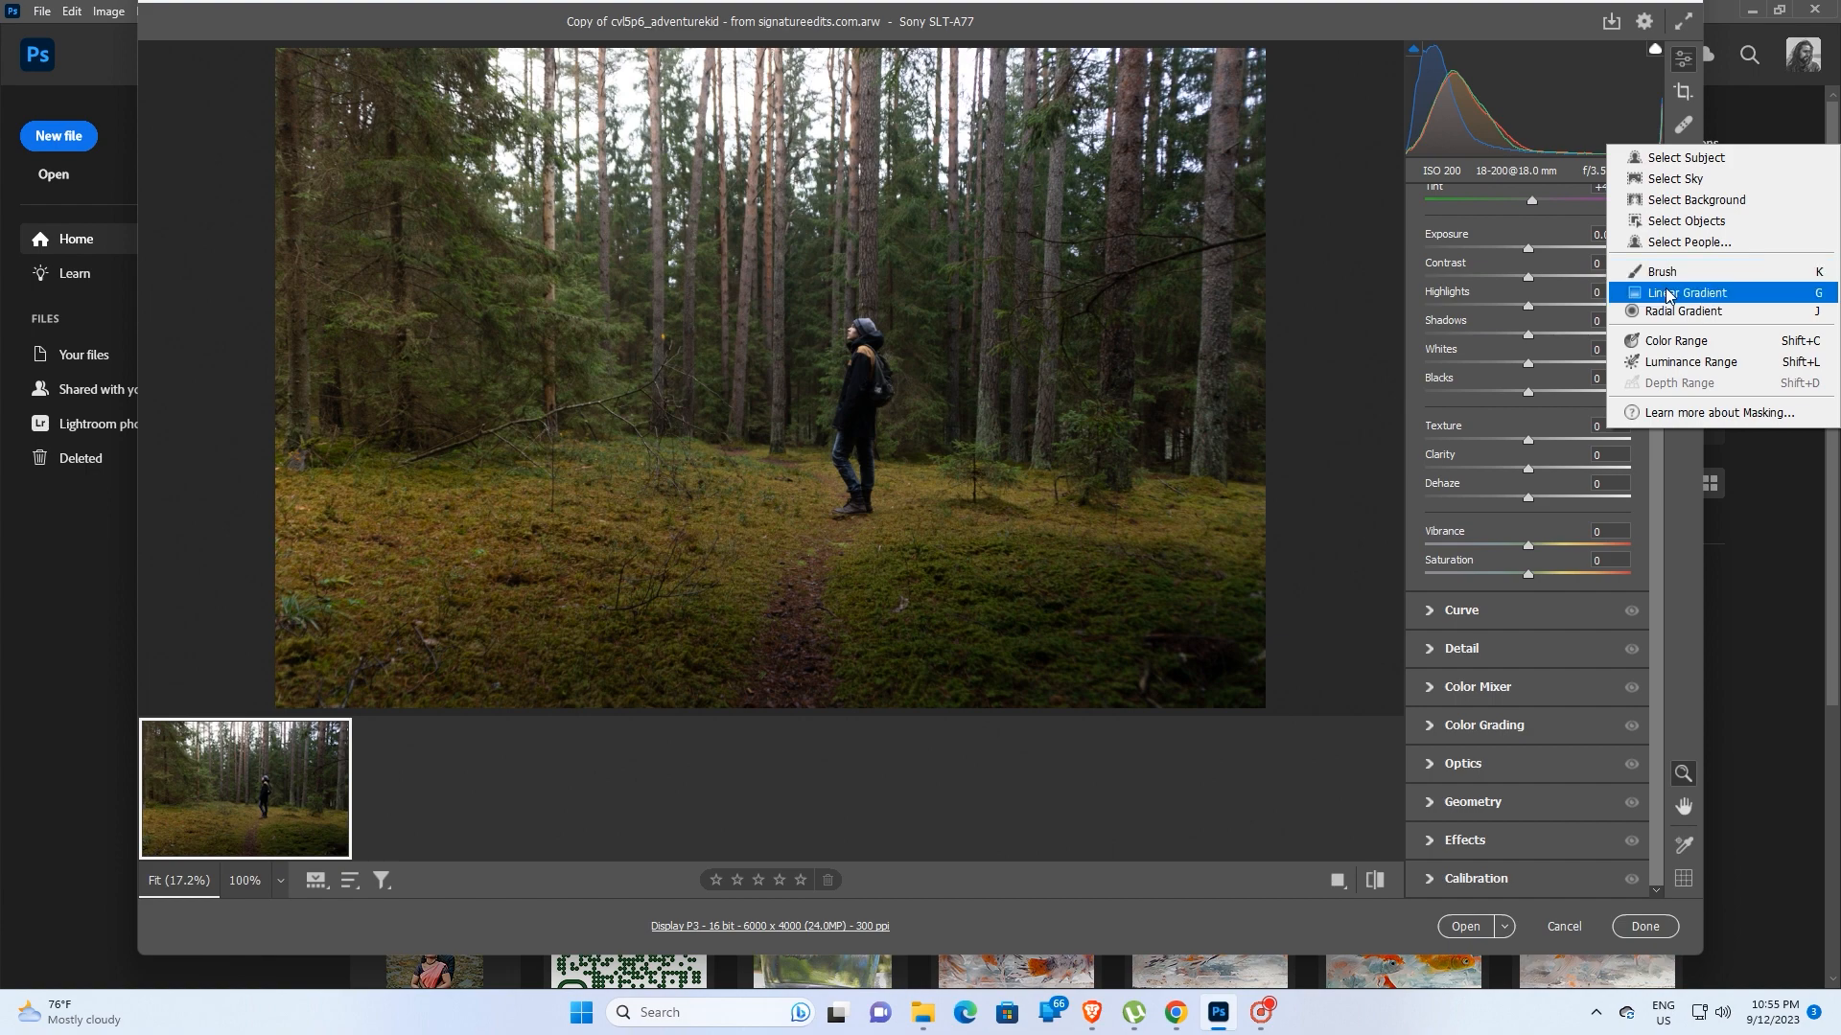
left_click(1668, 294)
left_click_drag(314, 653, 601, 340)
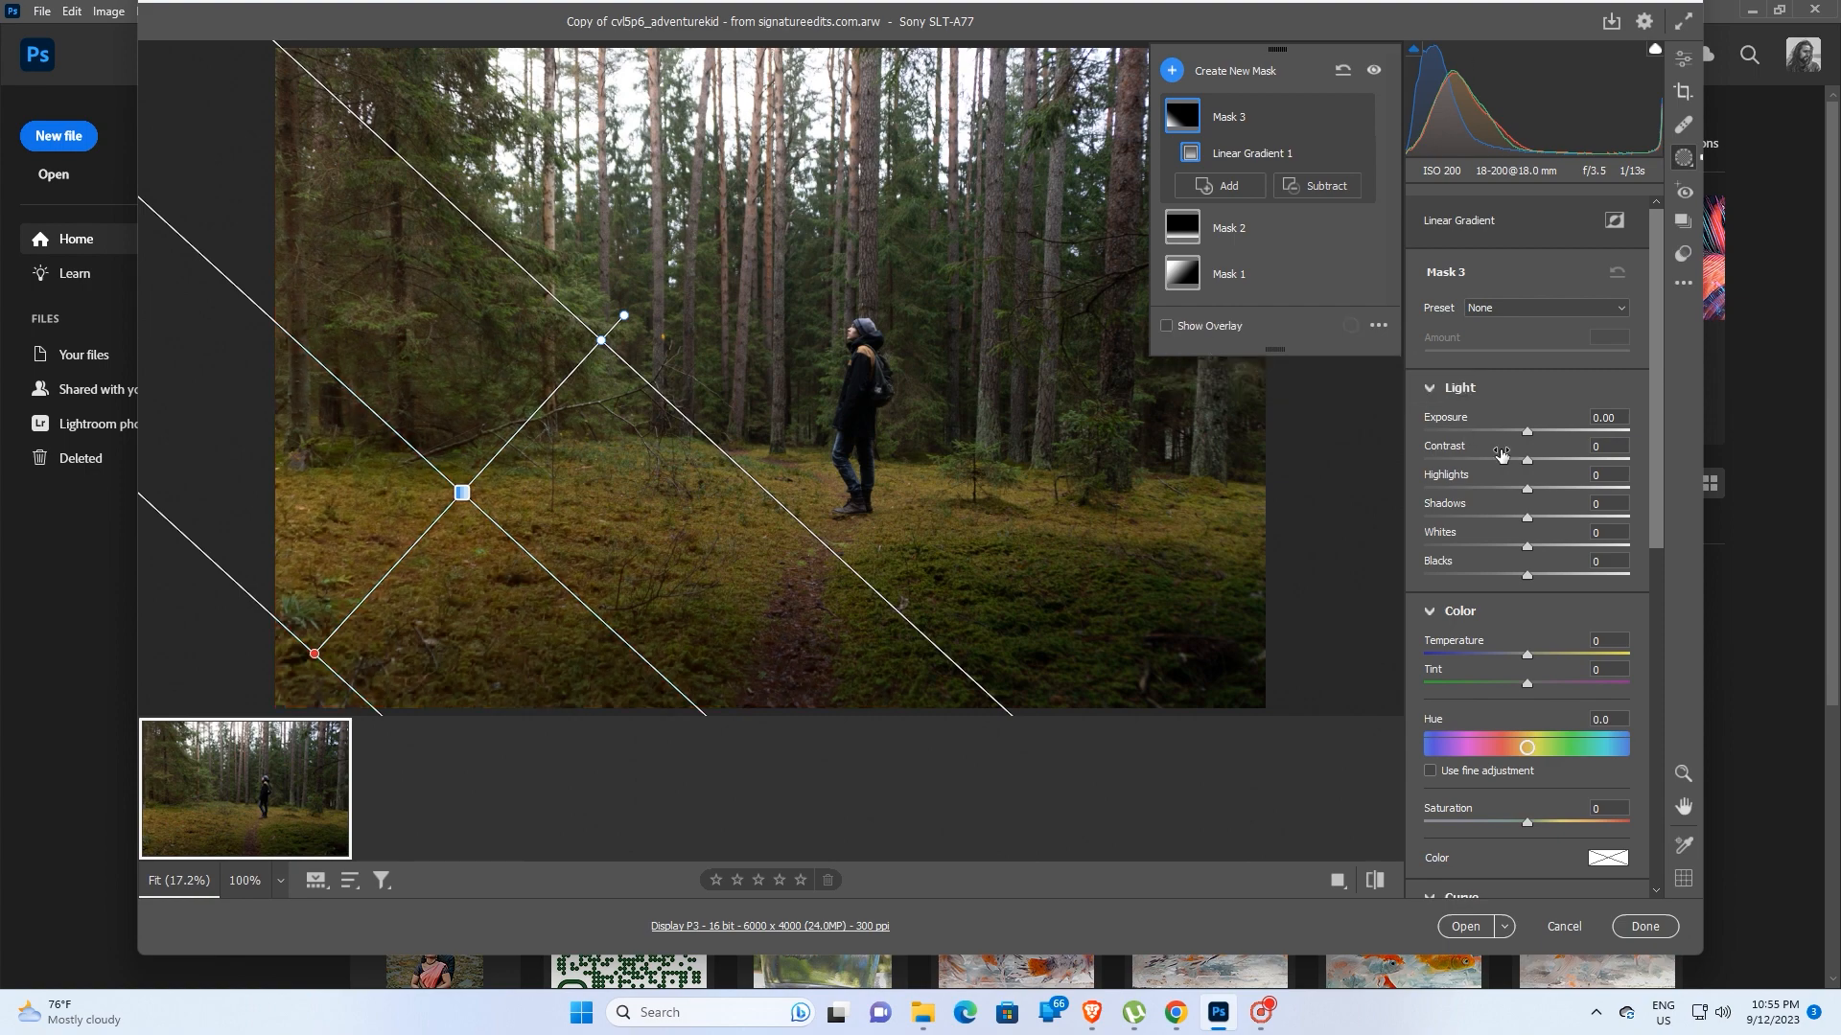
left_click_drag(1526, 432, 1494, 433)
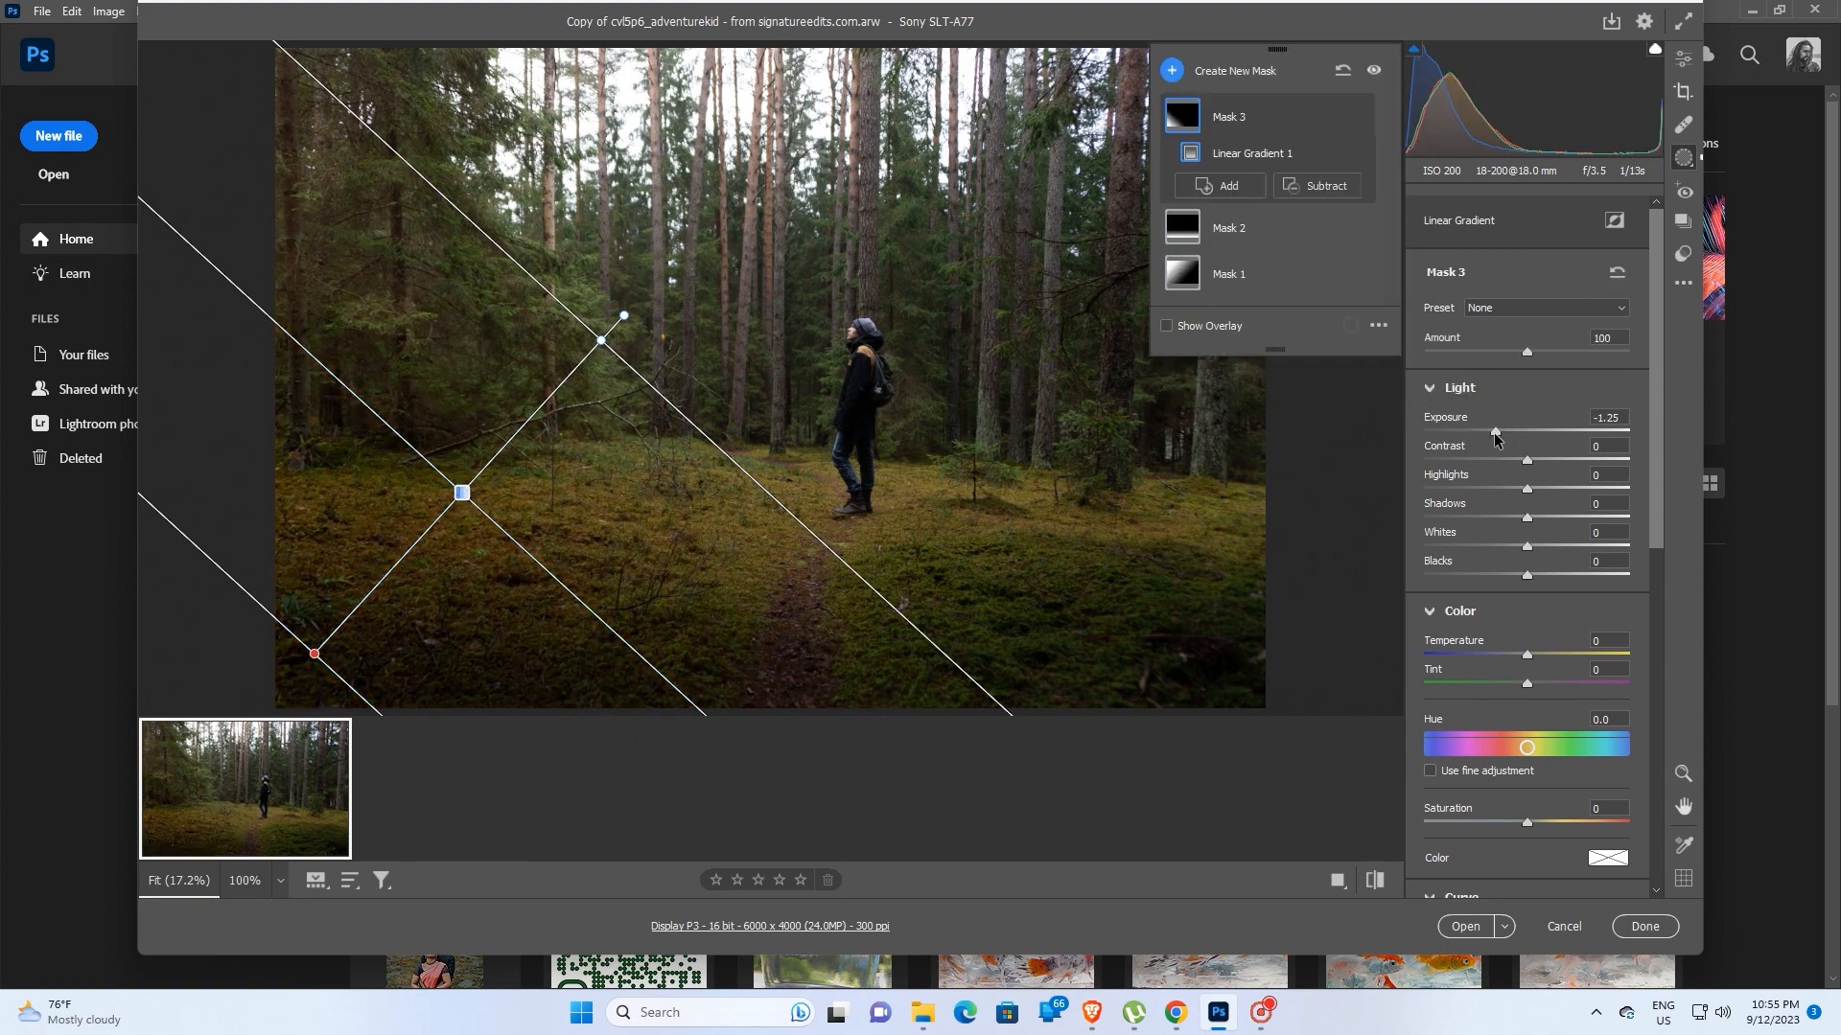
Step: Add a diagonal linear gradient mask from the photo's upper-right area toward the hiker, without overlay, and set its exposure to -0.55
left_click(1169, 83)
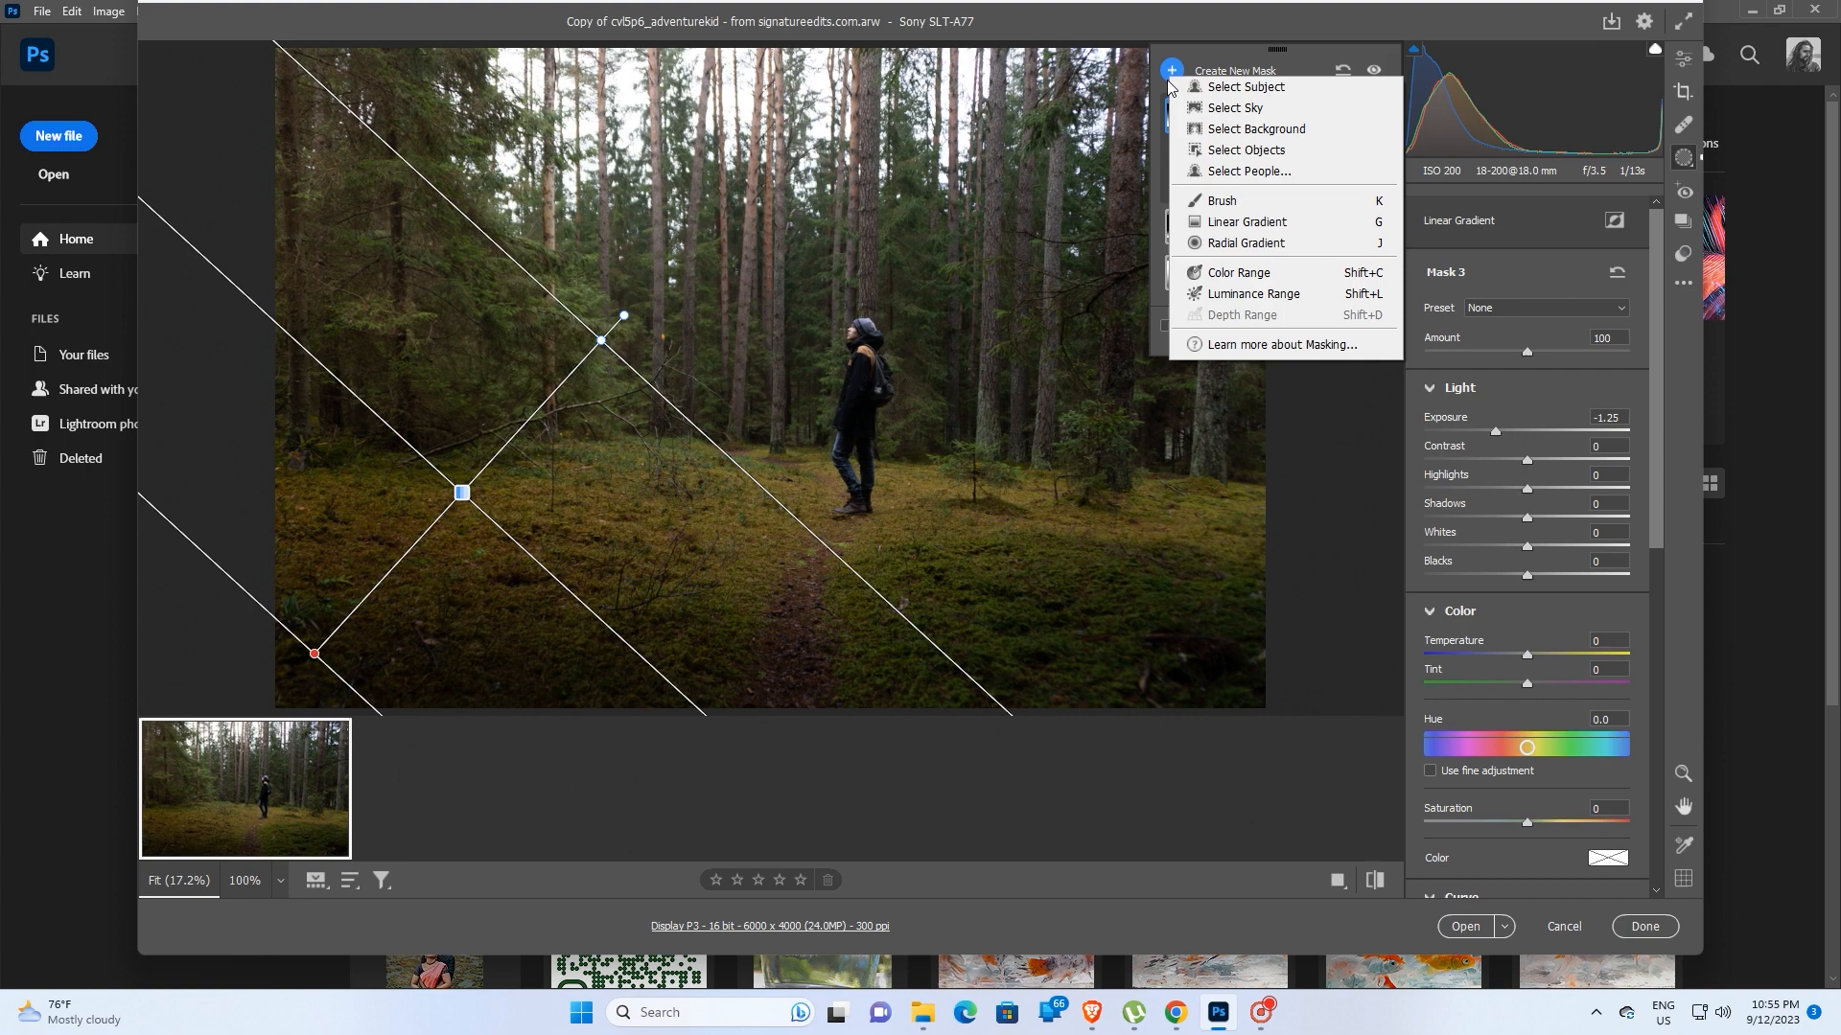
left_click(1246, 222)
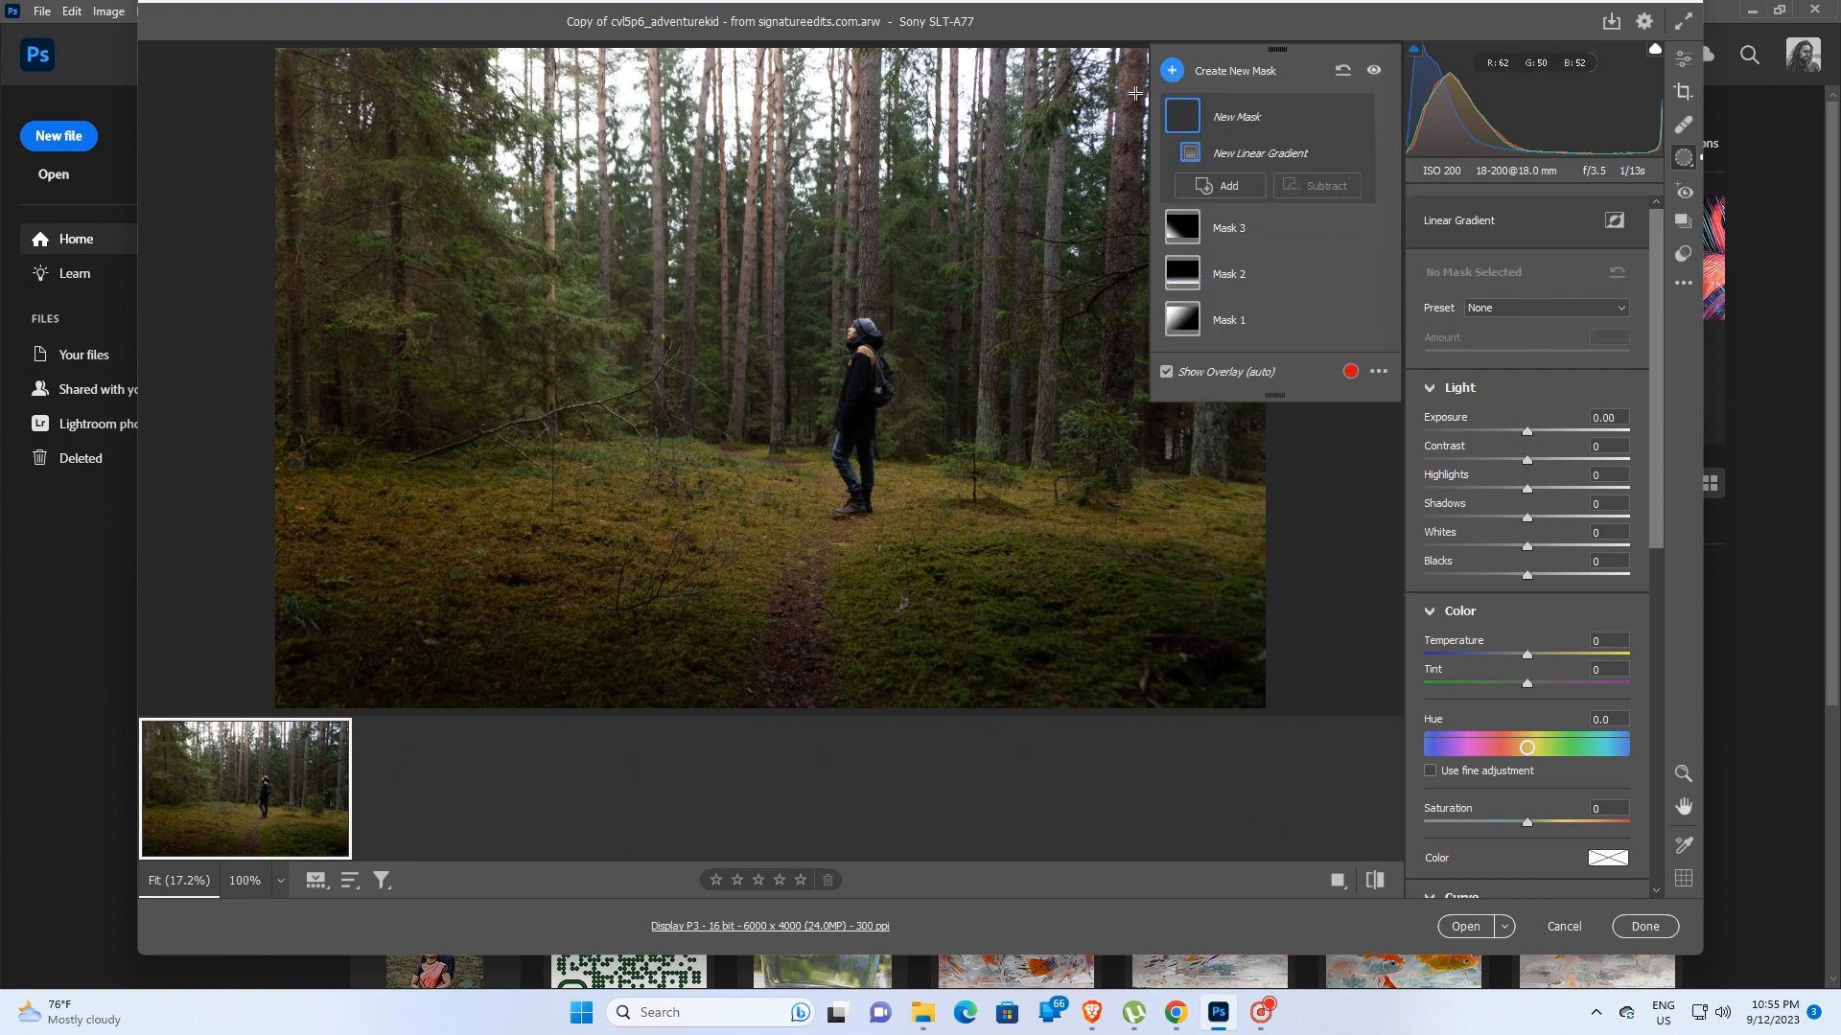
left_click_drag(1136, 94, 911, 260)
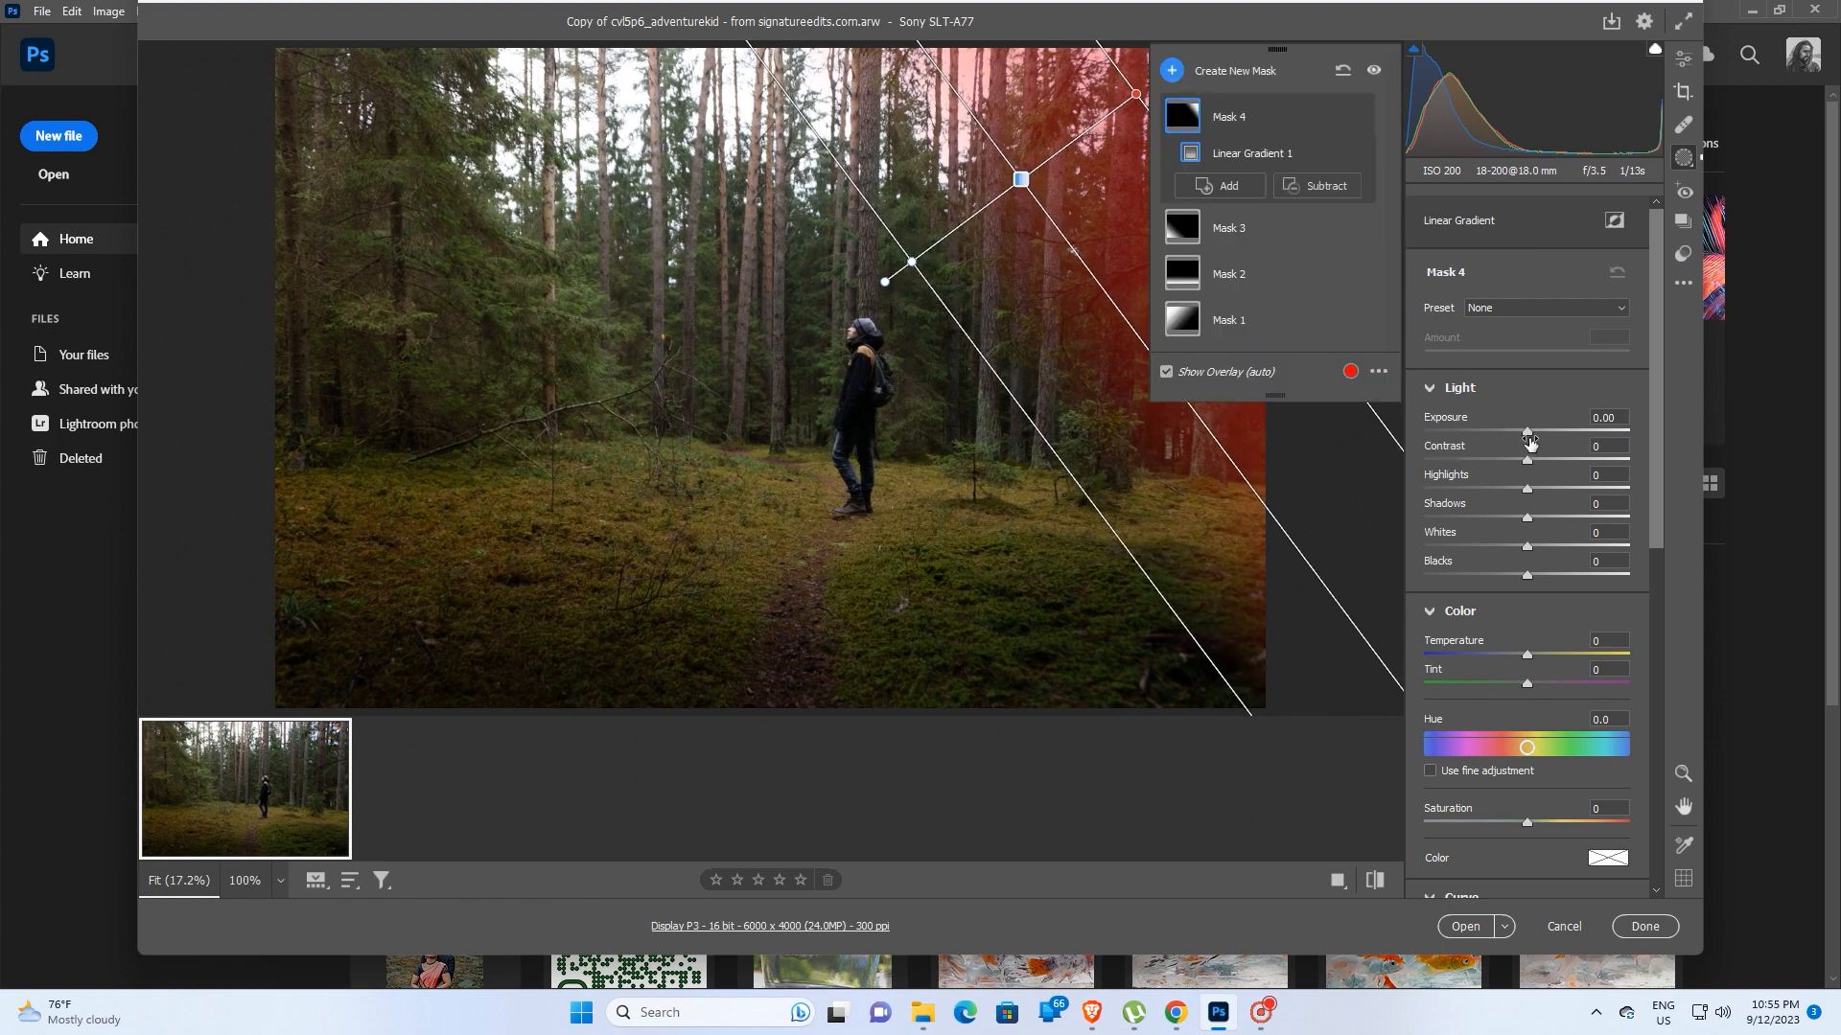
left_click(1166, 371)
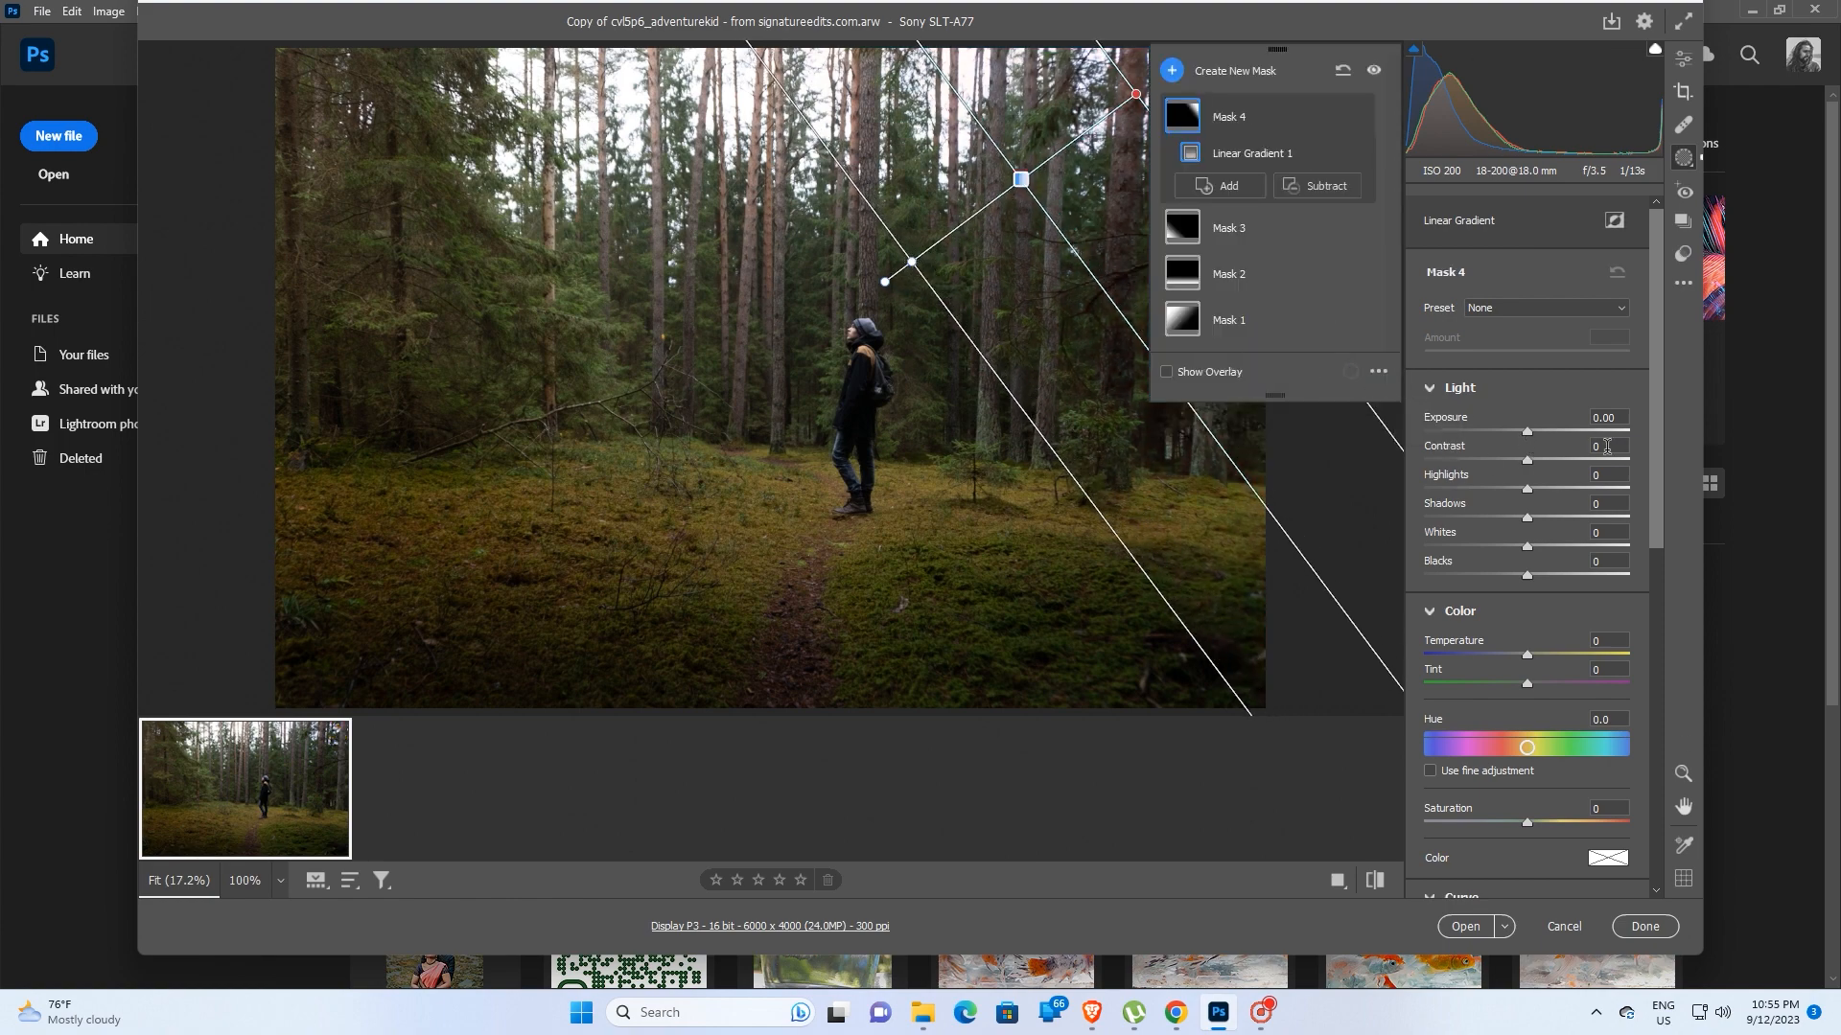
left_click(1502, 432)
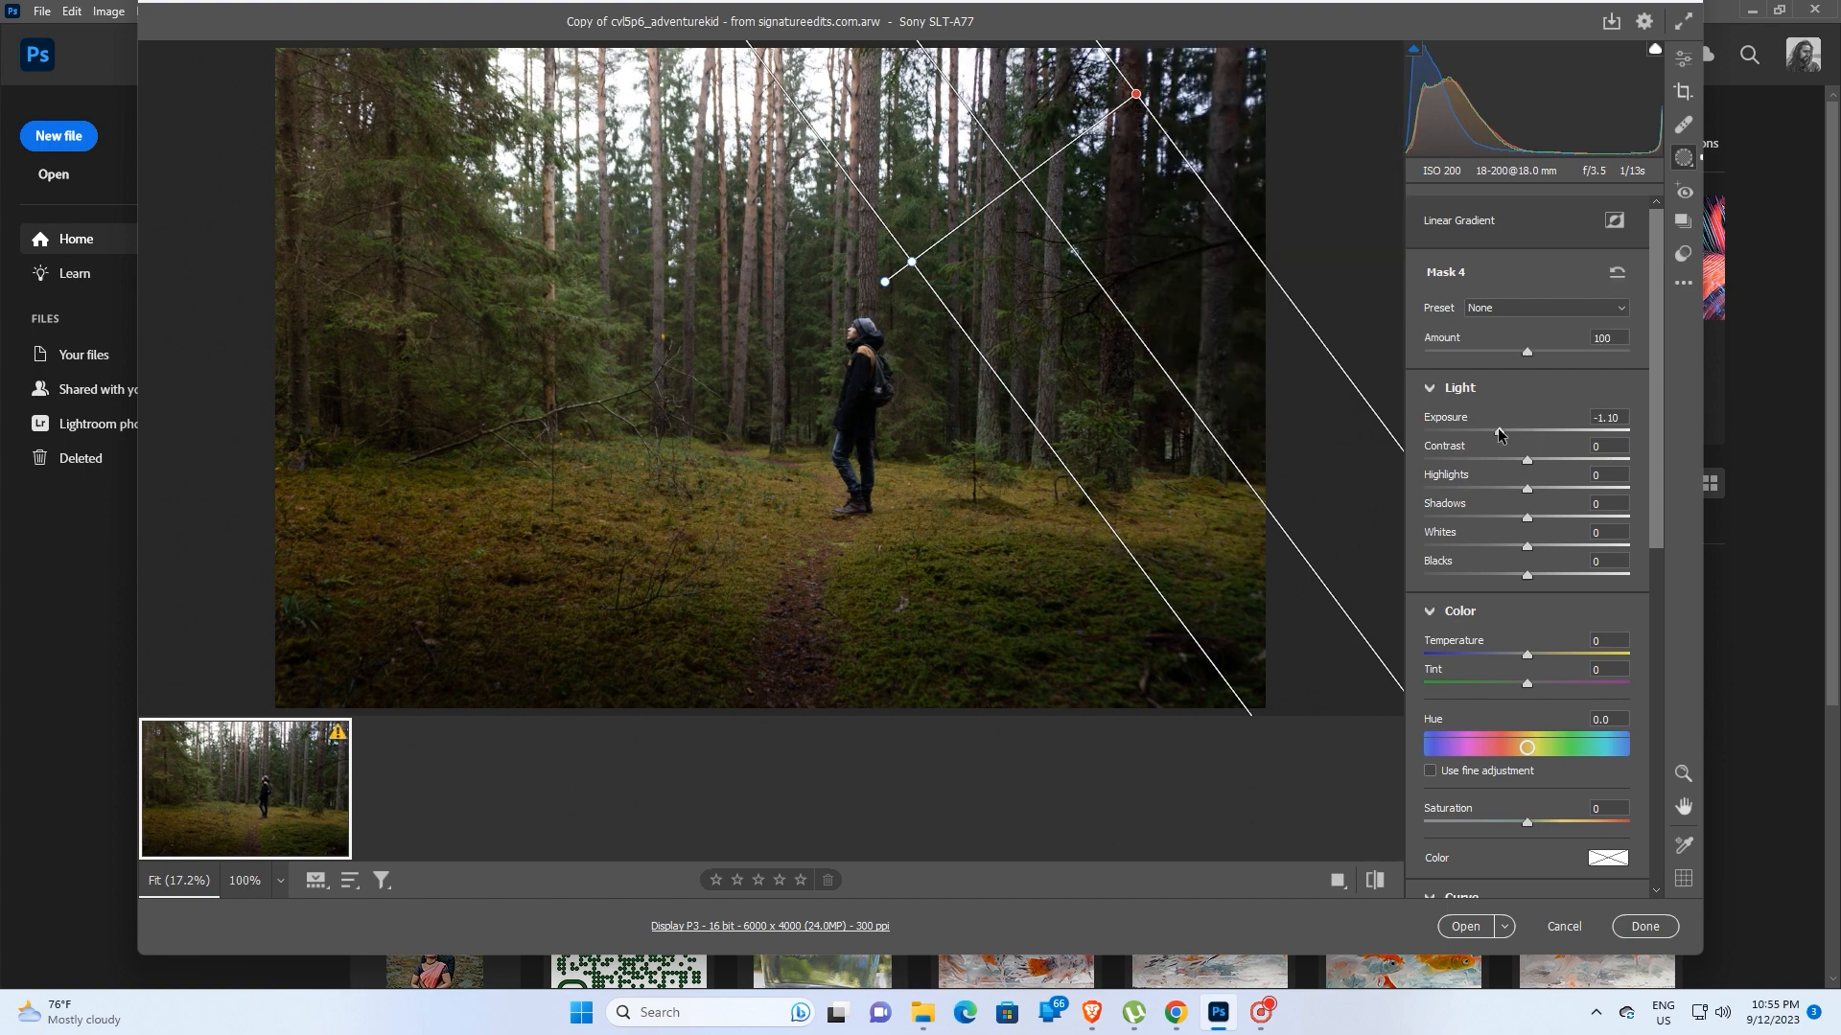
left_click_drag(1501, 432, 1512, 433)
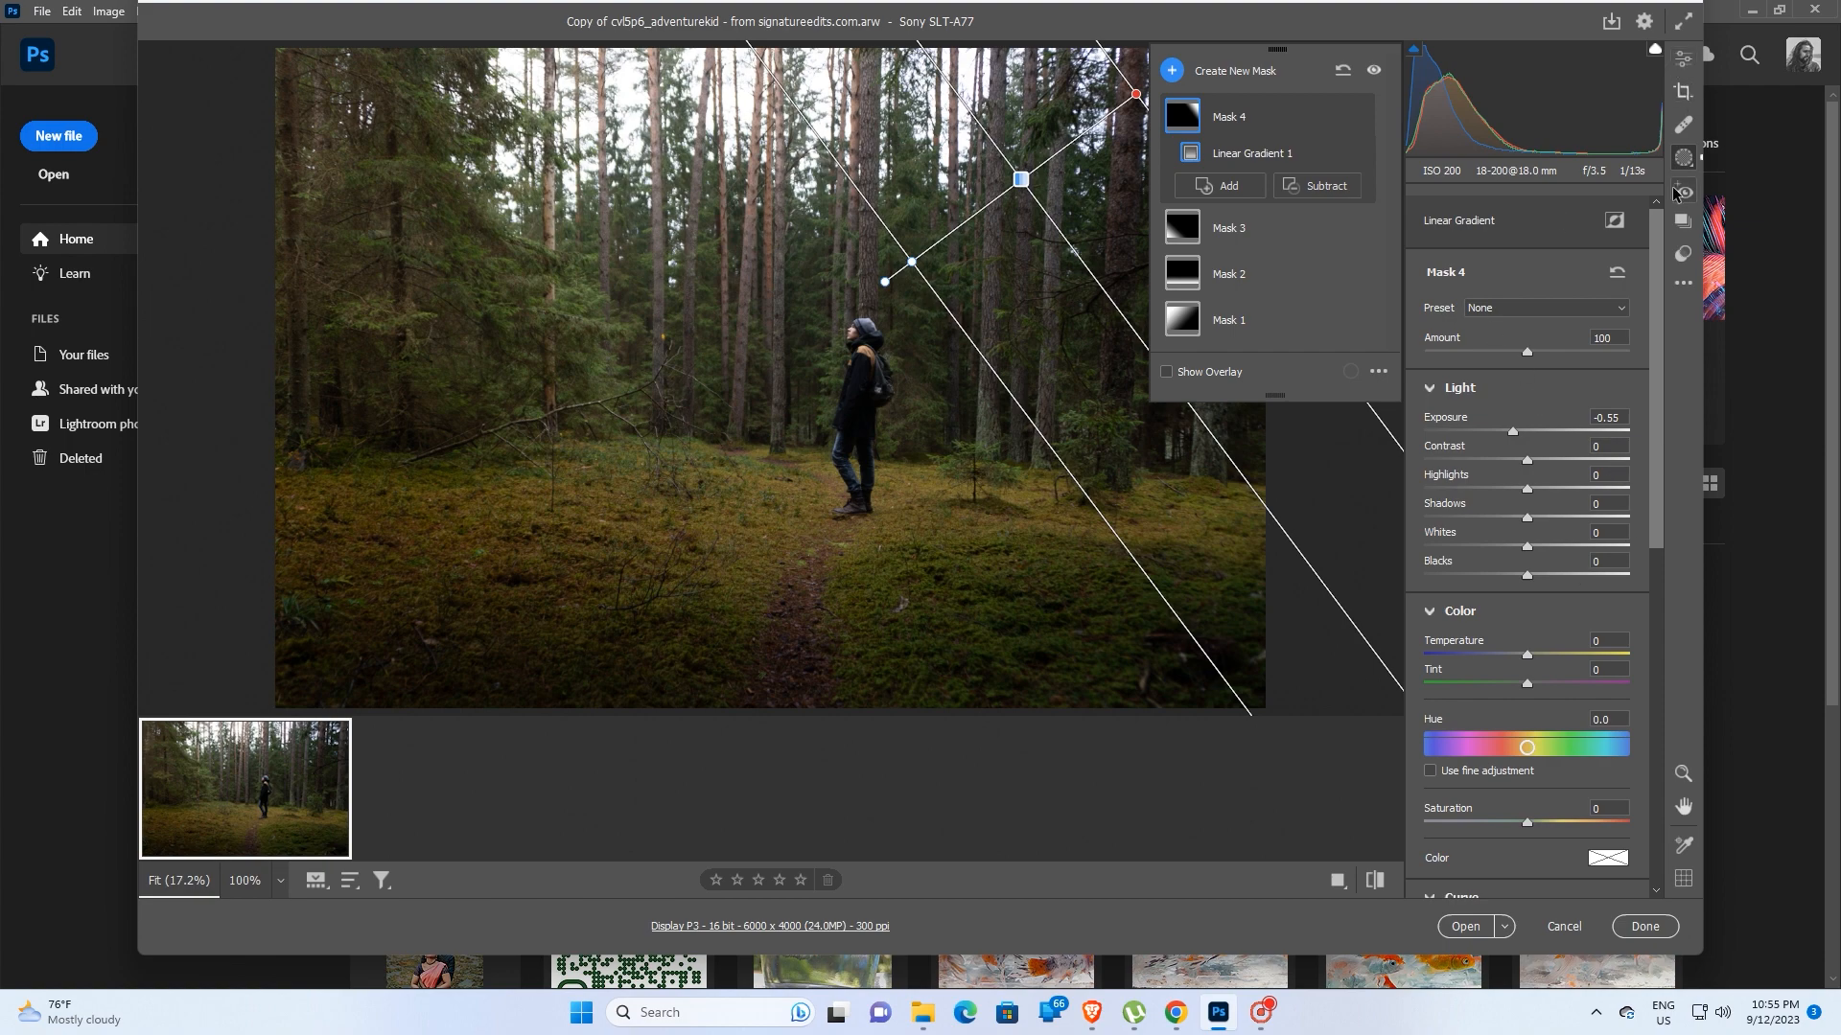
left_click(1683, 60)
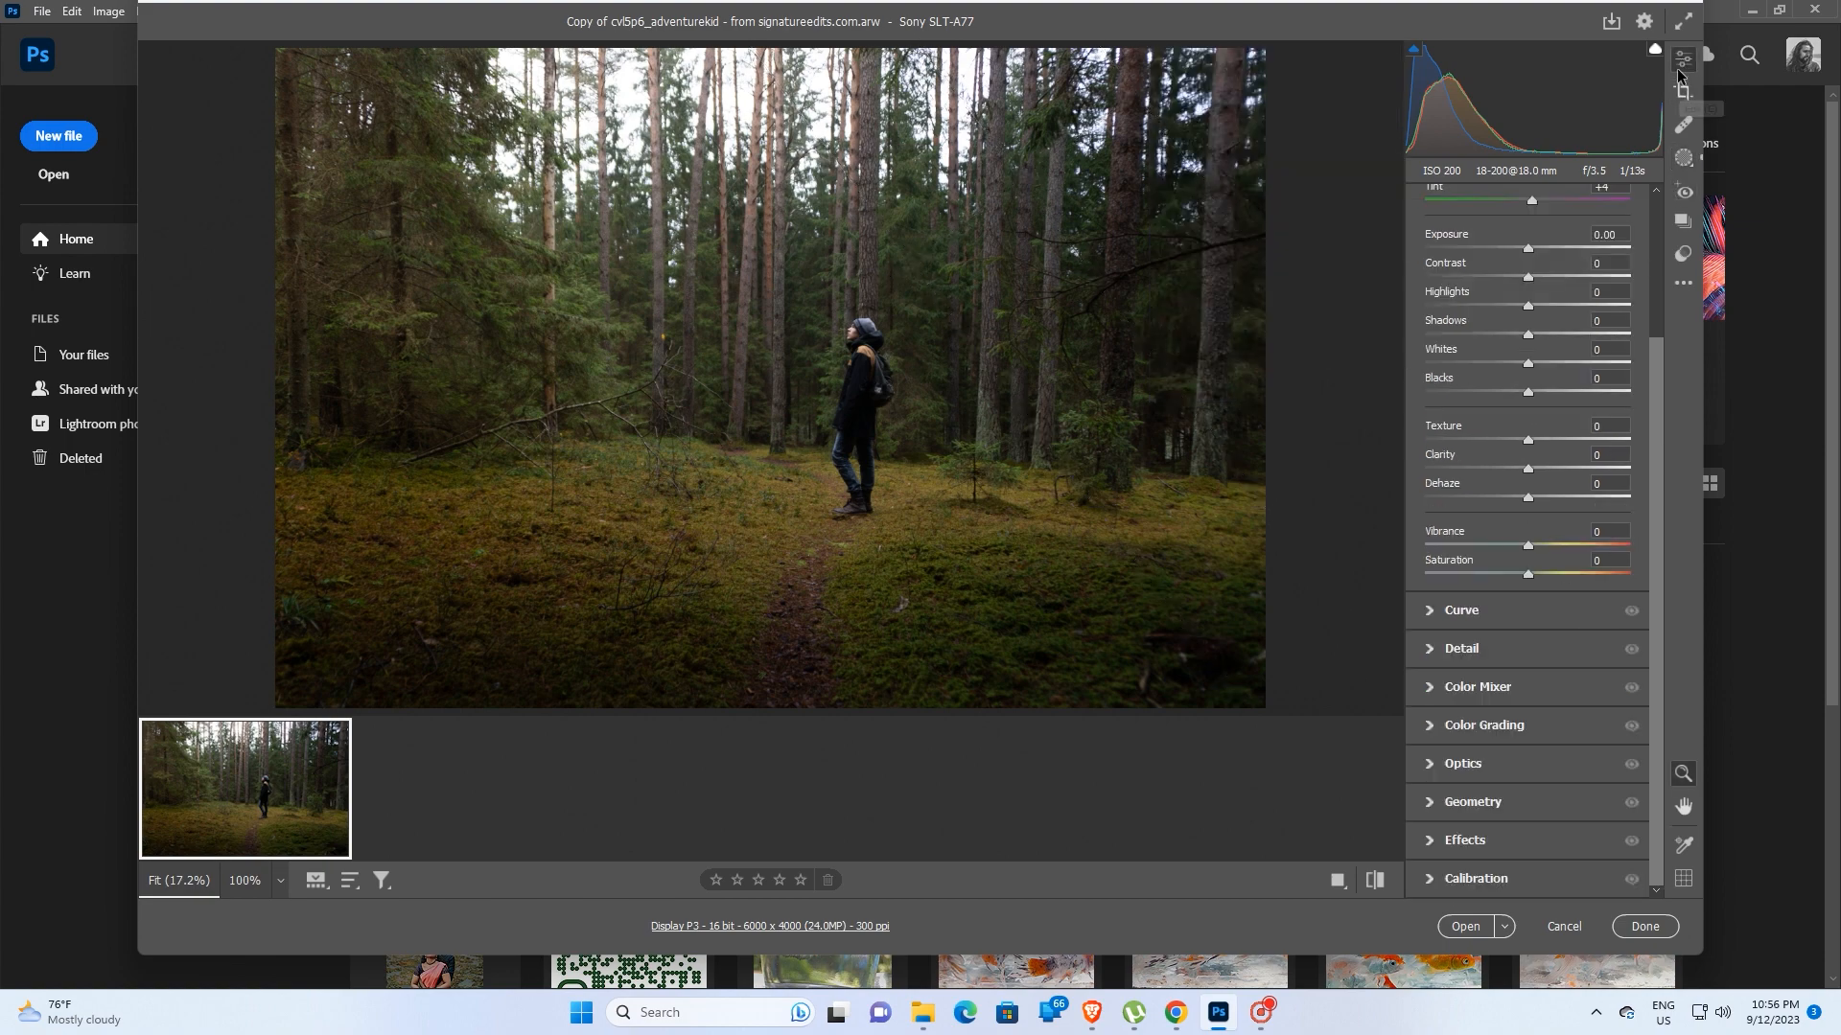
Step: Add a radial gradient mask around the hiker, narrow it slightly, tilt it counterclockwise and centre it on the hiker's upper body
left_click(1684, 159)
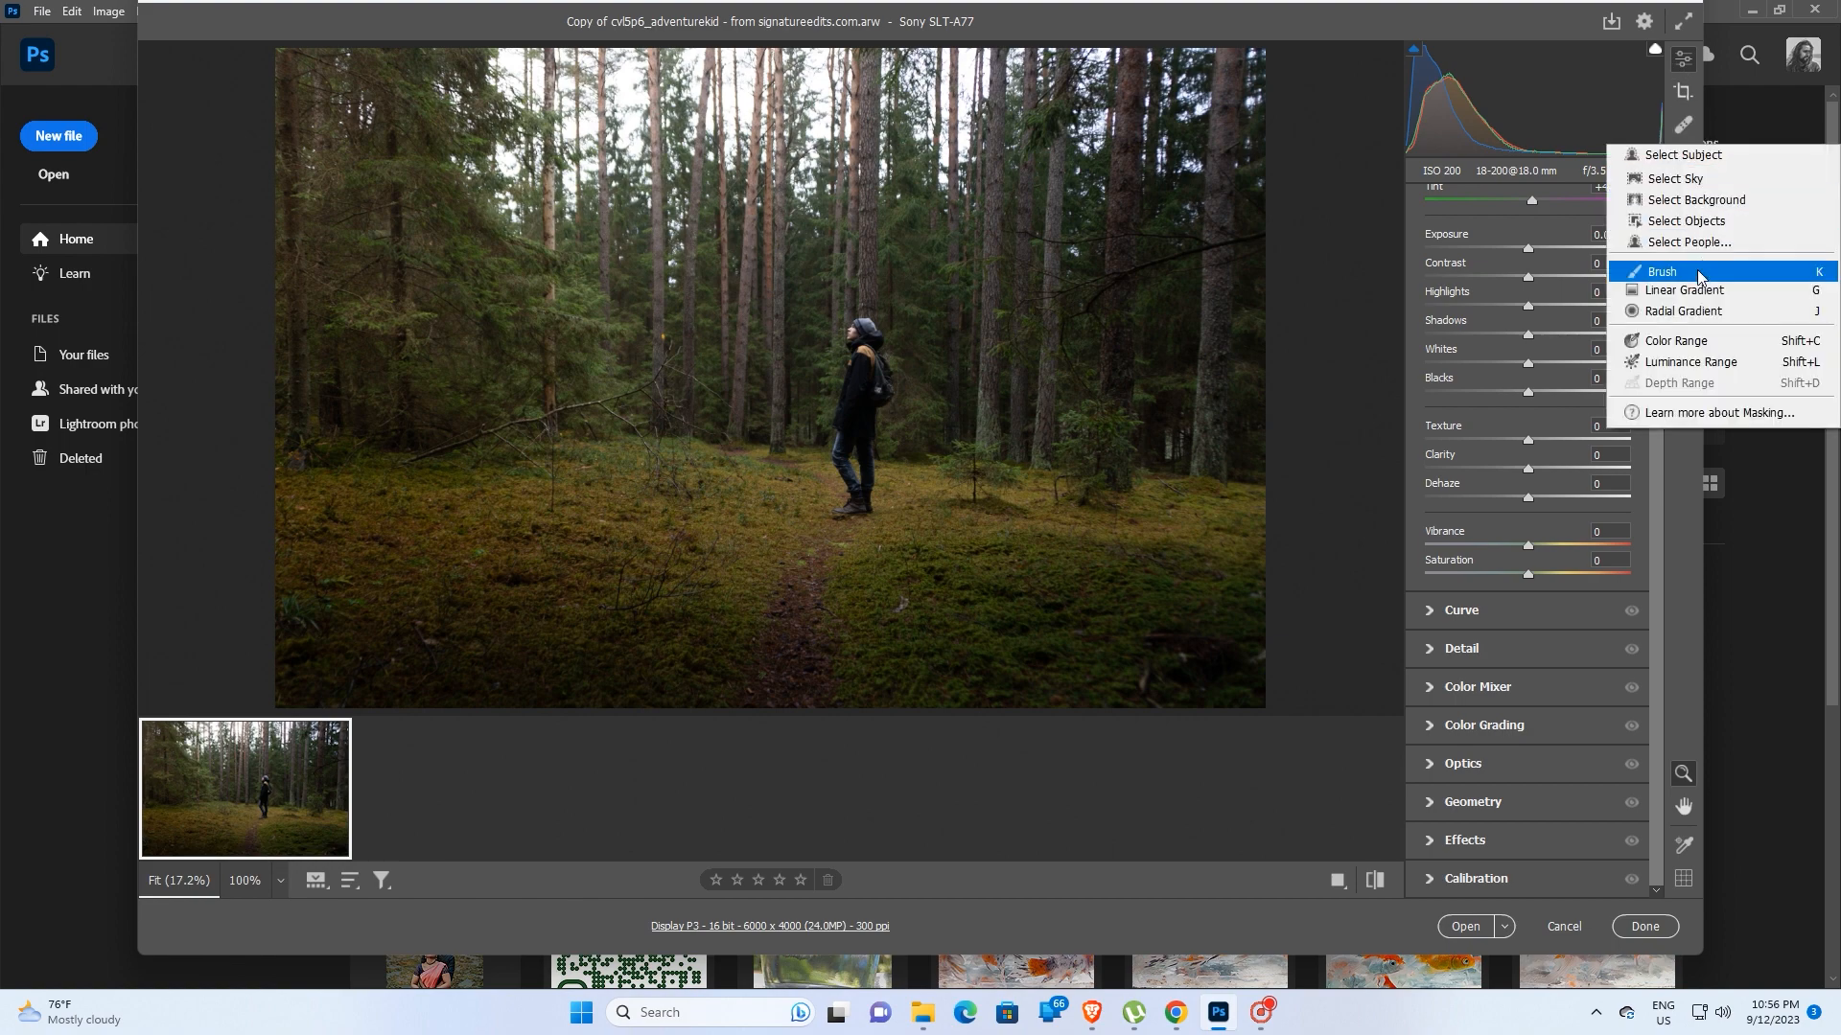
left_click(1683, 316)
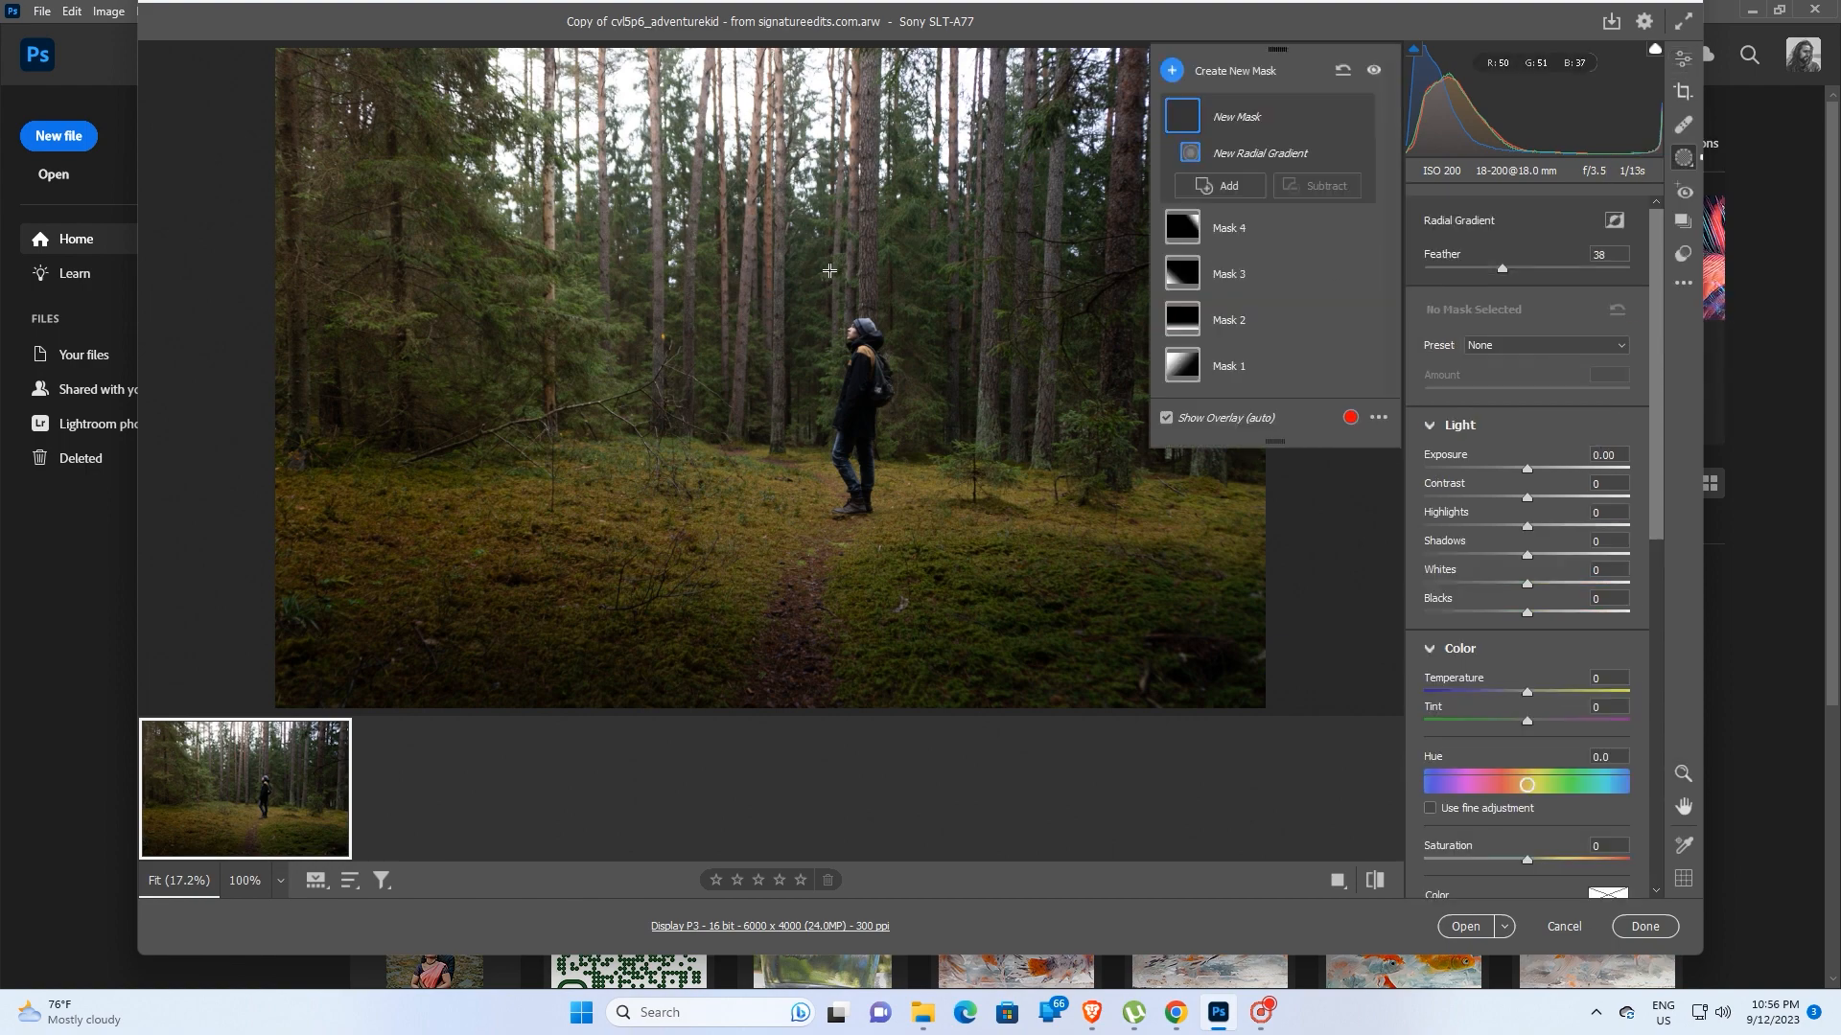
left_click_drag(854, 324, 987, 473)
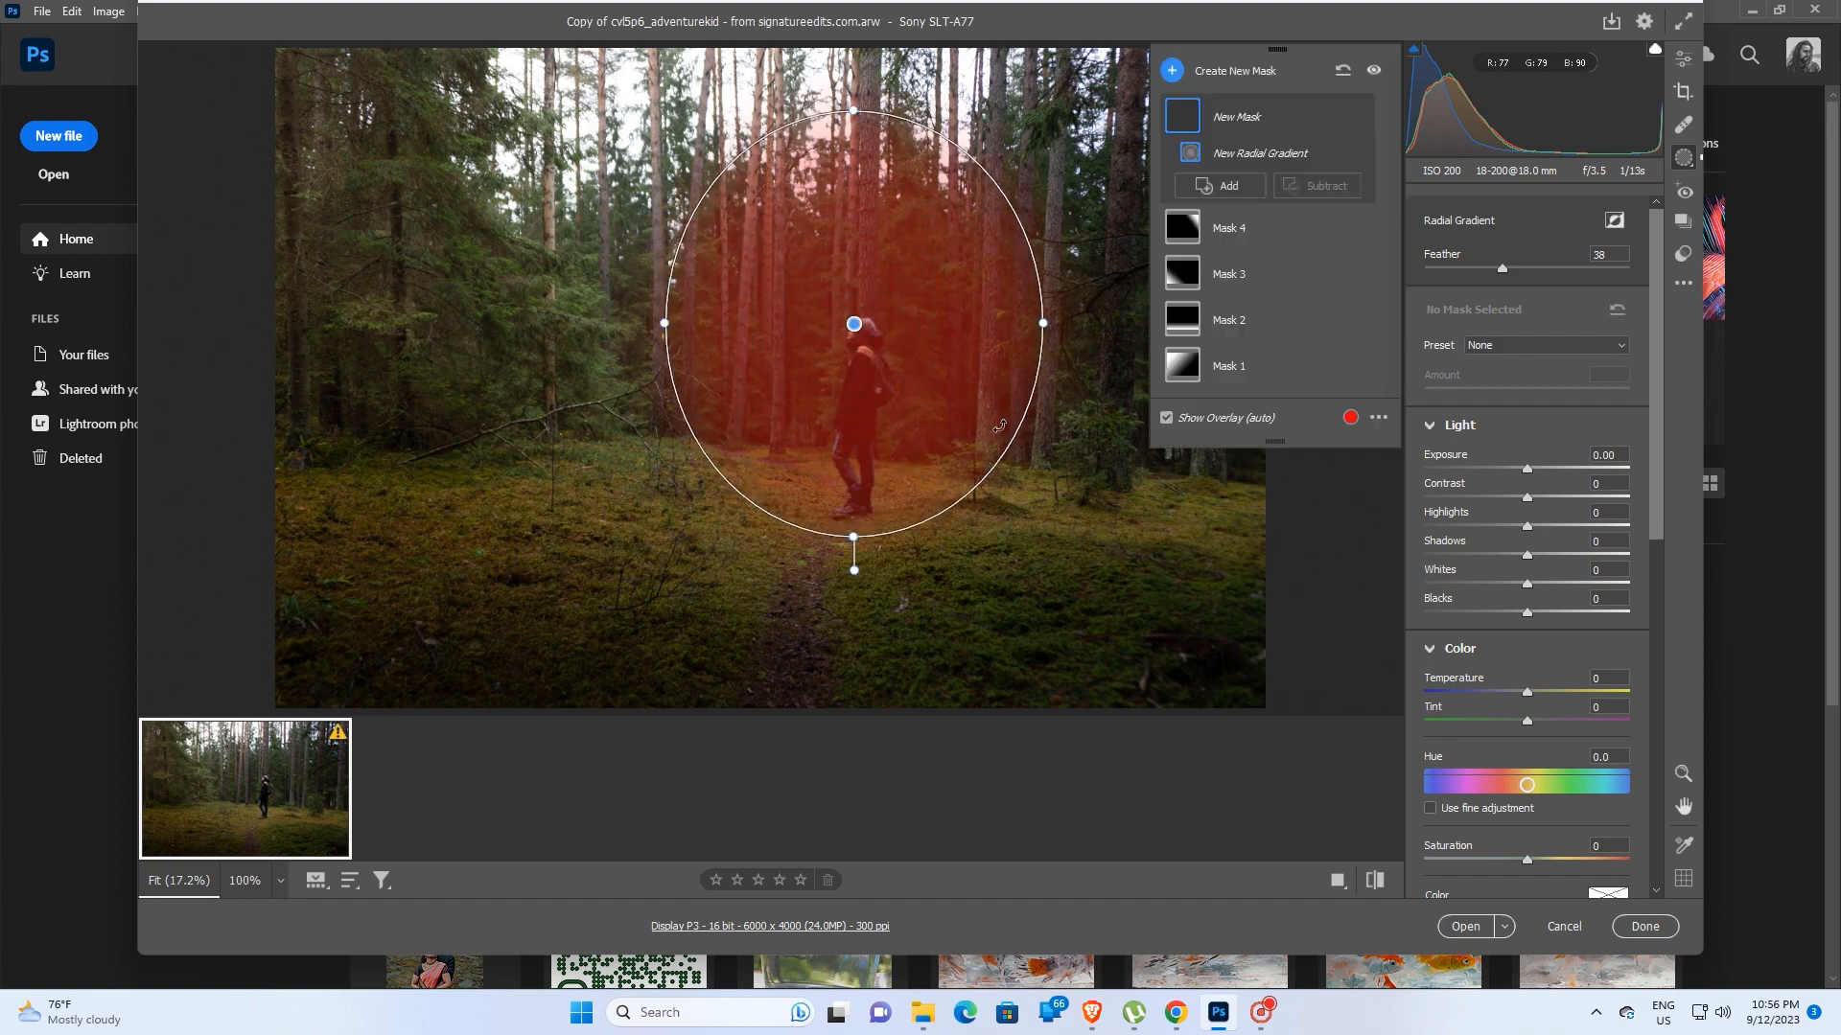
left_click_drag(1043, 323, 1031, 317)
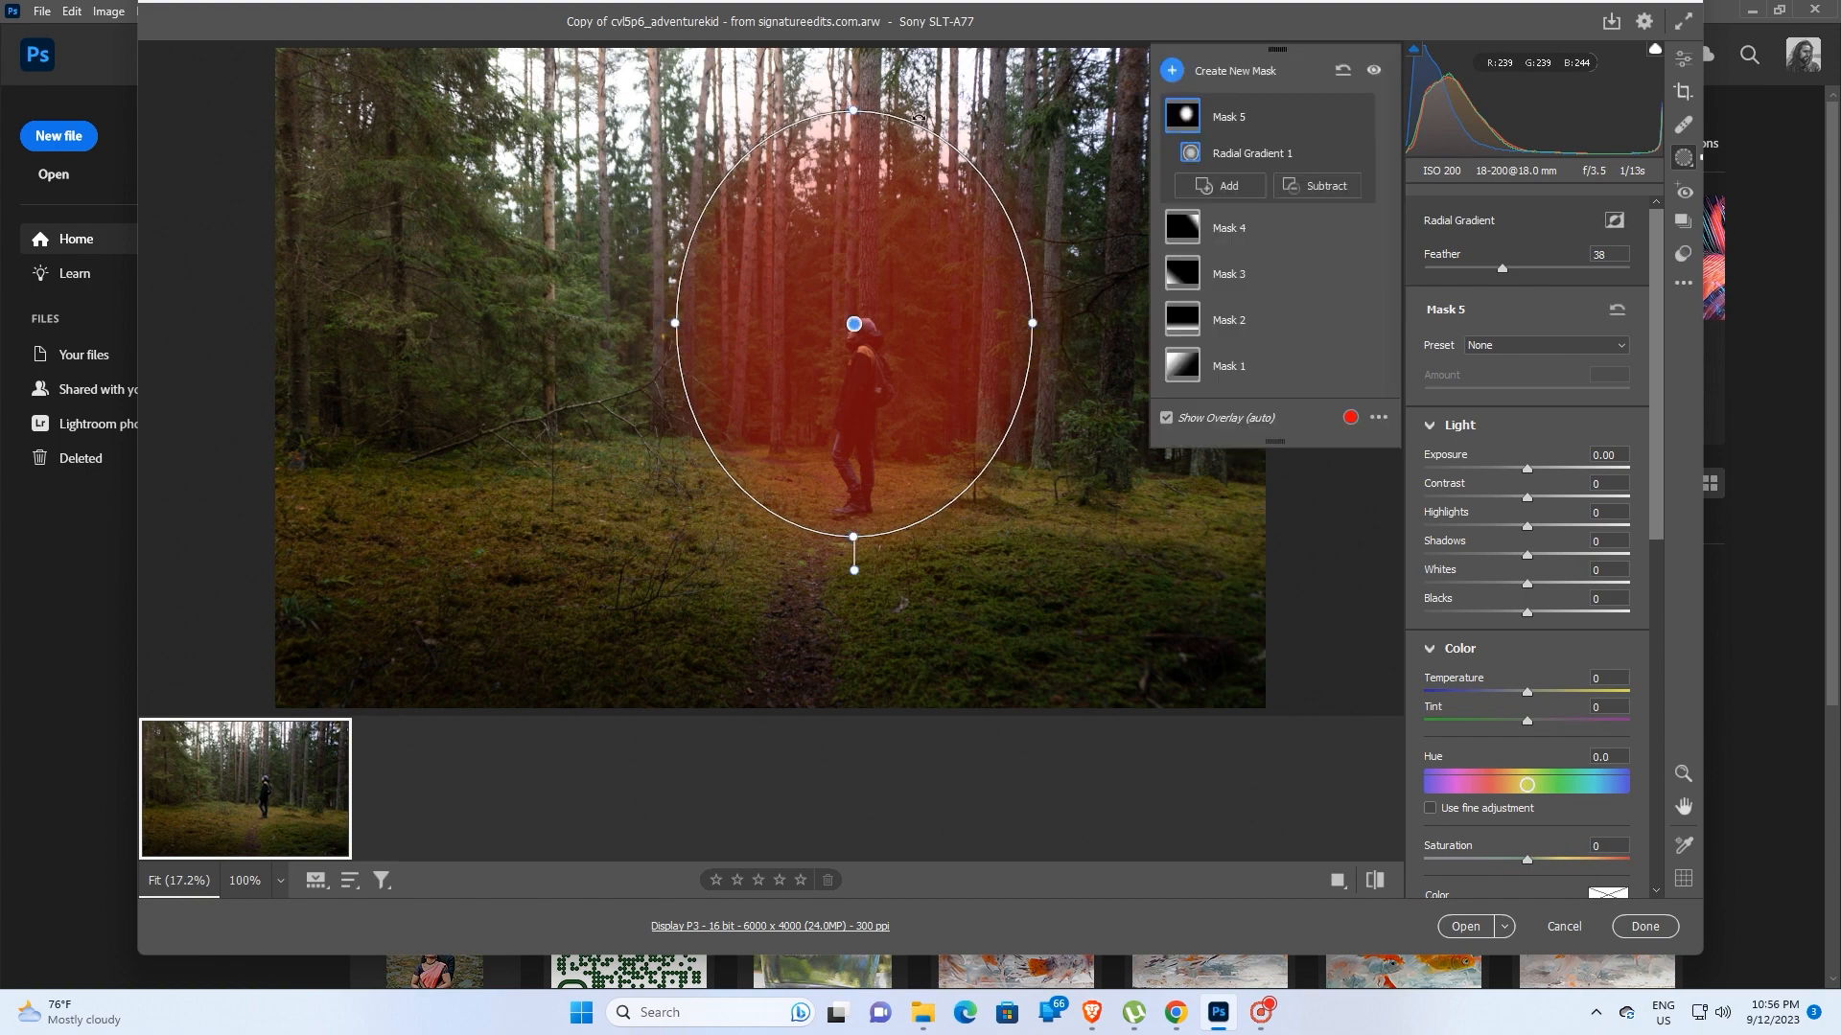
left_click_drag(877, 112, 743, 133)
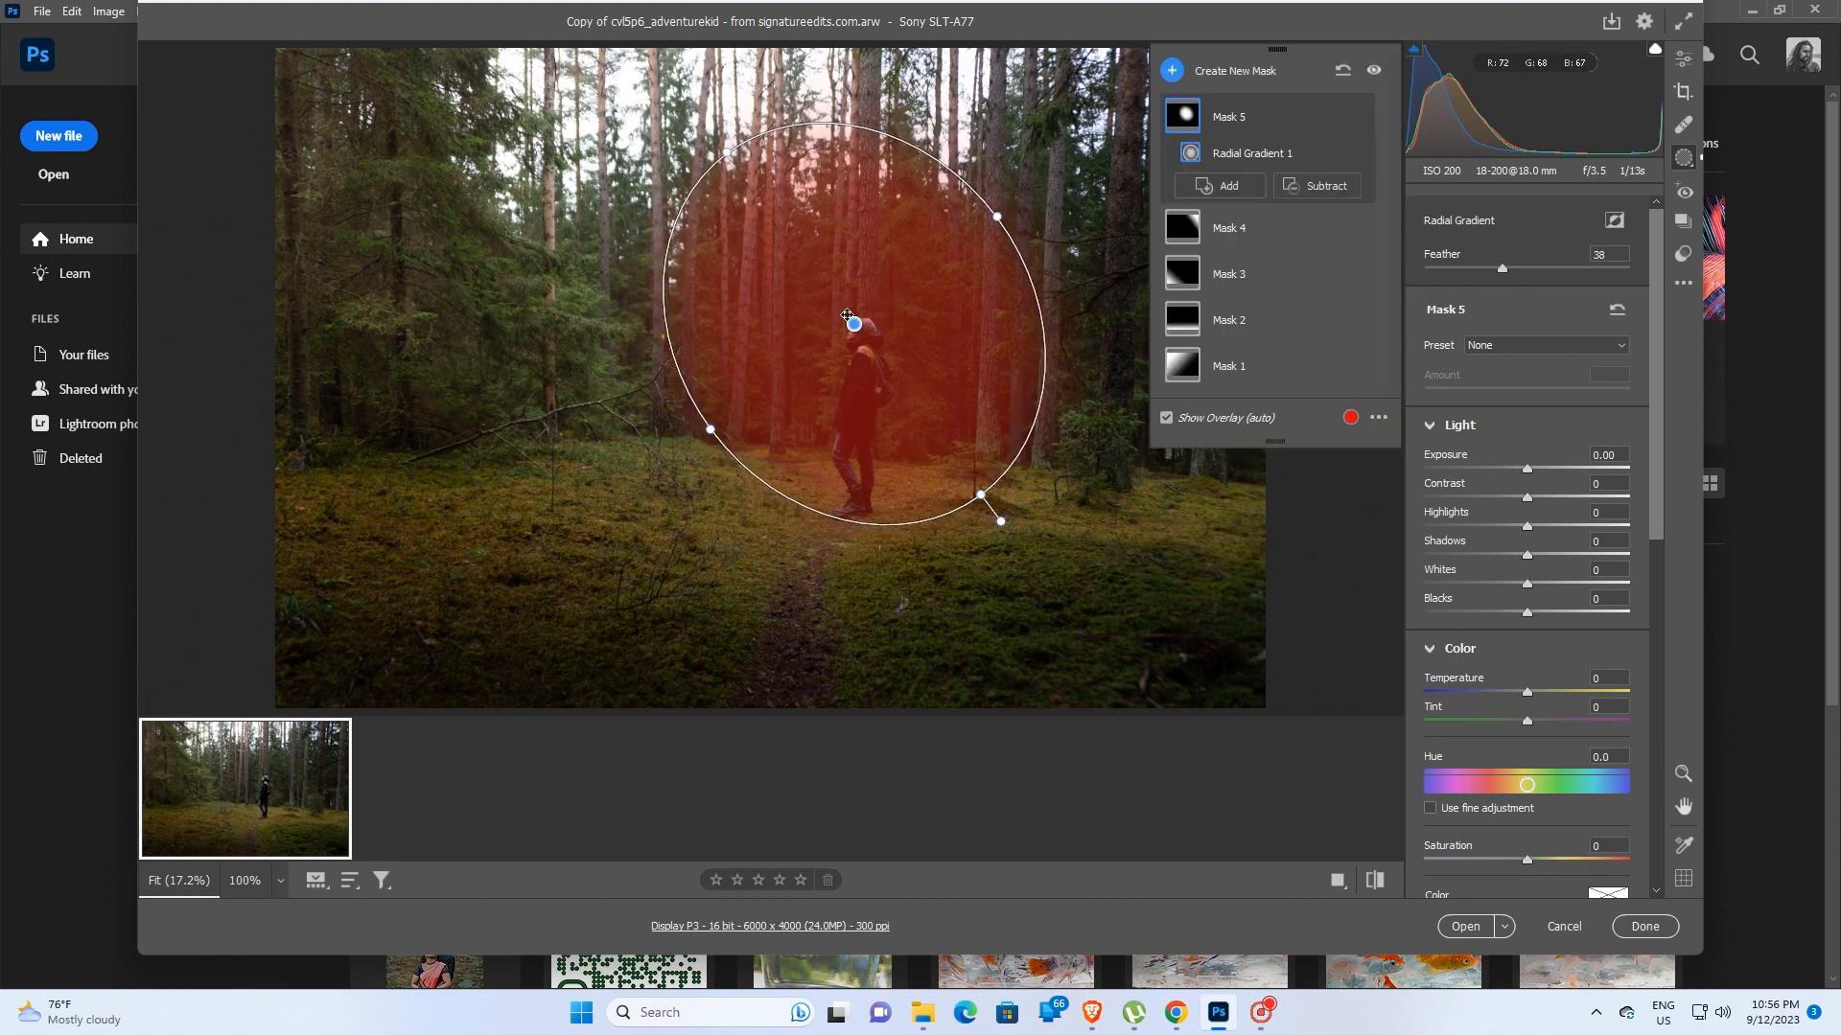
left_click_drag(849, 319, 858, 360)
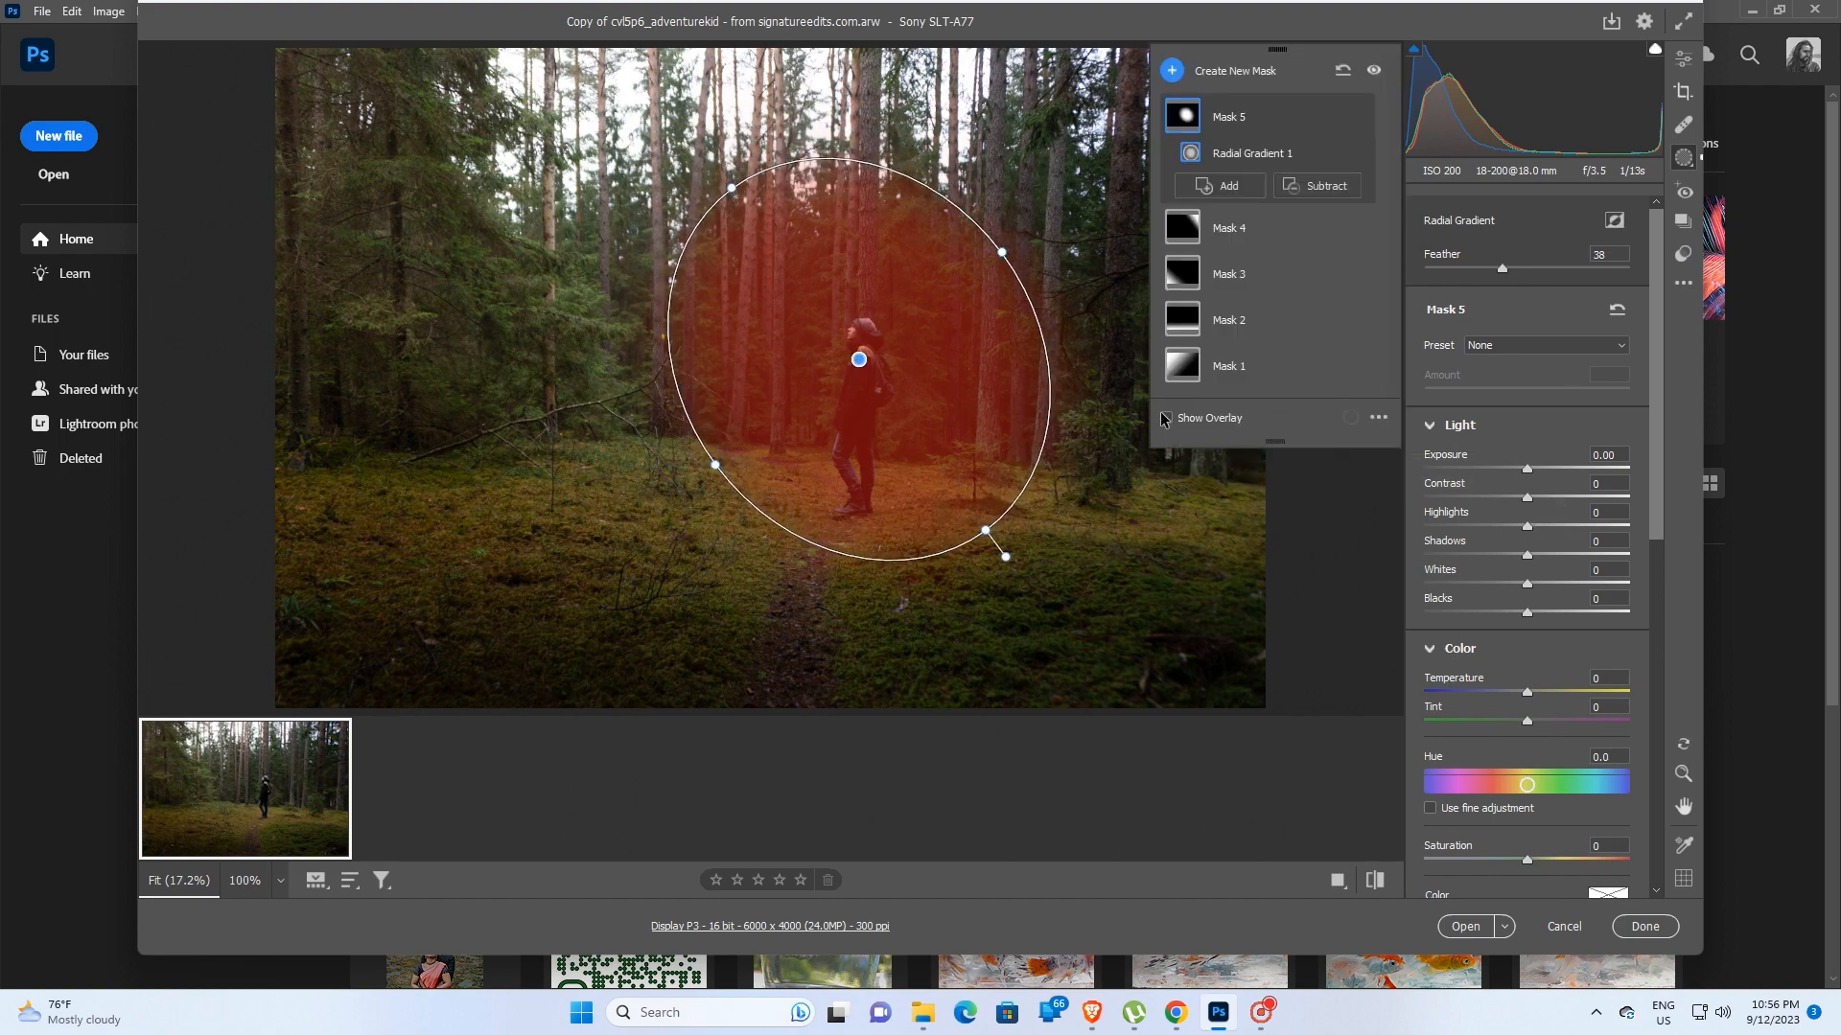
Step: Set the radial mask's exposure to +0.50 and its temperature to +8
left_click_drag(1527, 468, 1537, 470)
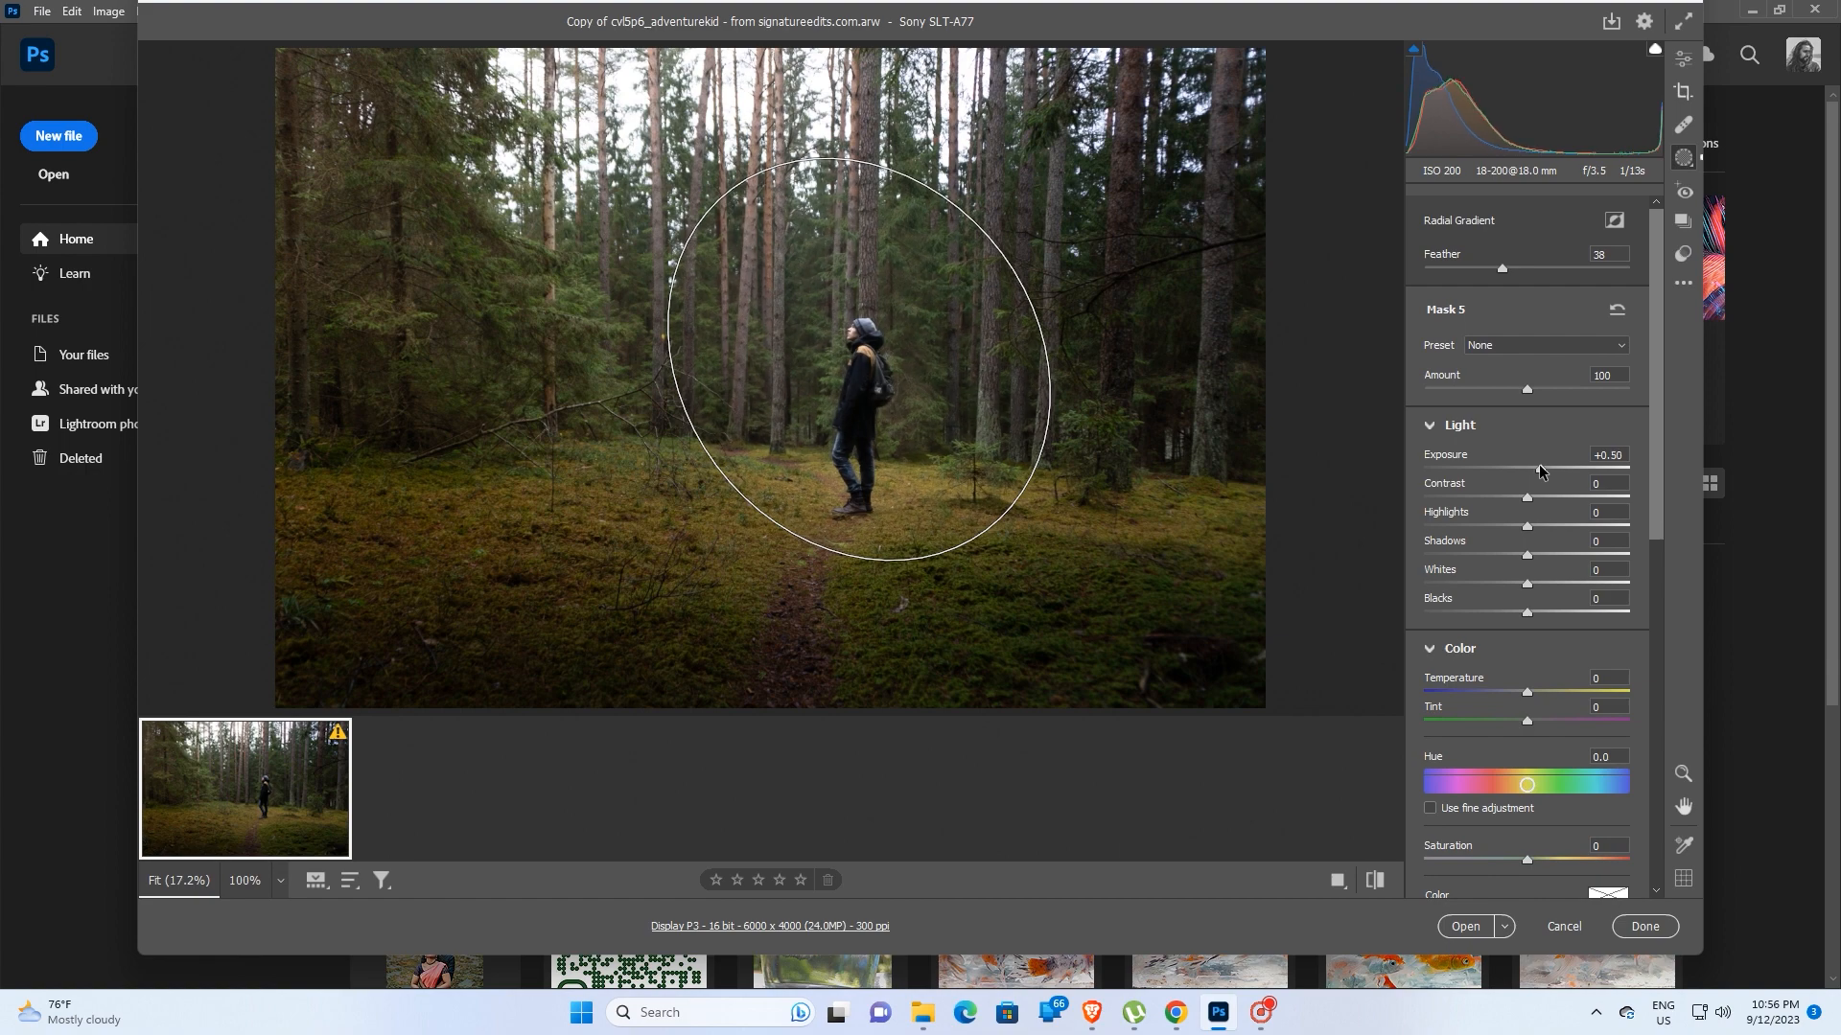
left_click_drag(1539, 470, 1539, 470)
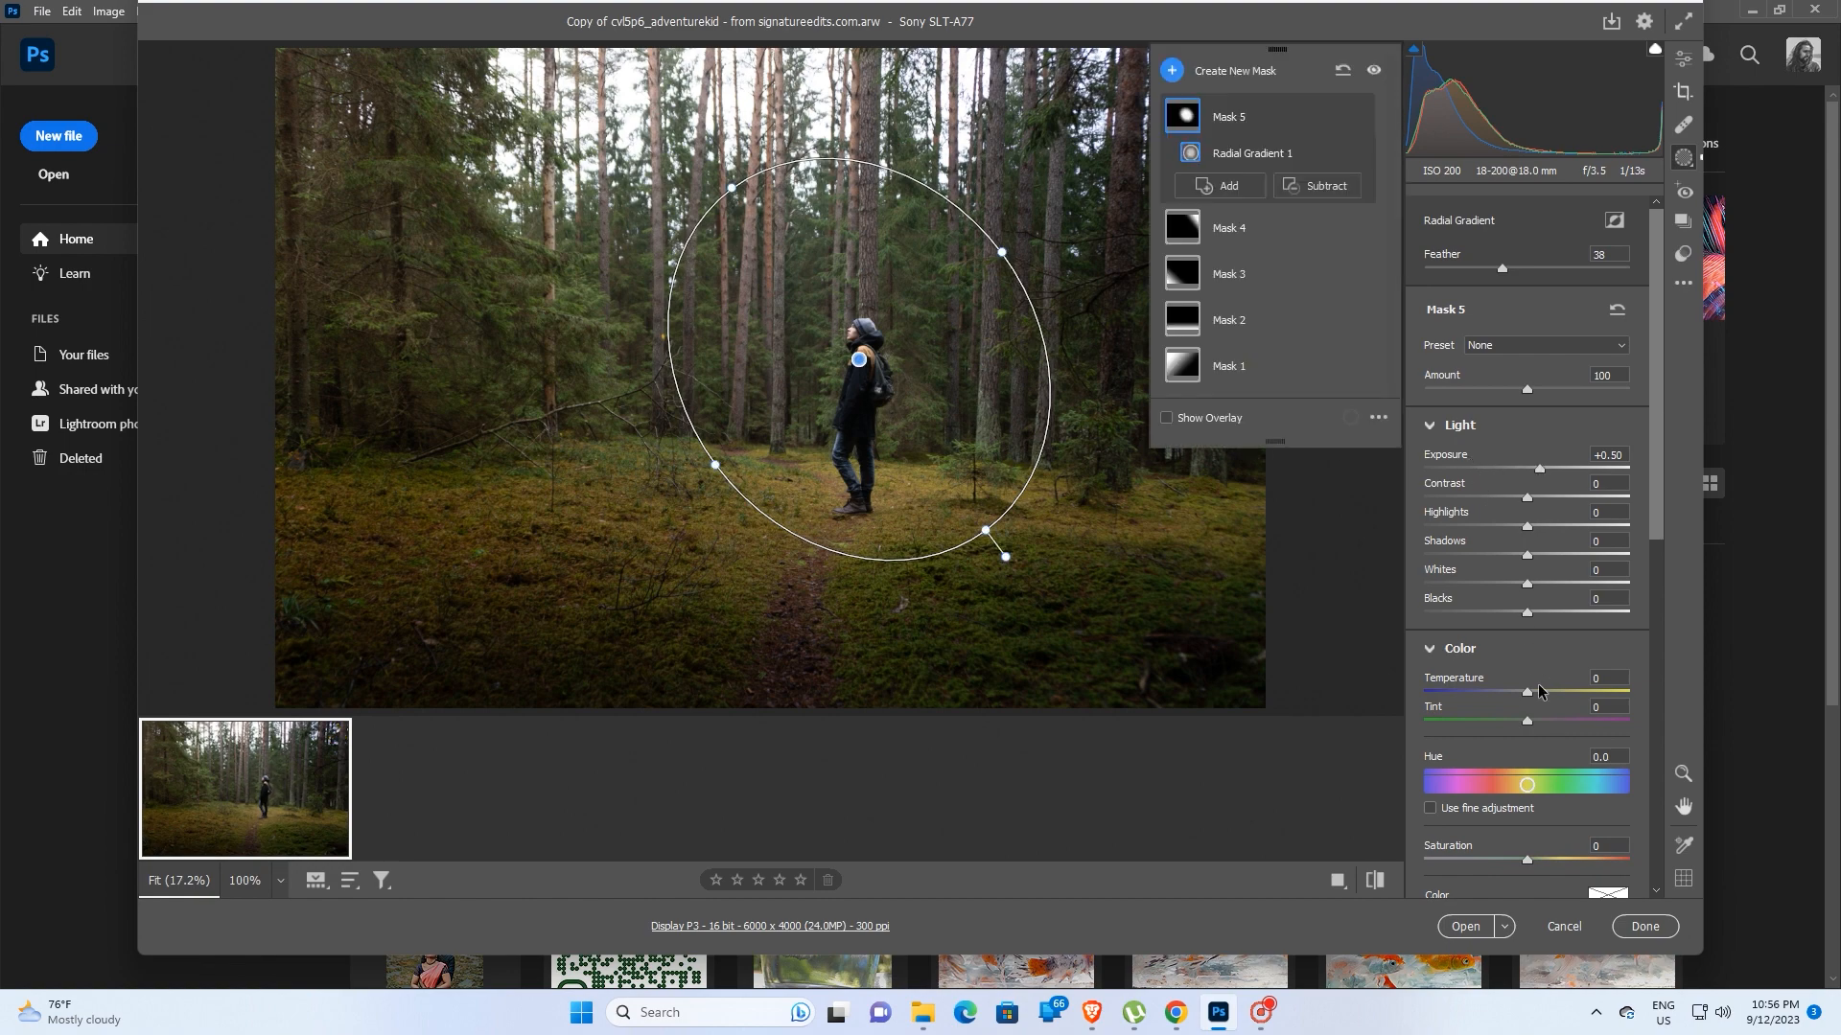
left_click_drag(1529, 694, 1535, 697)
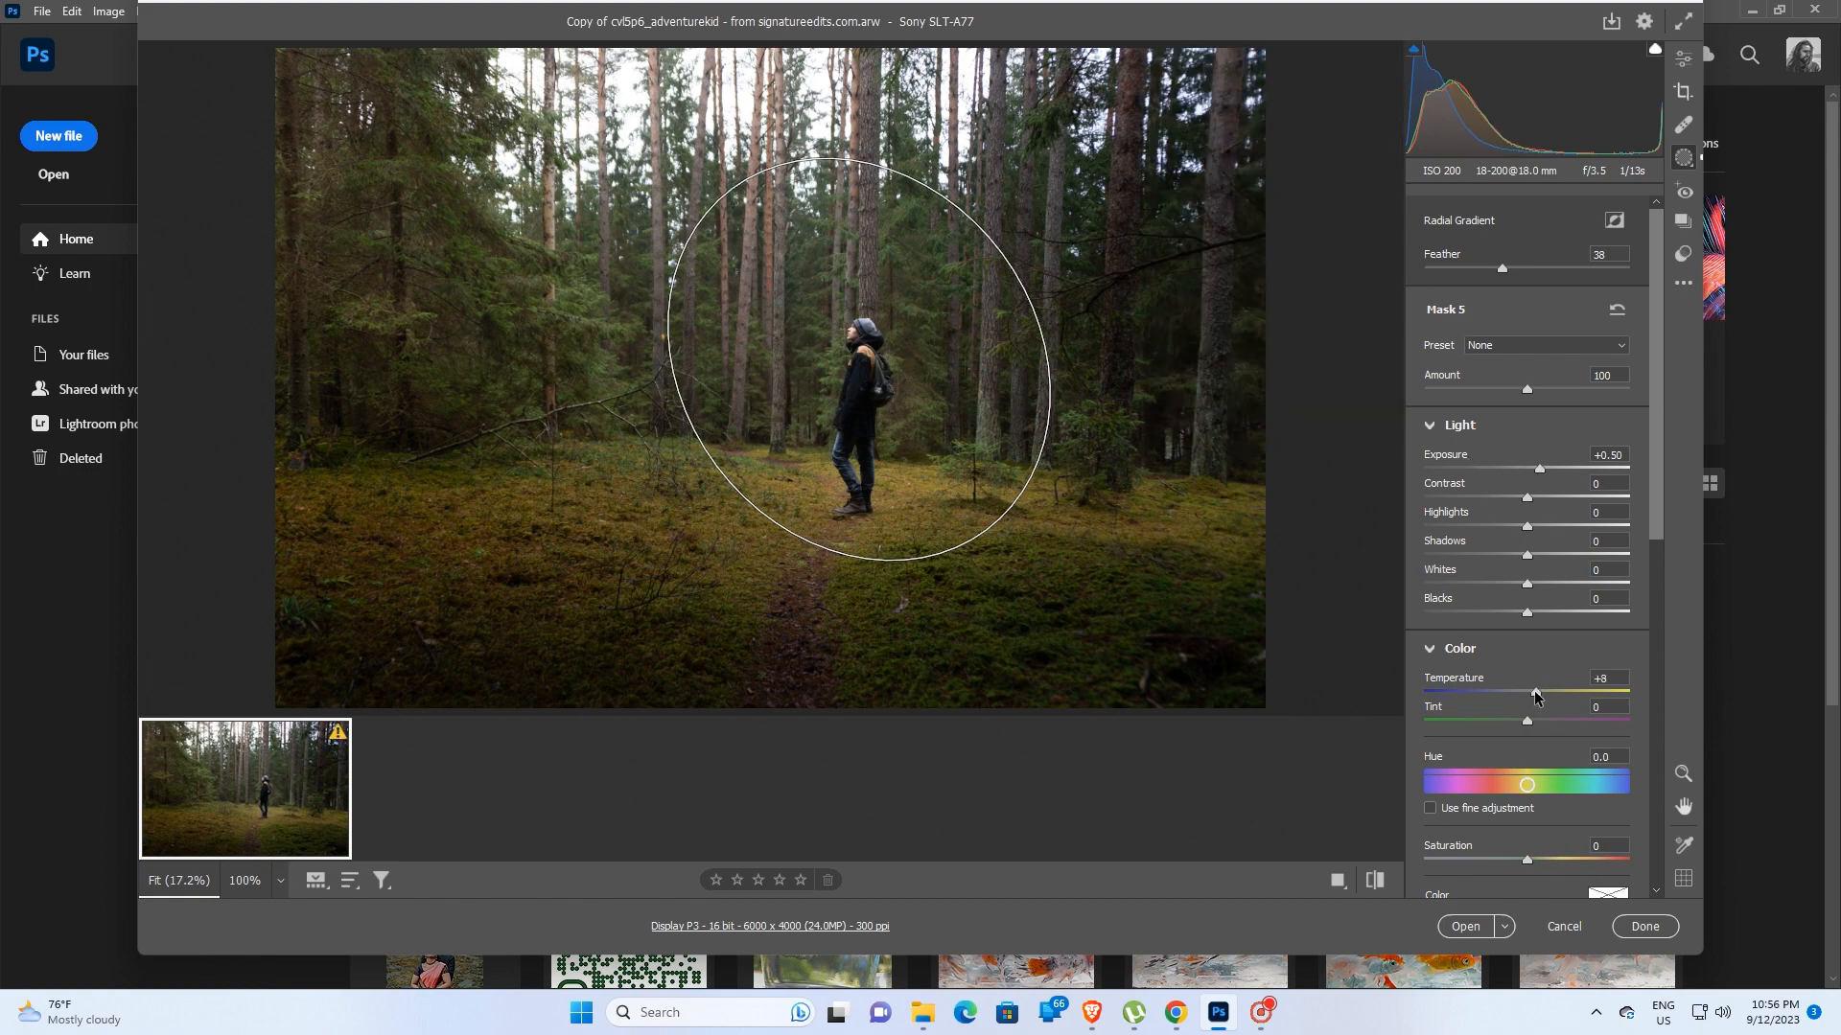
left_click_drag(1535, 697, 1536, 697)
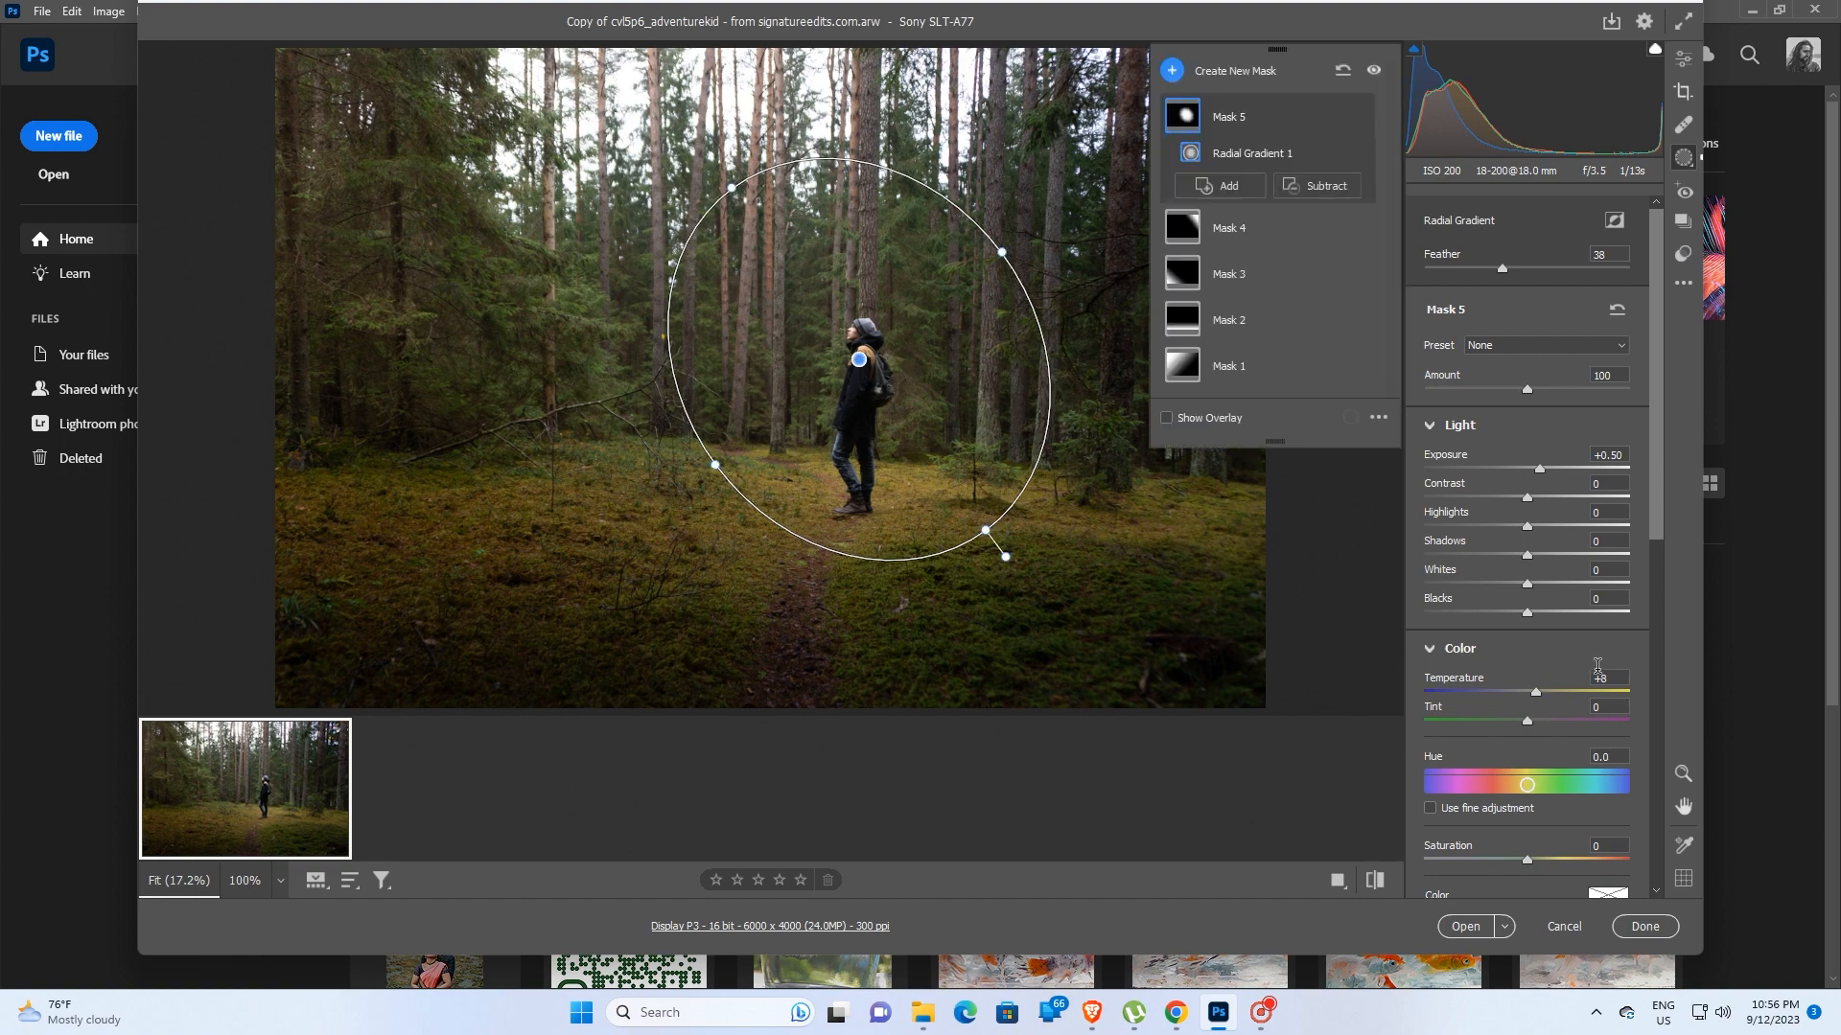
left_click(1601, 678)
left_click_drag(1578, 685, 1560, 684)
left_click(1683, 58)
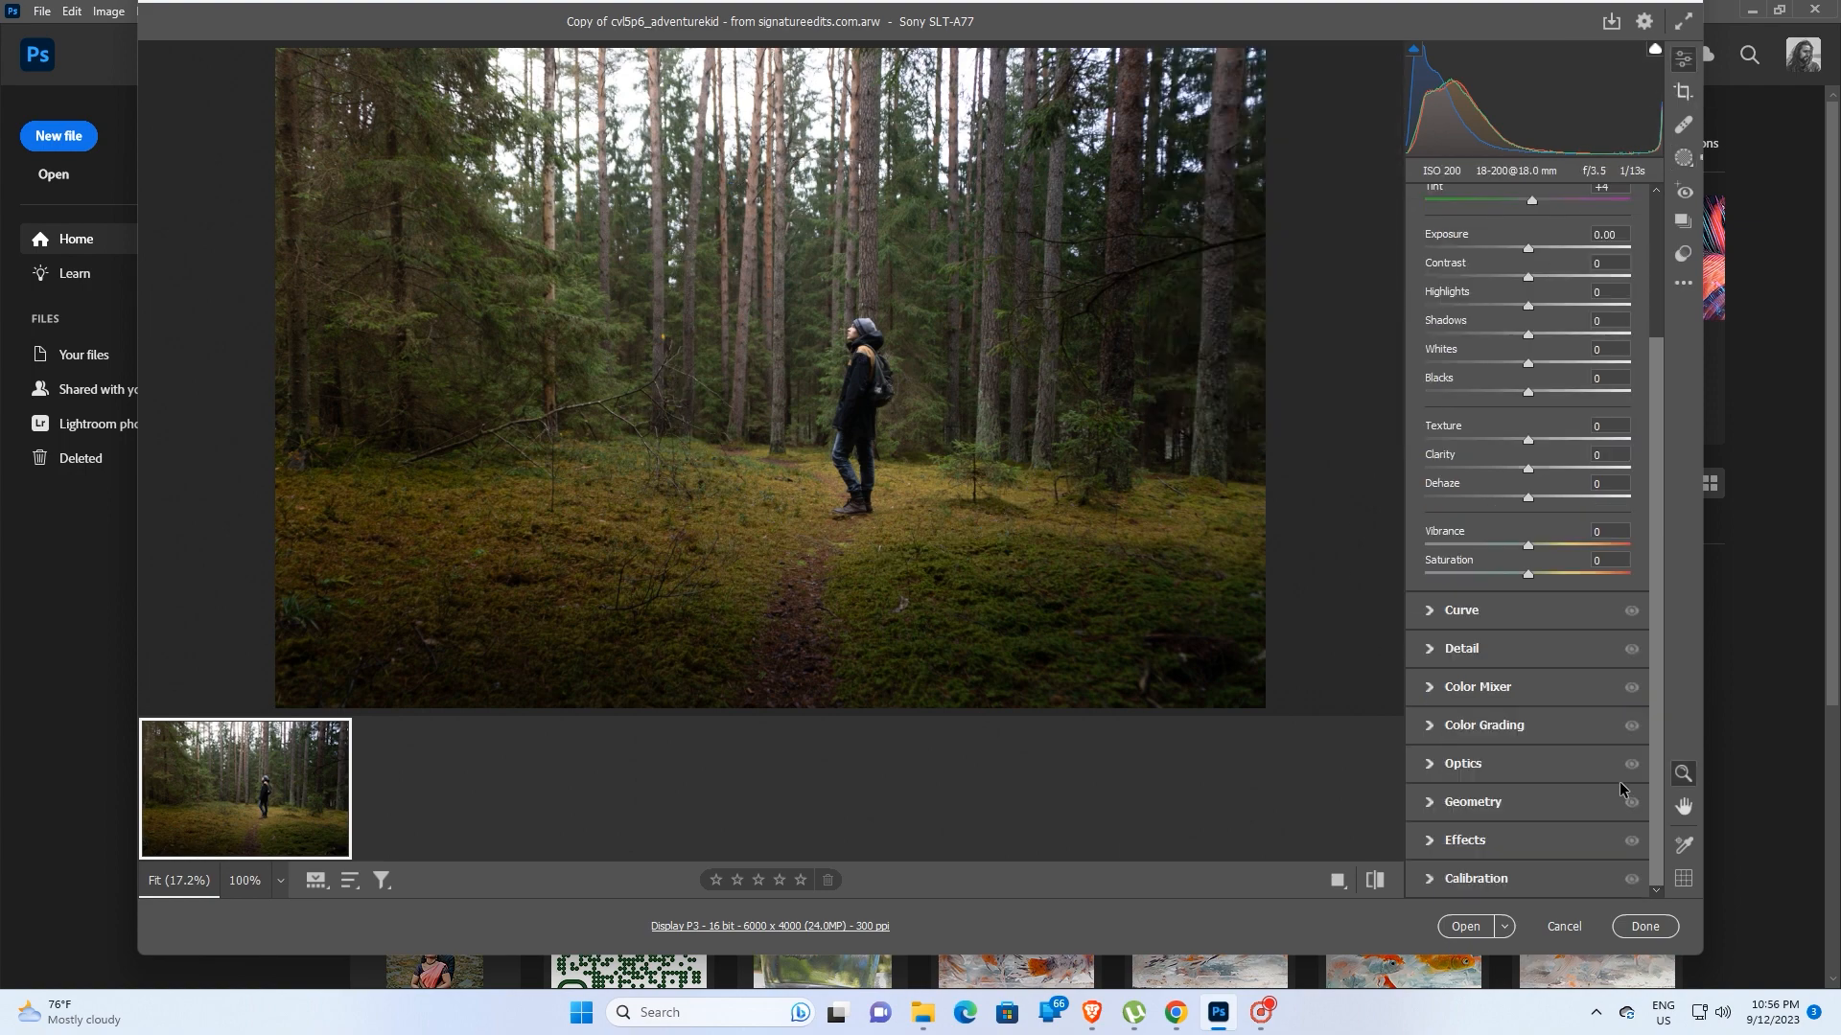
Step: In the photo's Calibration settings, set the blue primary hue to -30 and the green primary hue to -17
left_click(1440, 878)
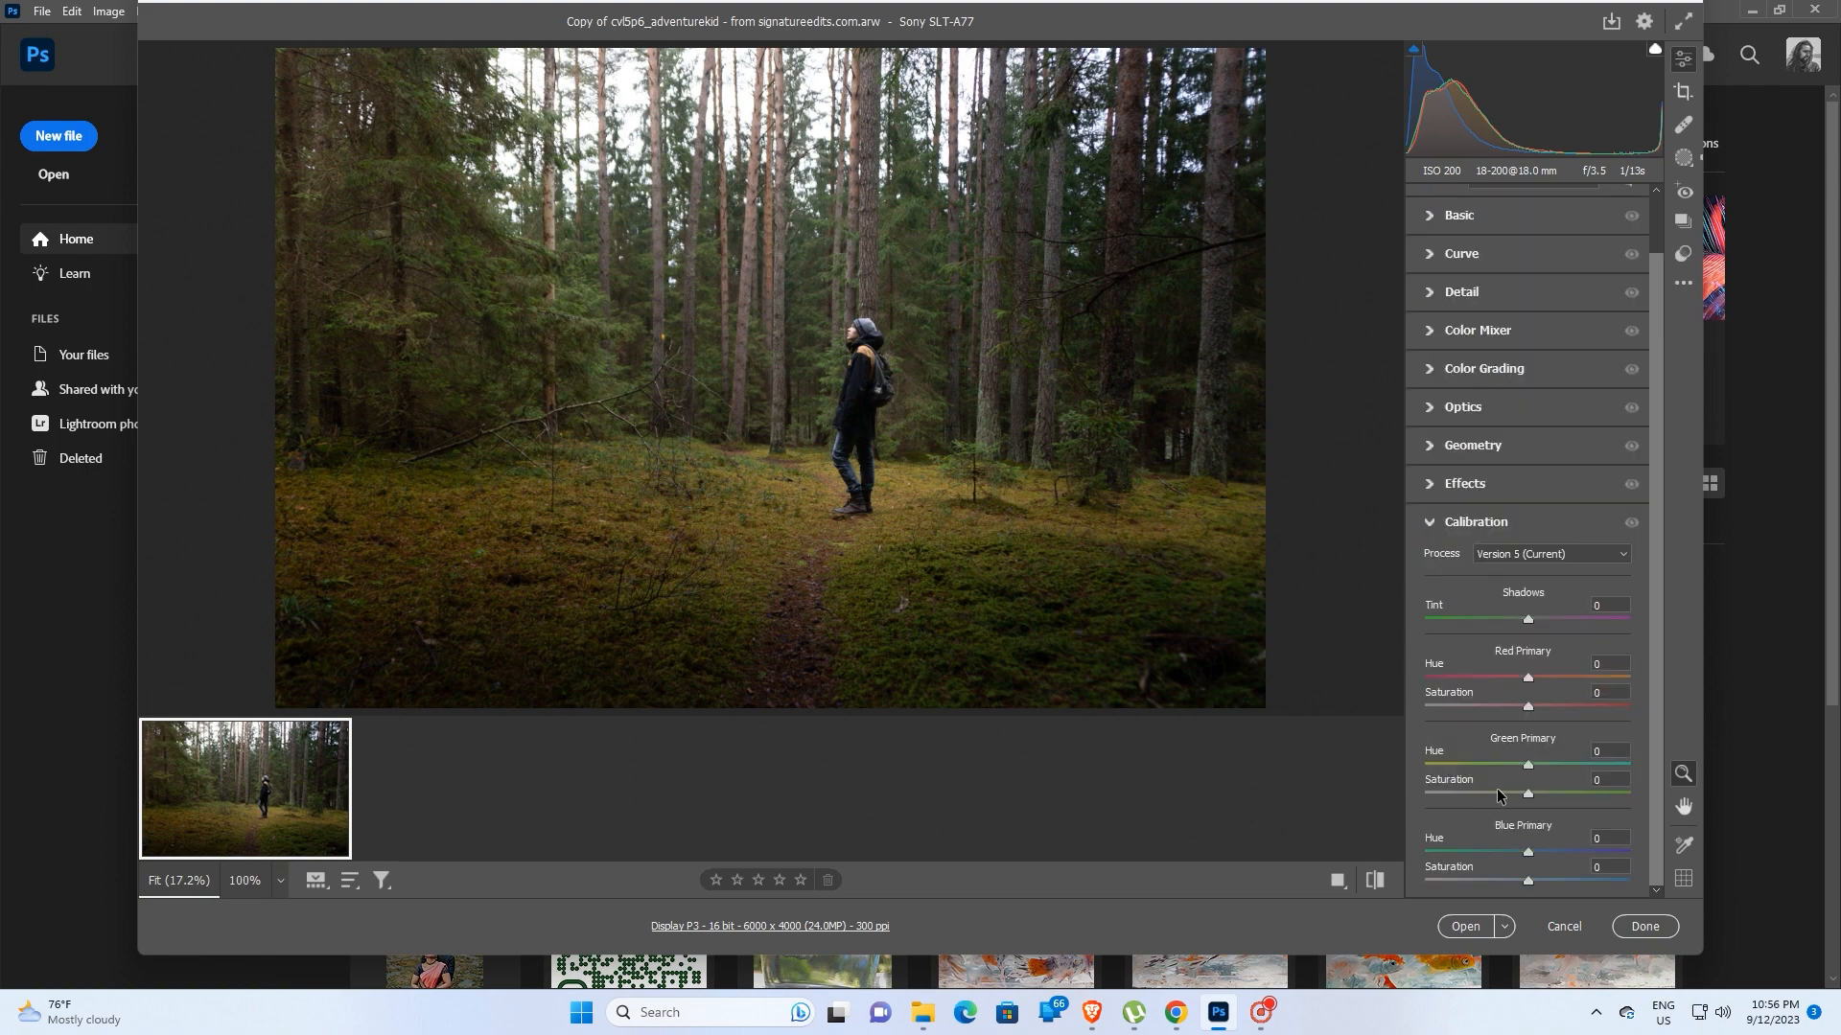
left_click(1503, 852)
mouse_move(1541, 769)
left_mouse_down()
mouse_move(1574, 757)
mouse_move(1509, 771)
left_mouse_up()
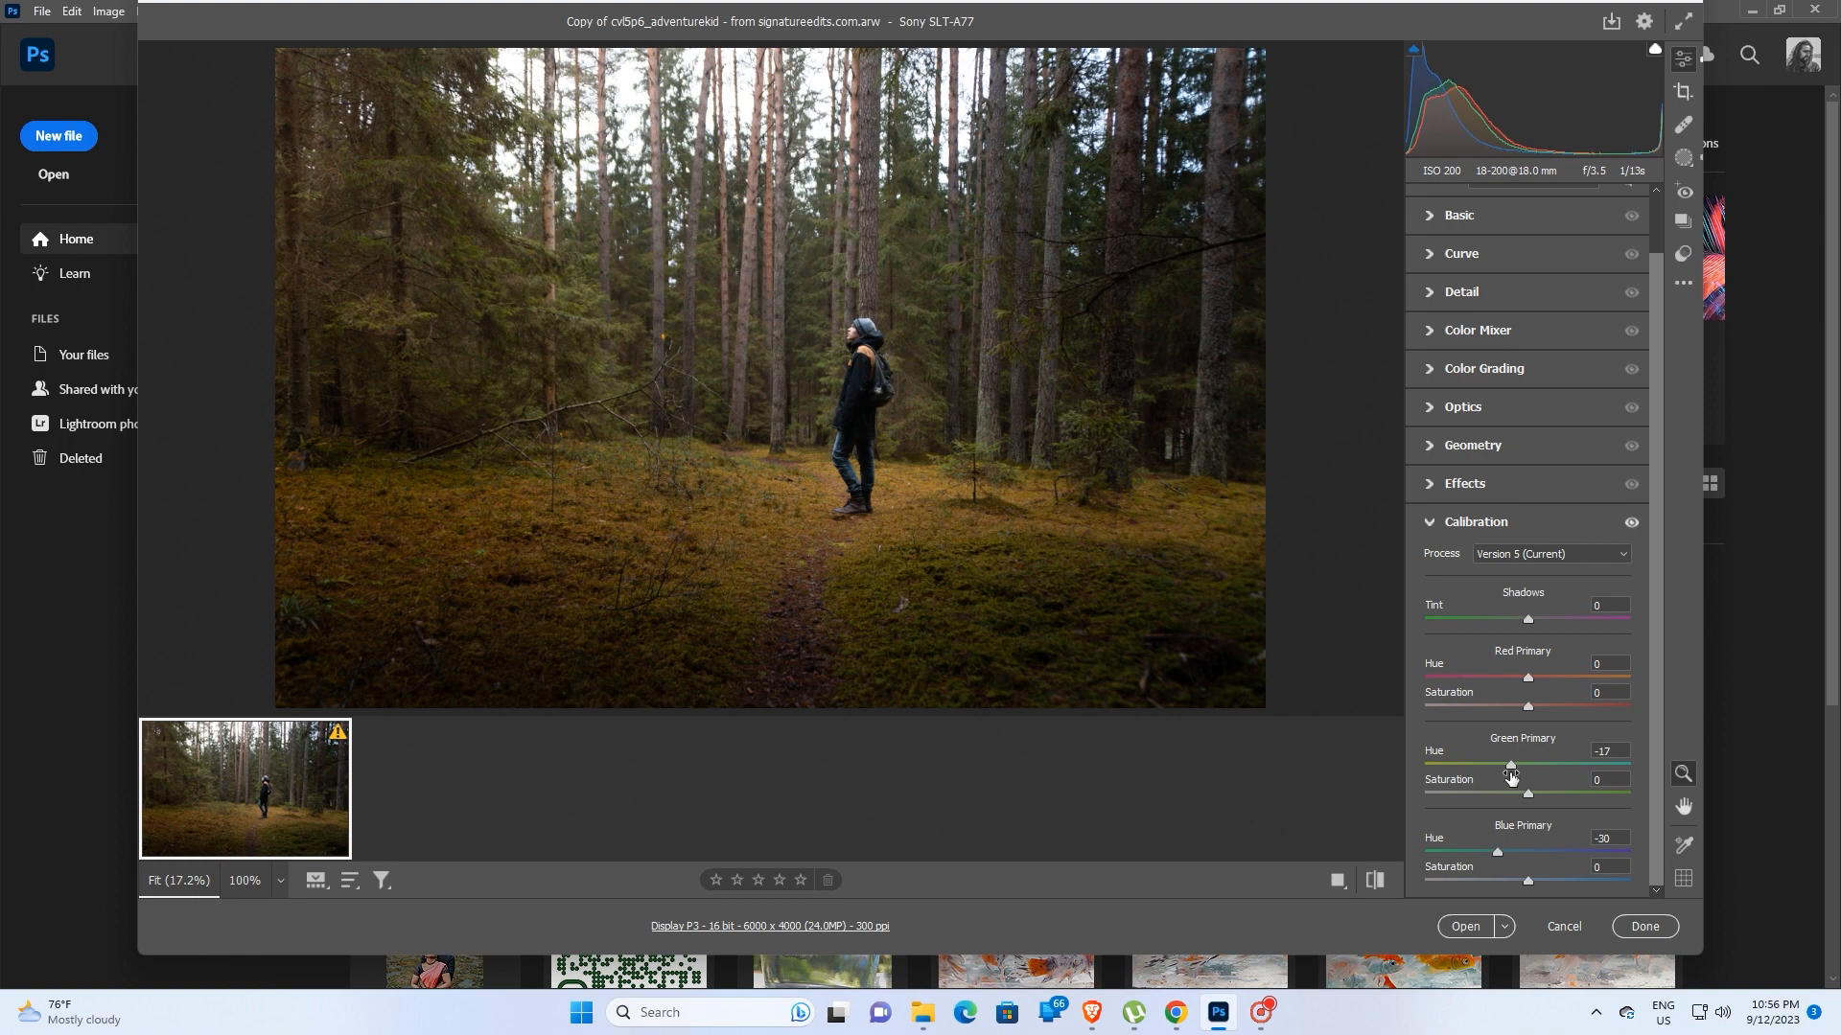
Step: Apply a vignetting effect of -21 to the photo
left_click(1432, 523)
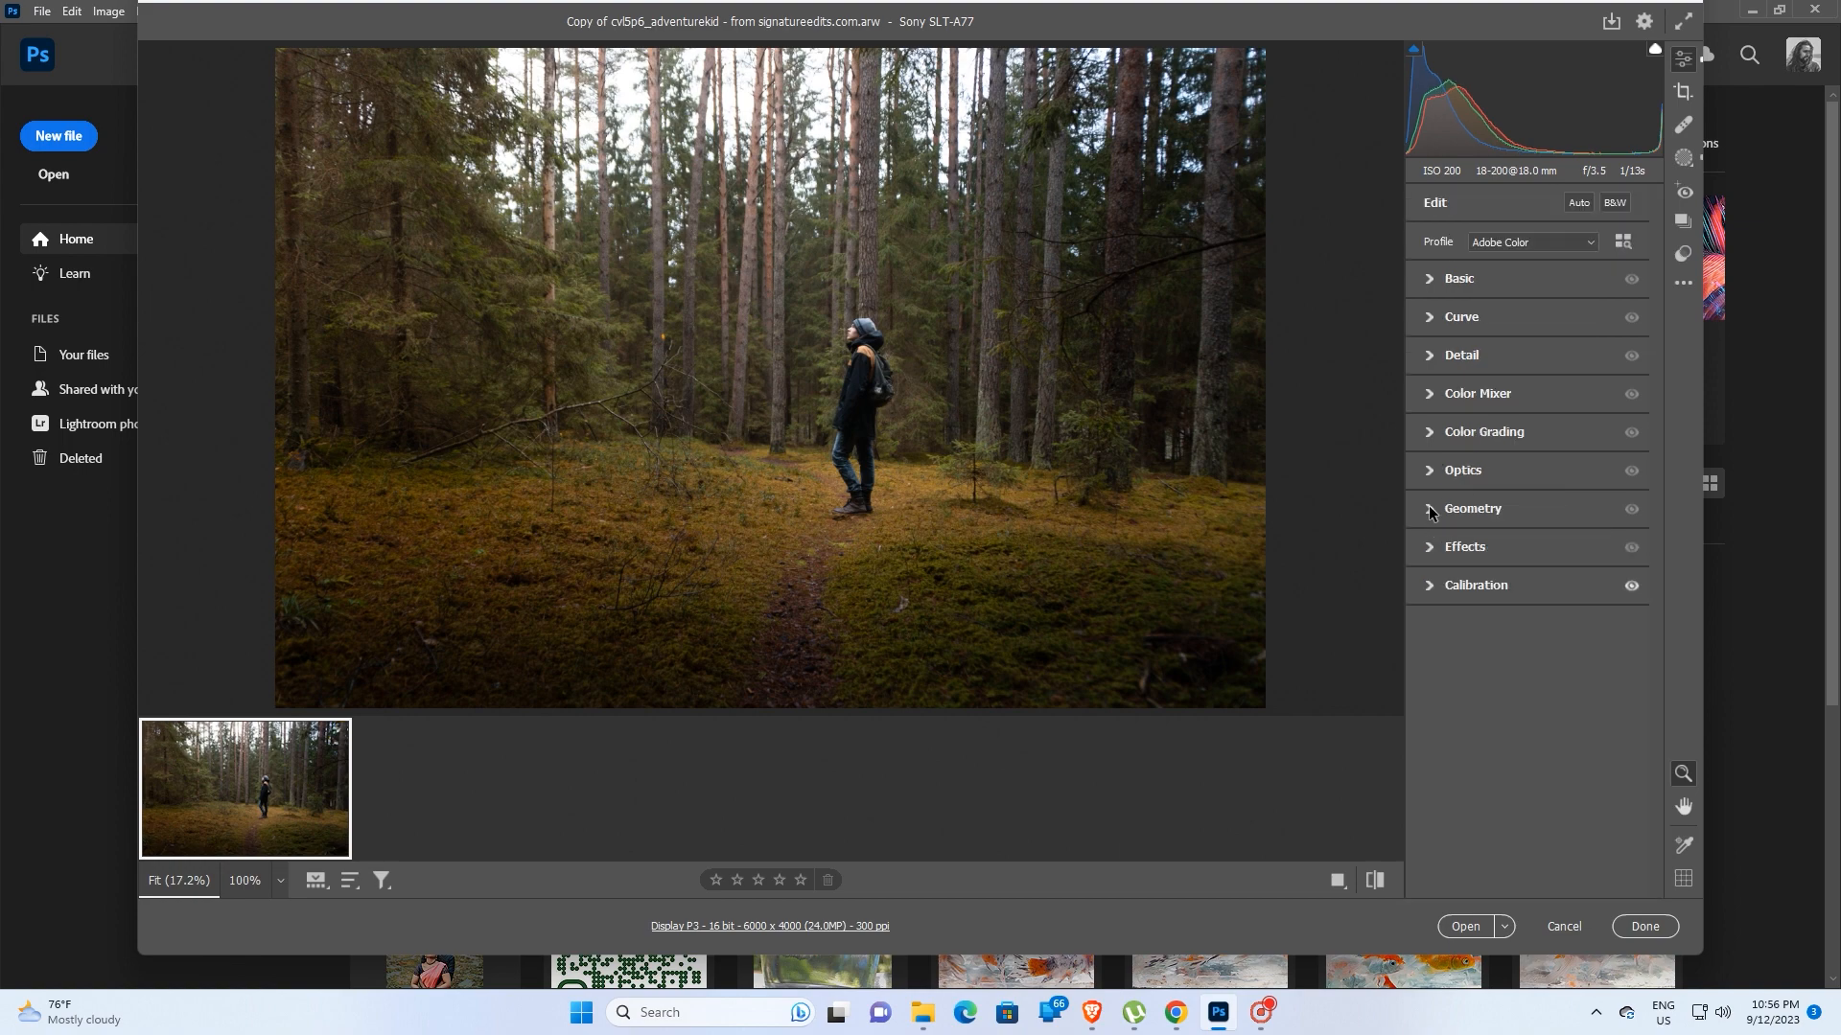
left_click(1433, 548)
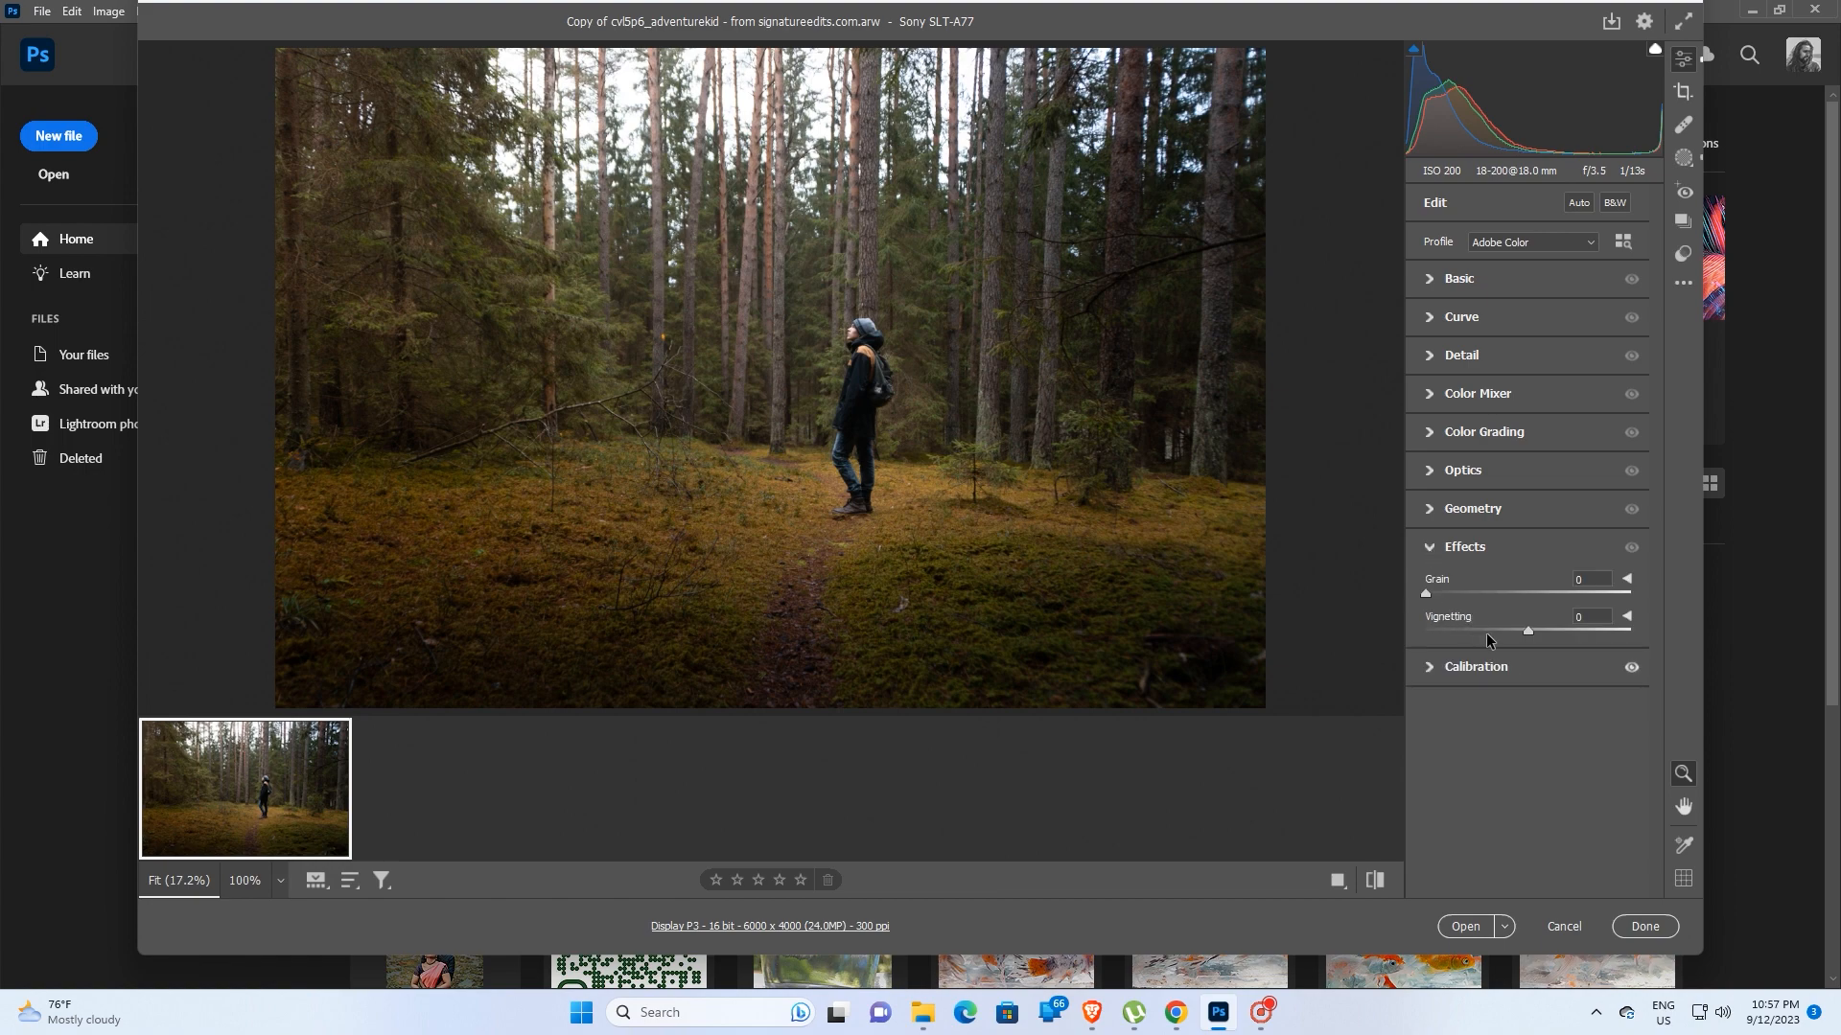
left_click(1509, 637)
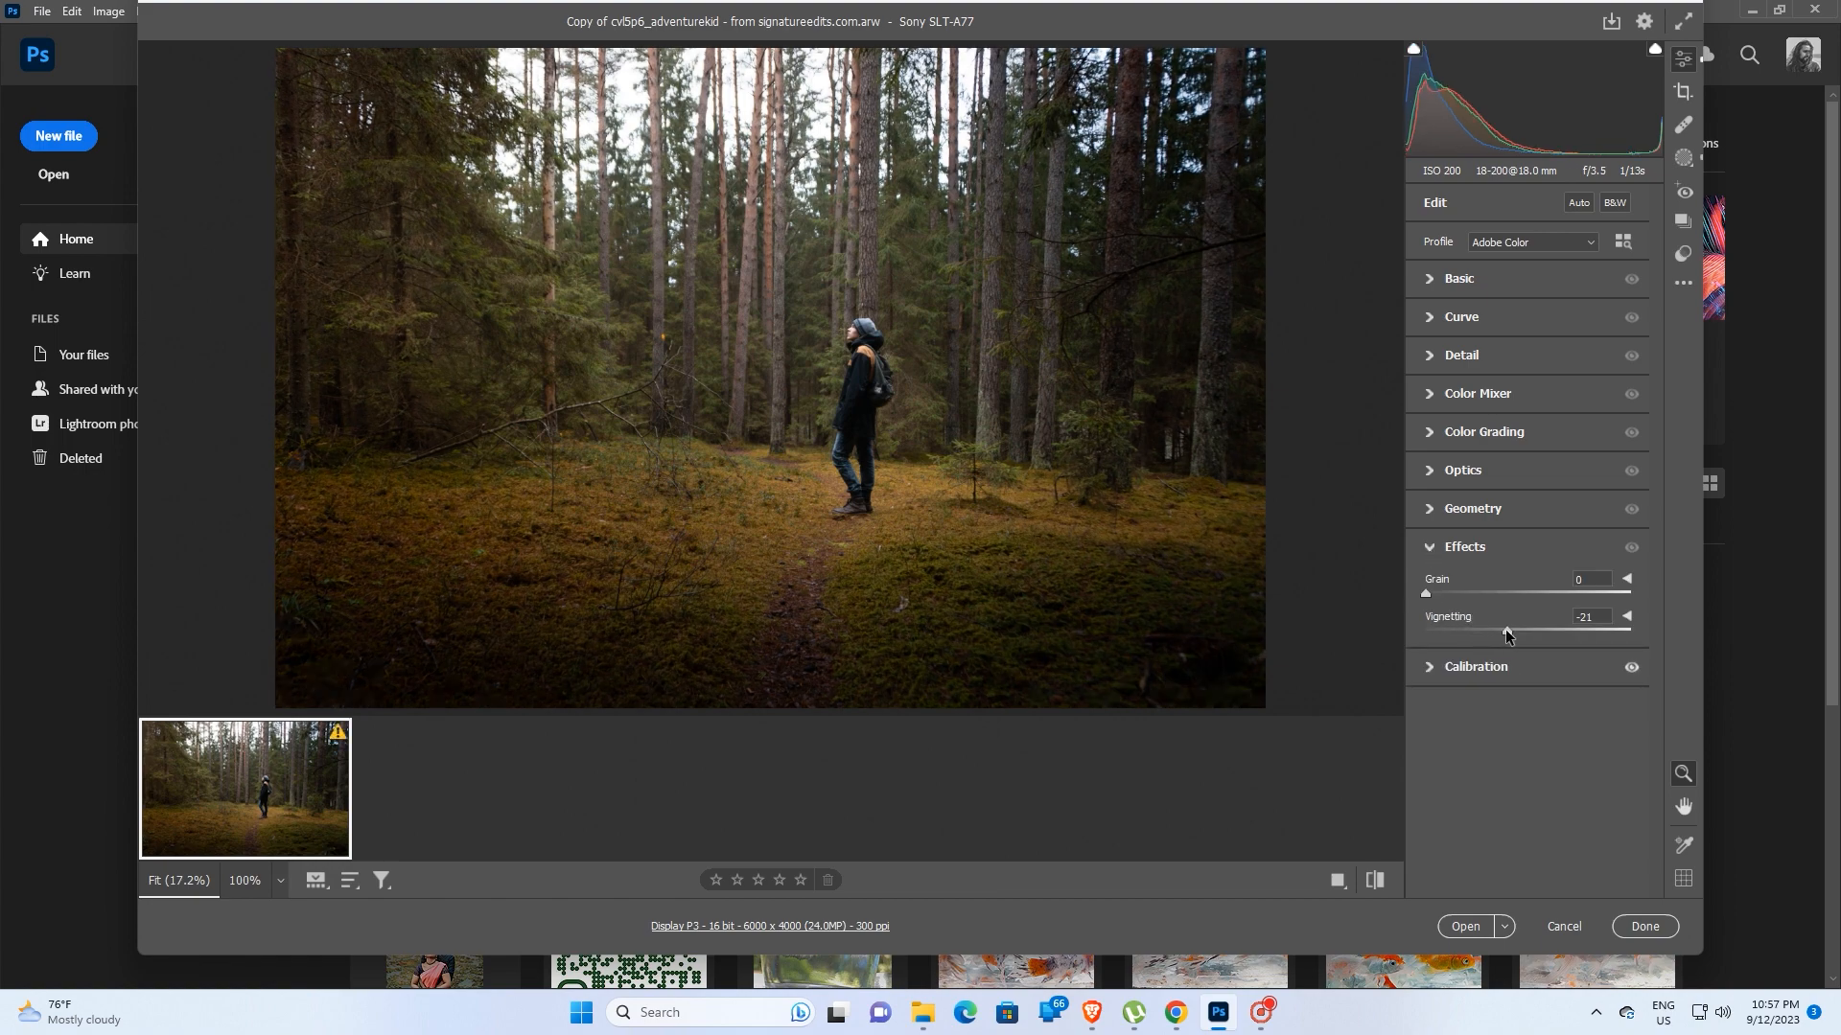
Step: Set the photo's vignetting to -14 and its grain to 30, checking the grain close up on the hiker
left_click_drag(1508, 628, 1512, 628)
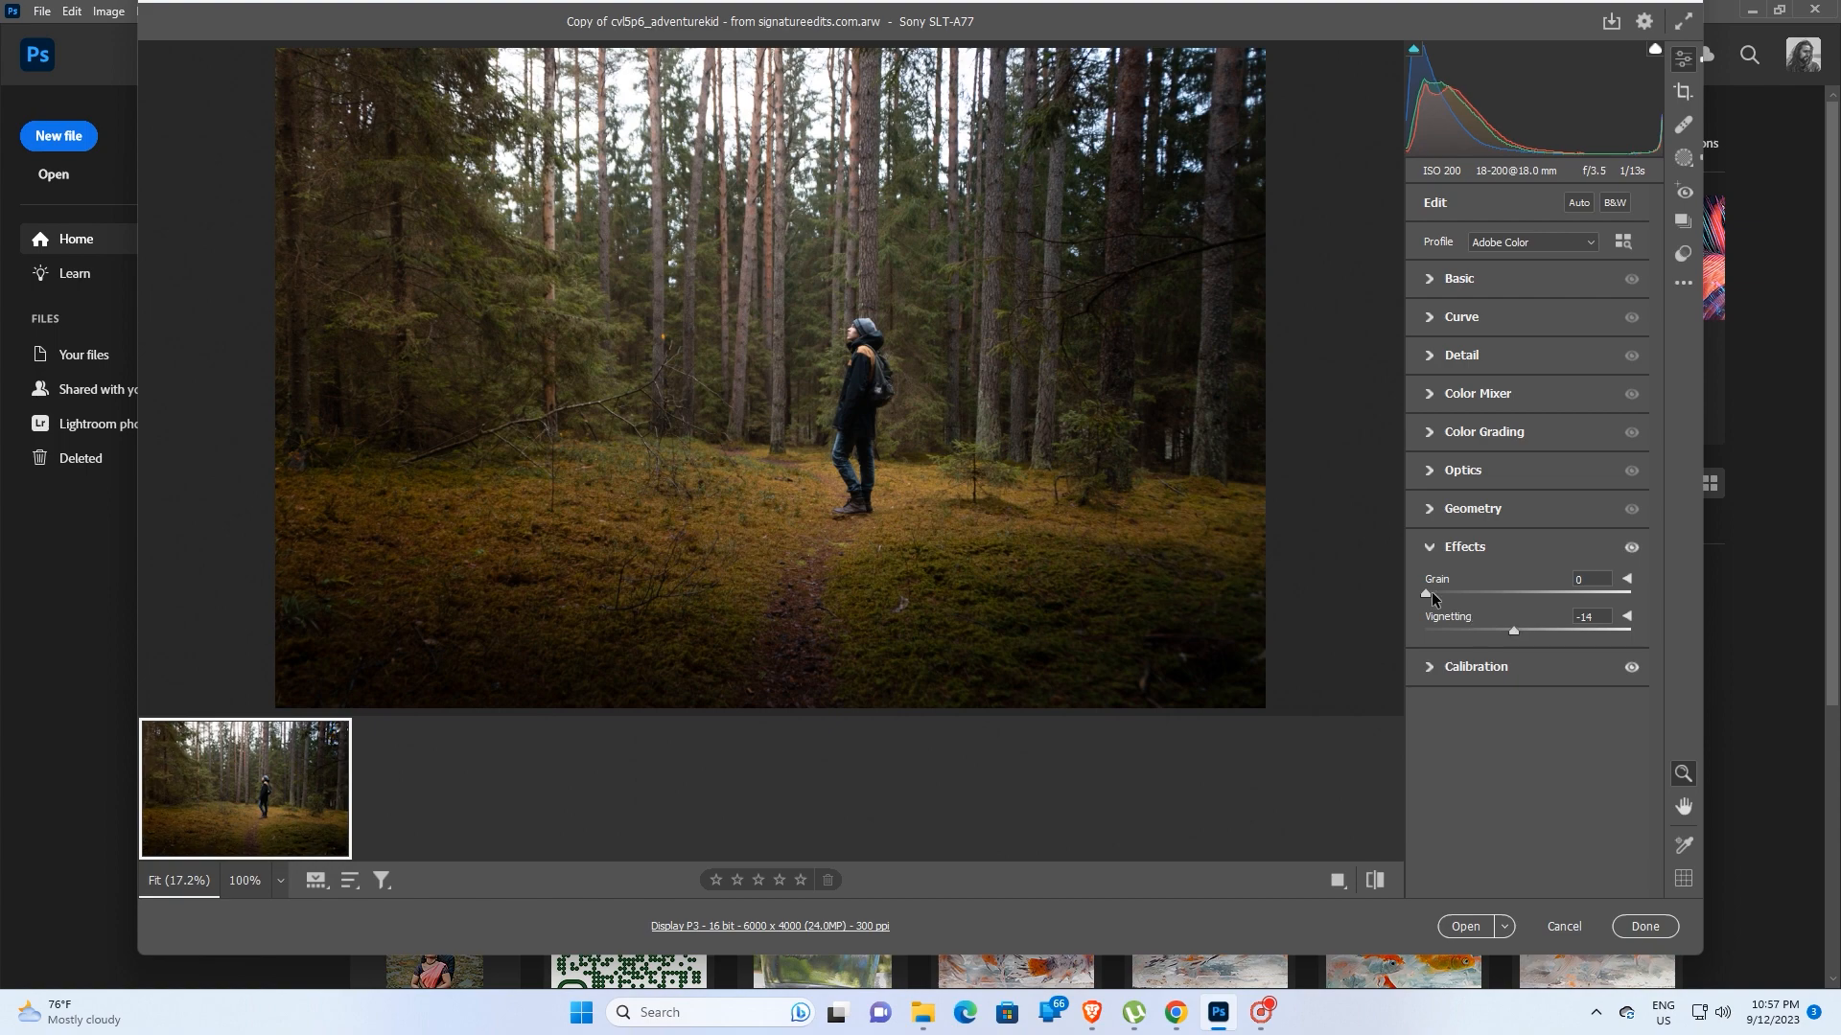
left_click_drag(1426, 592, 1510, 590)
left_click(852, 329)
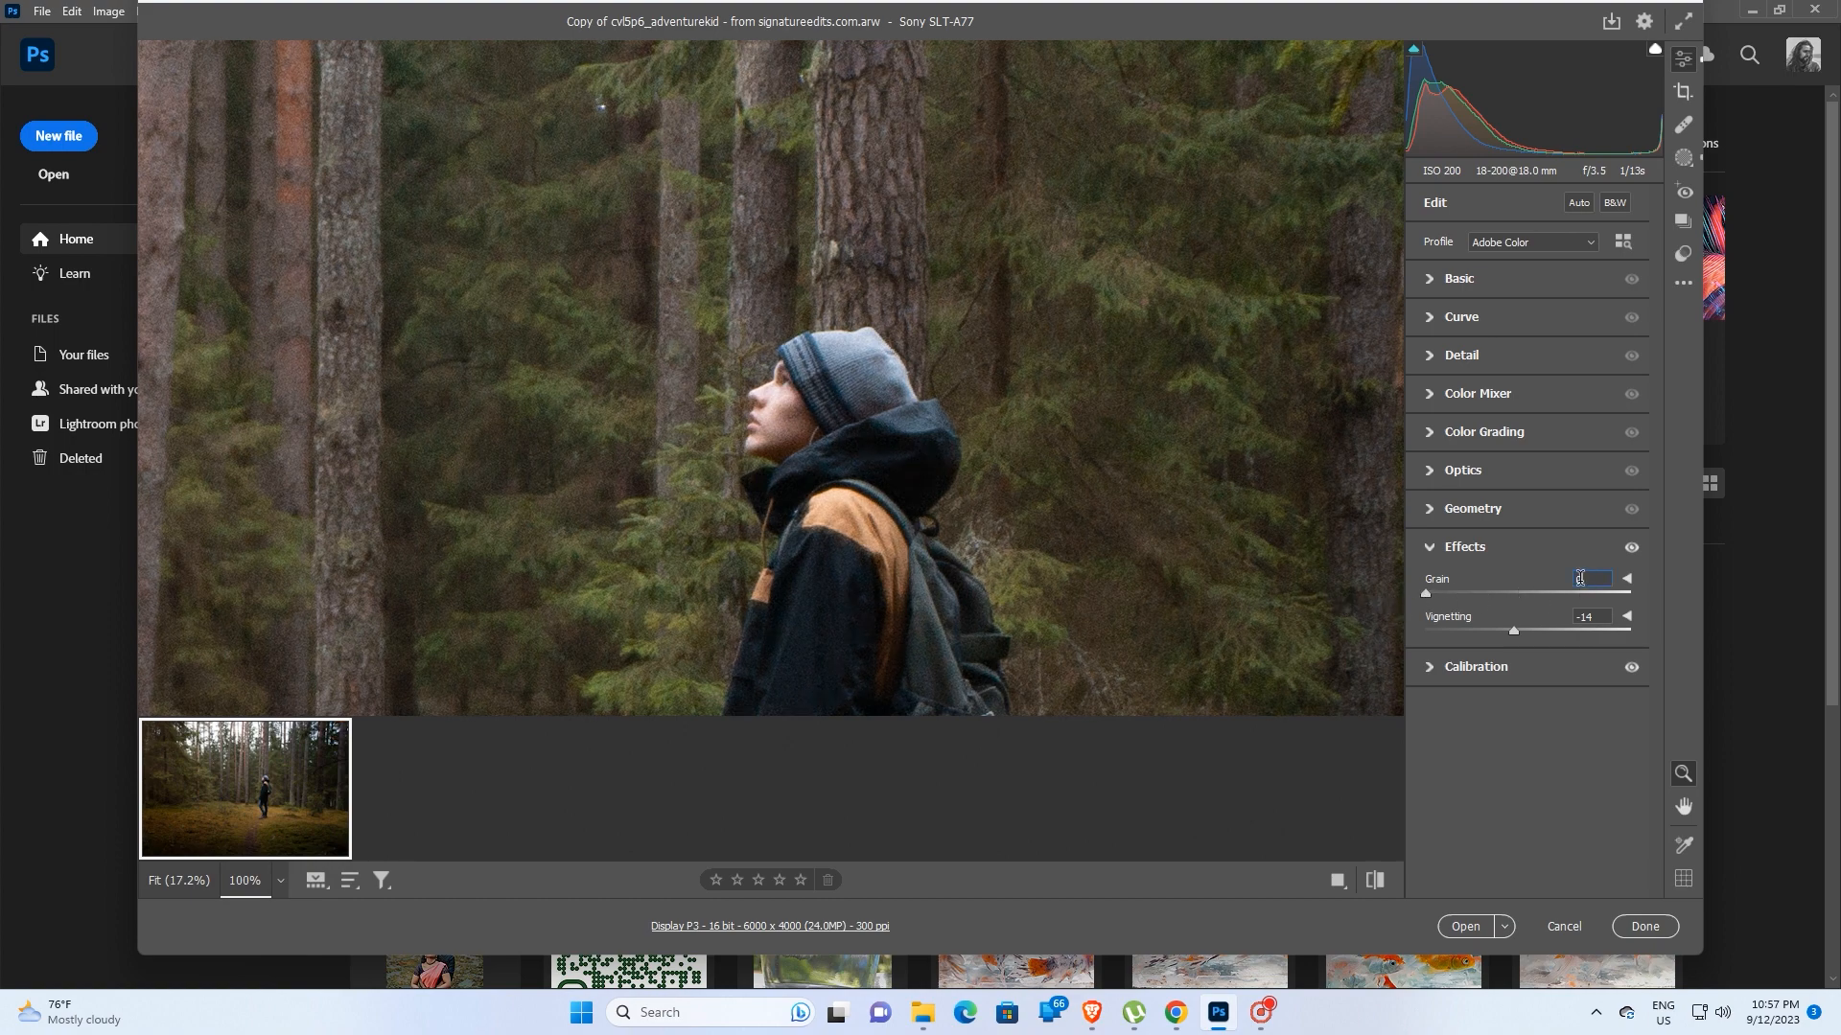
left_click(1486, 595)
left_click(943, 541)
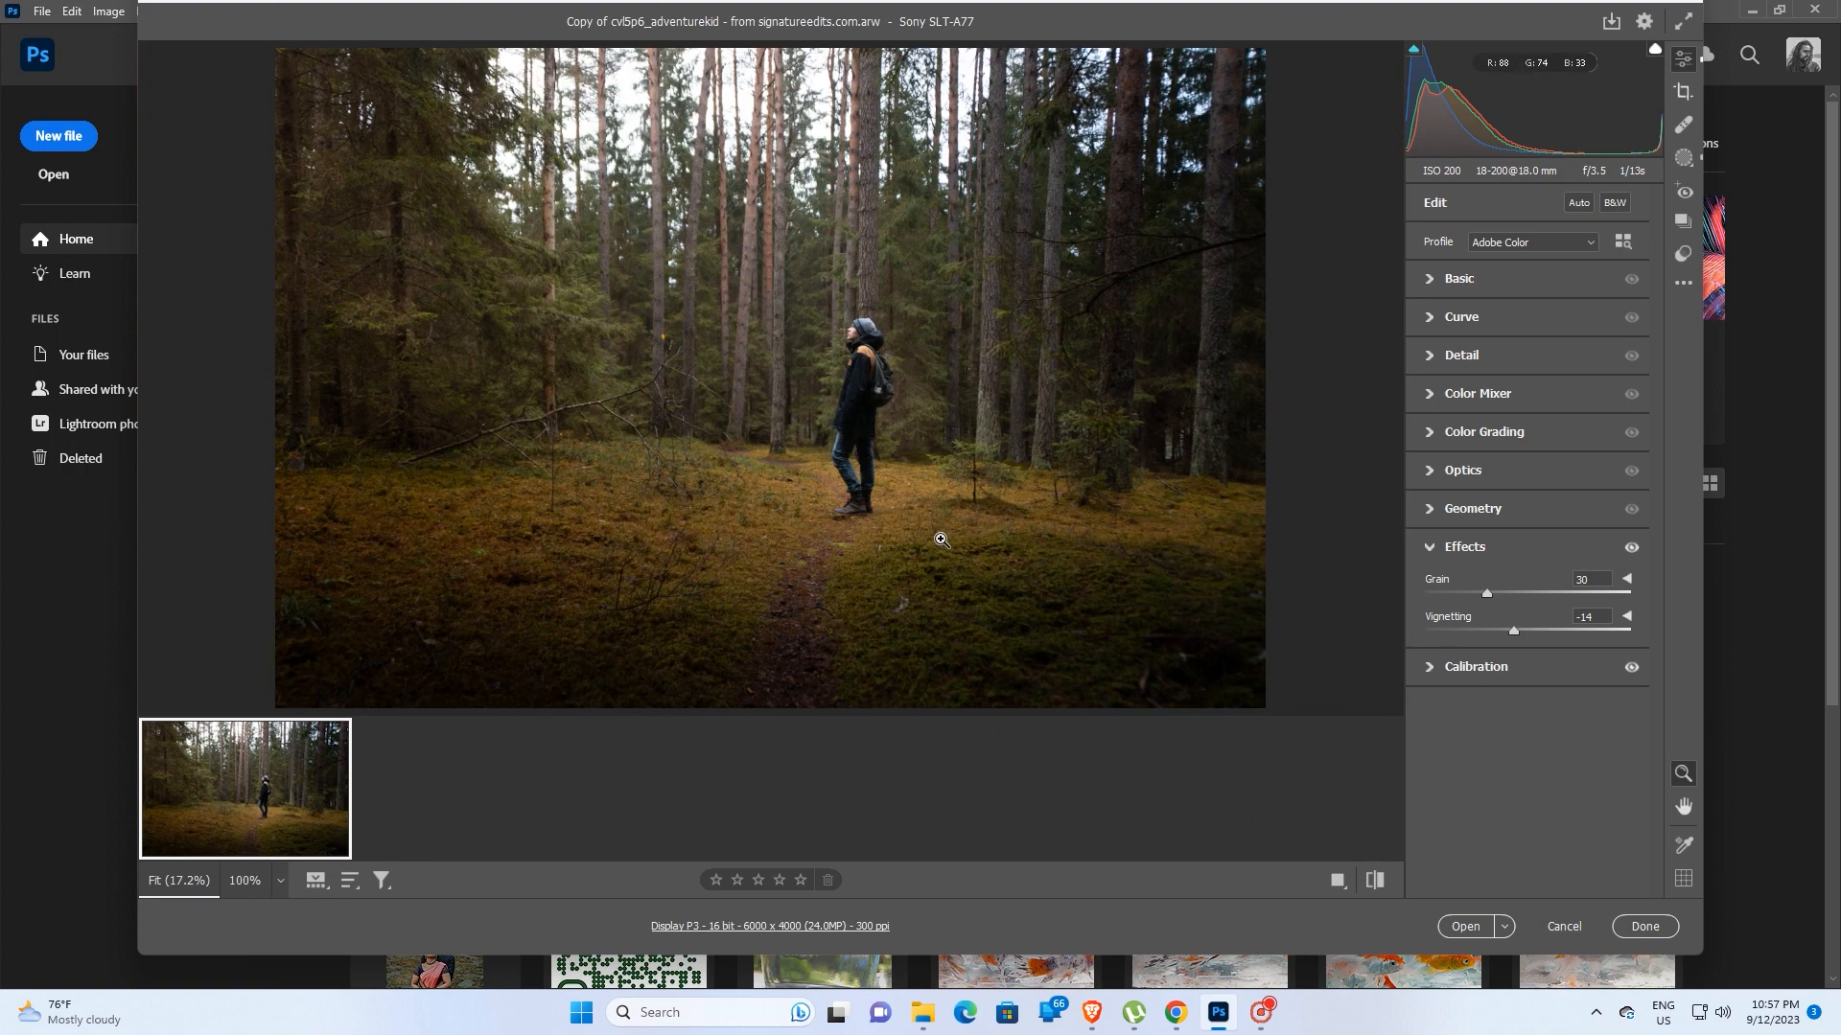
left_click(1431, 548)
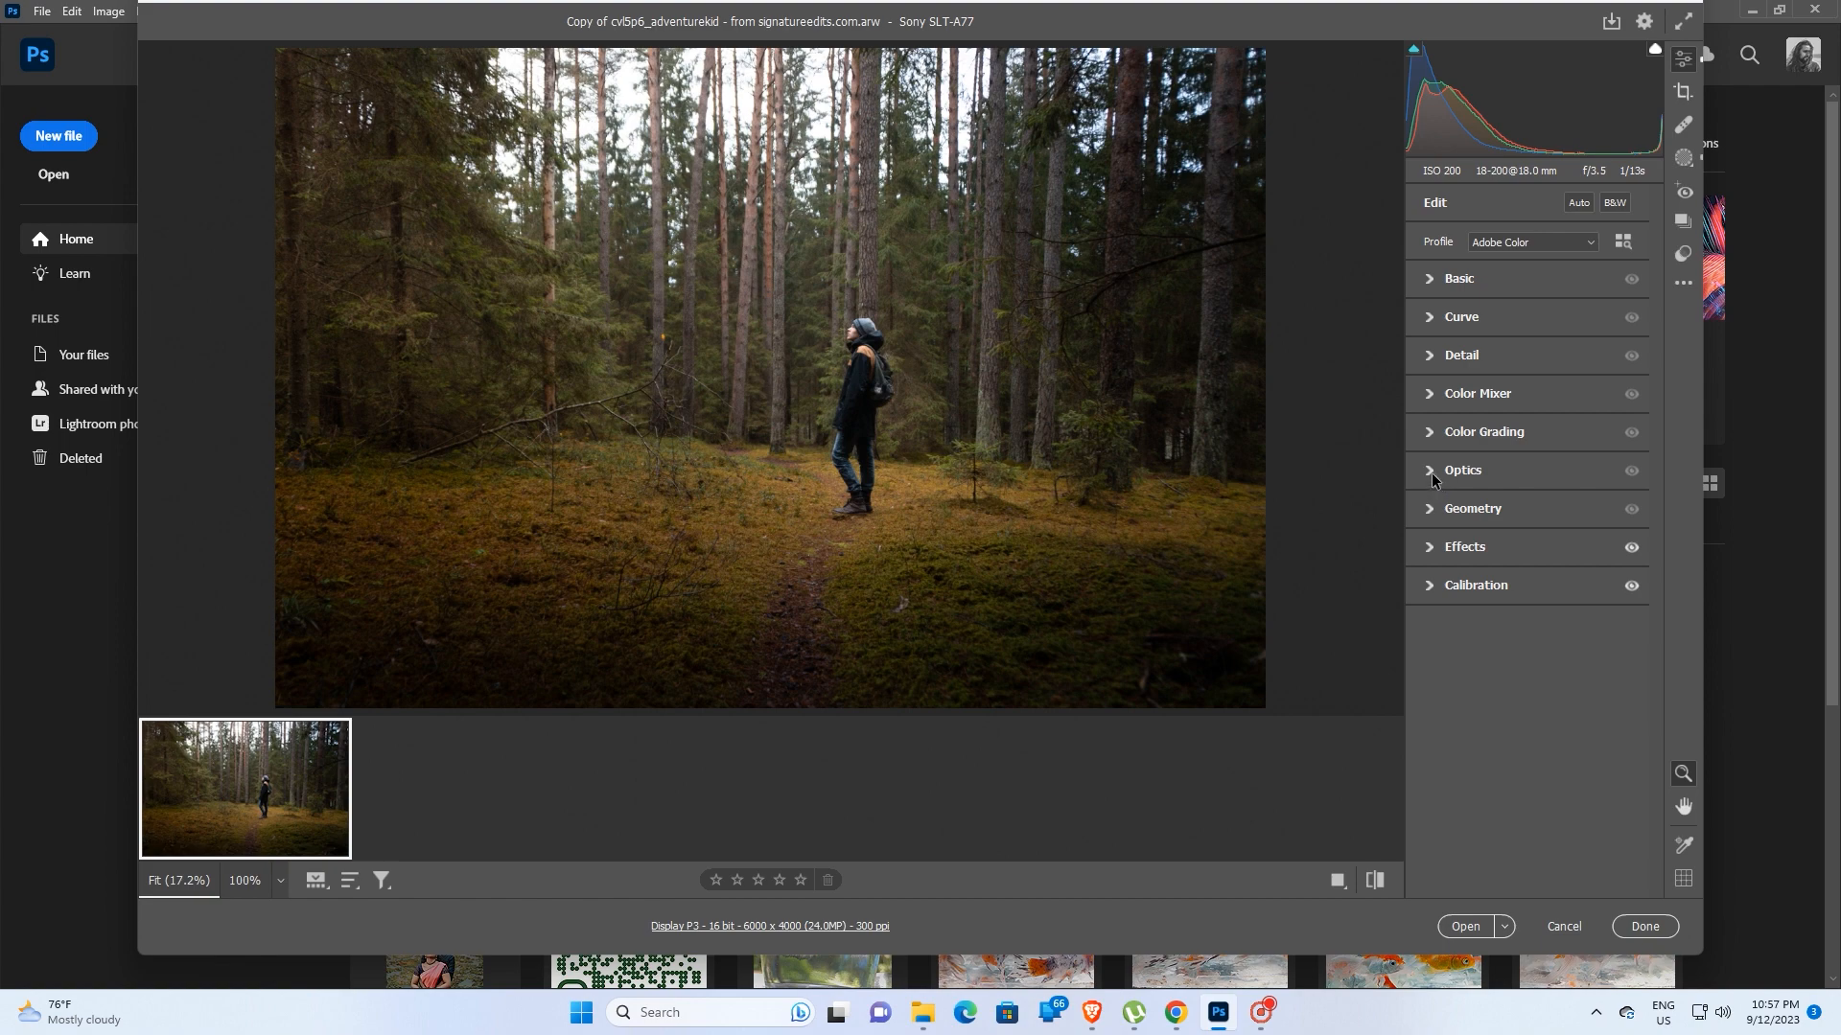
Step: Colour-grade the photo by nudging the highlights slightly toward orange and the shadows slightly toward blue
left_click(1429, 433)
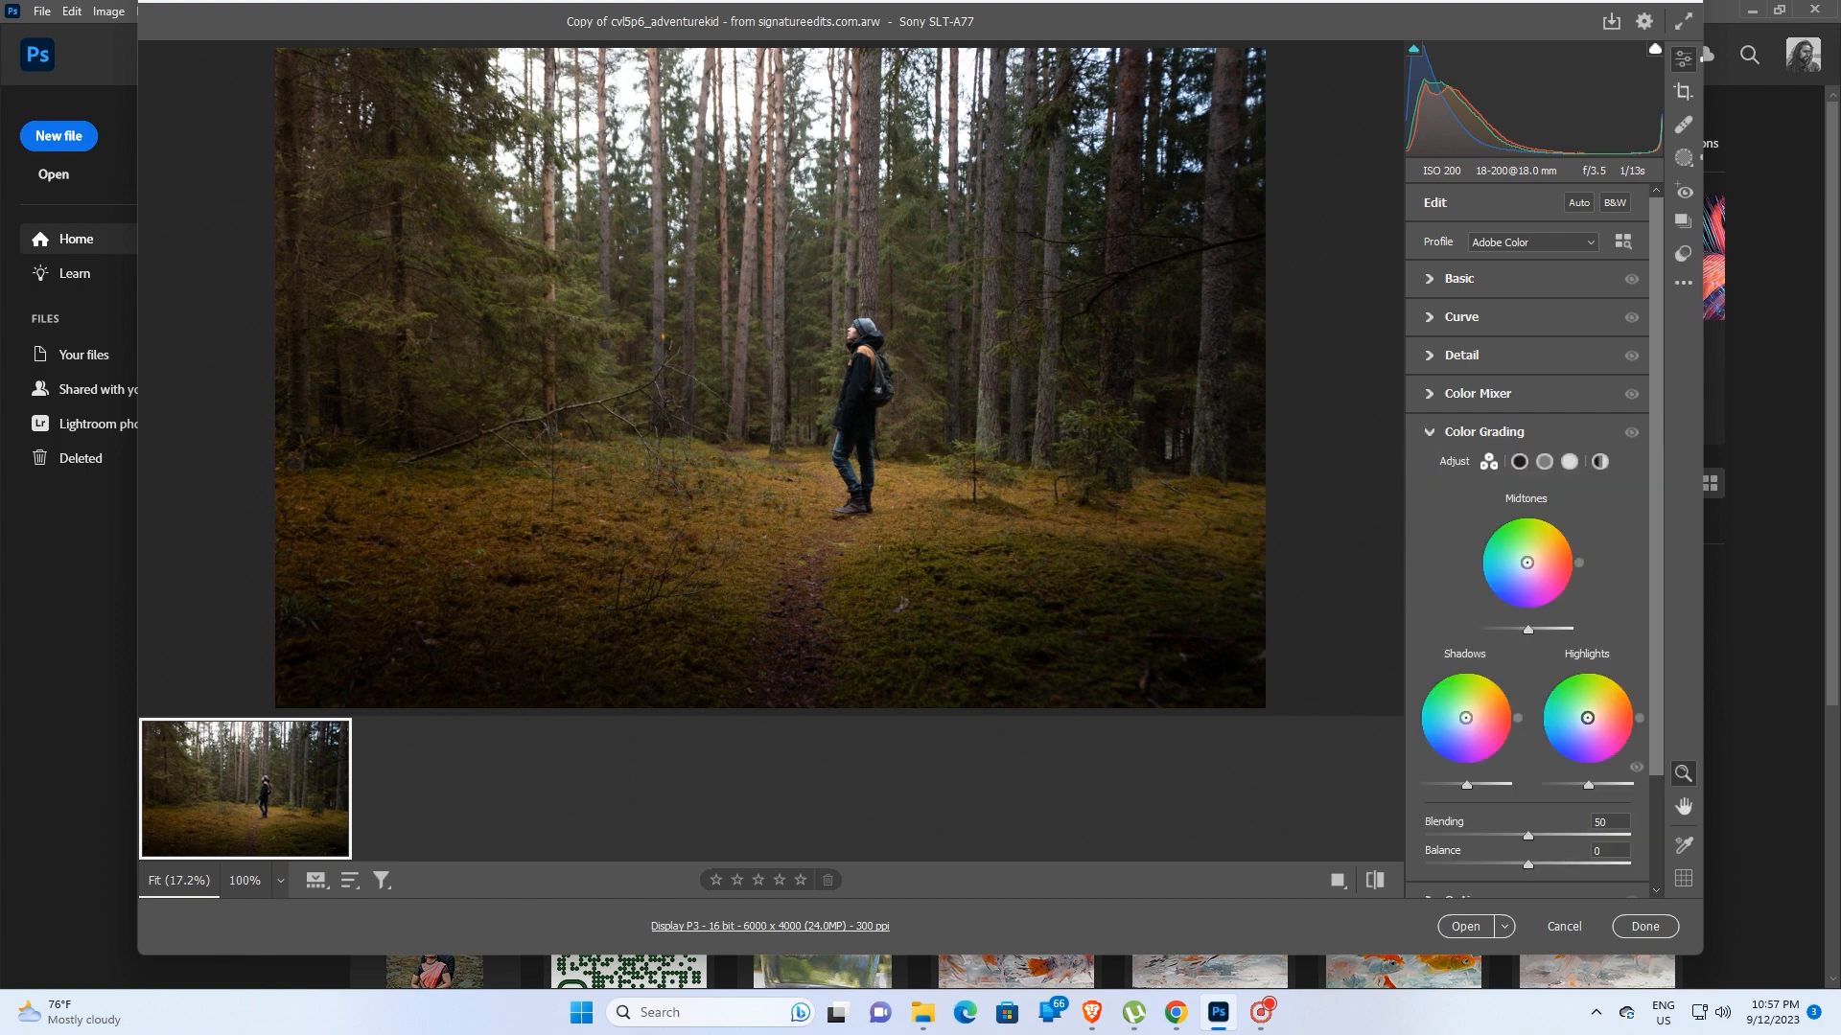
left_click_drag(1590, 717, 1596, 715)
left_click_drag(1596, 715, 1594, 714)
left_click_drag(1465, 718, 1465, 719)
left_click(1435, 433)
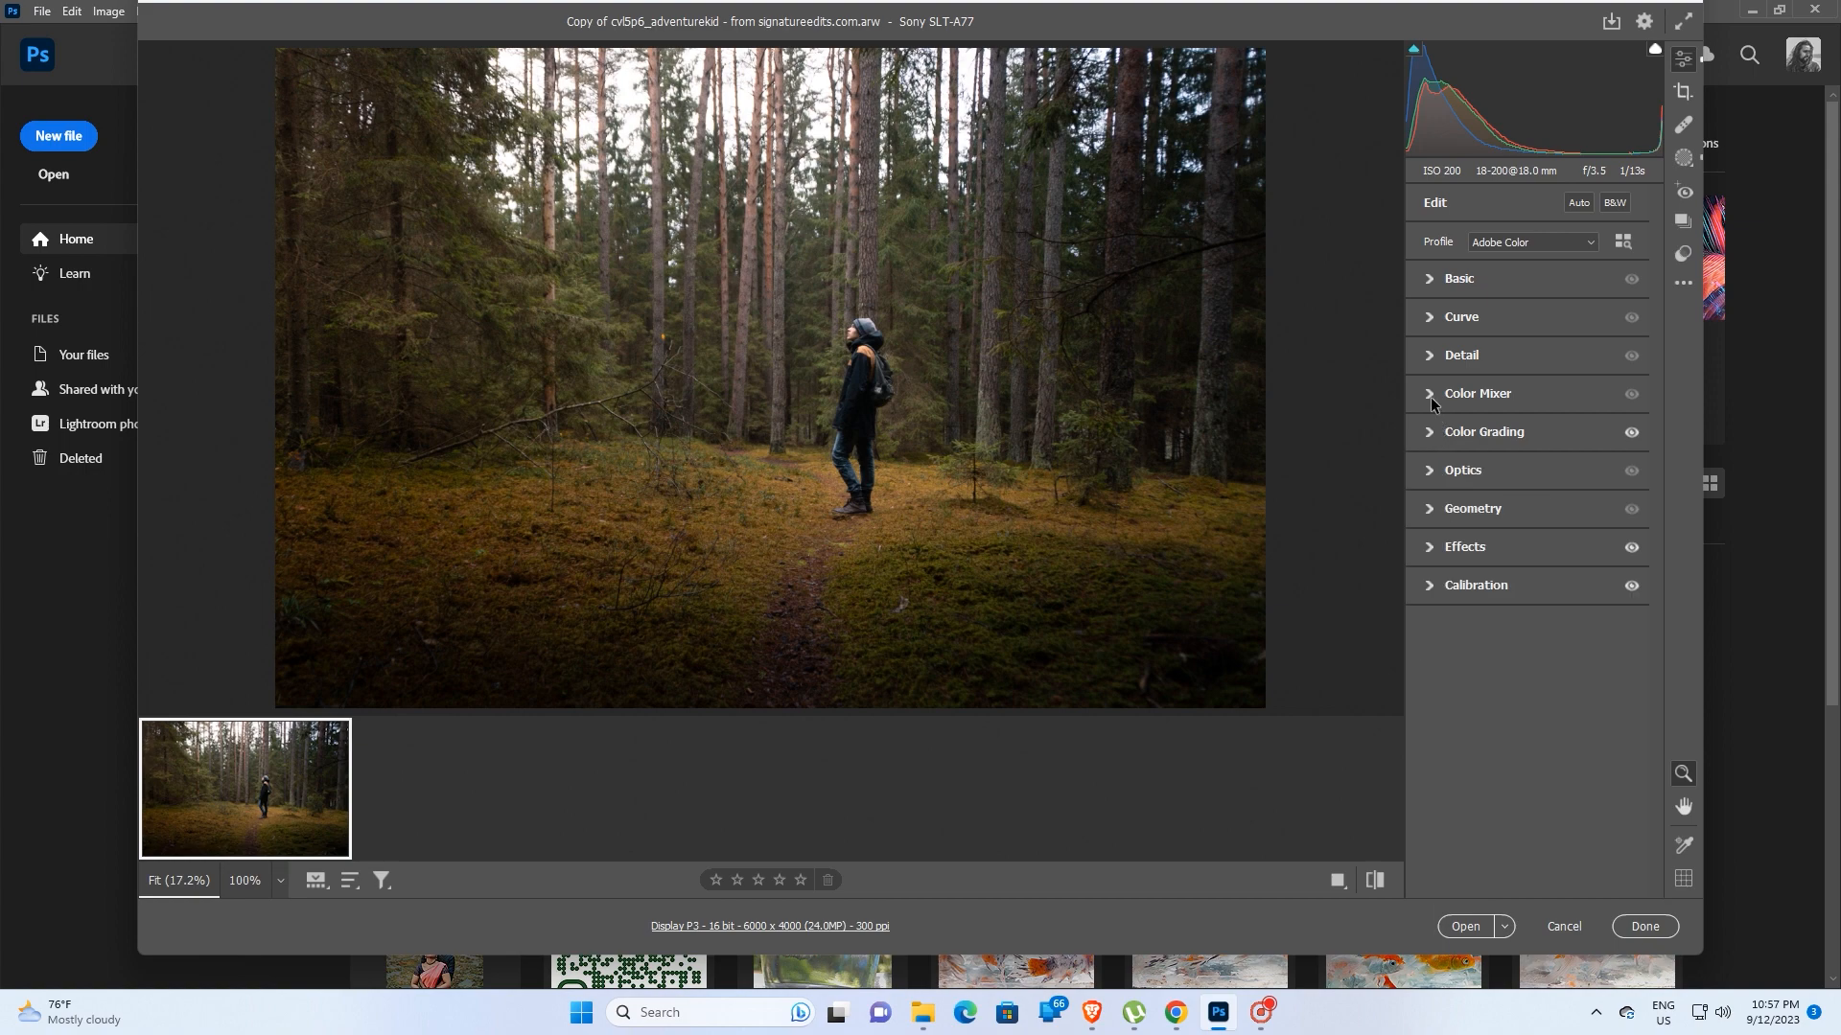
Step: In the HSL colour mixer, set the hue of the greens to -30
left_click(1432, 397)
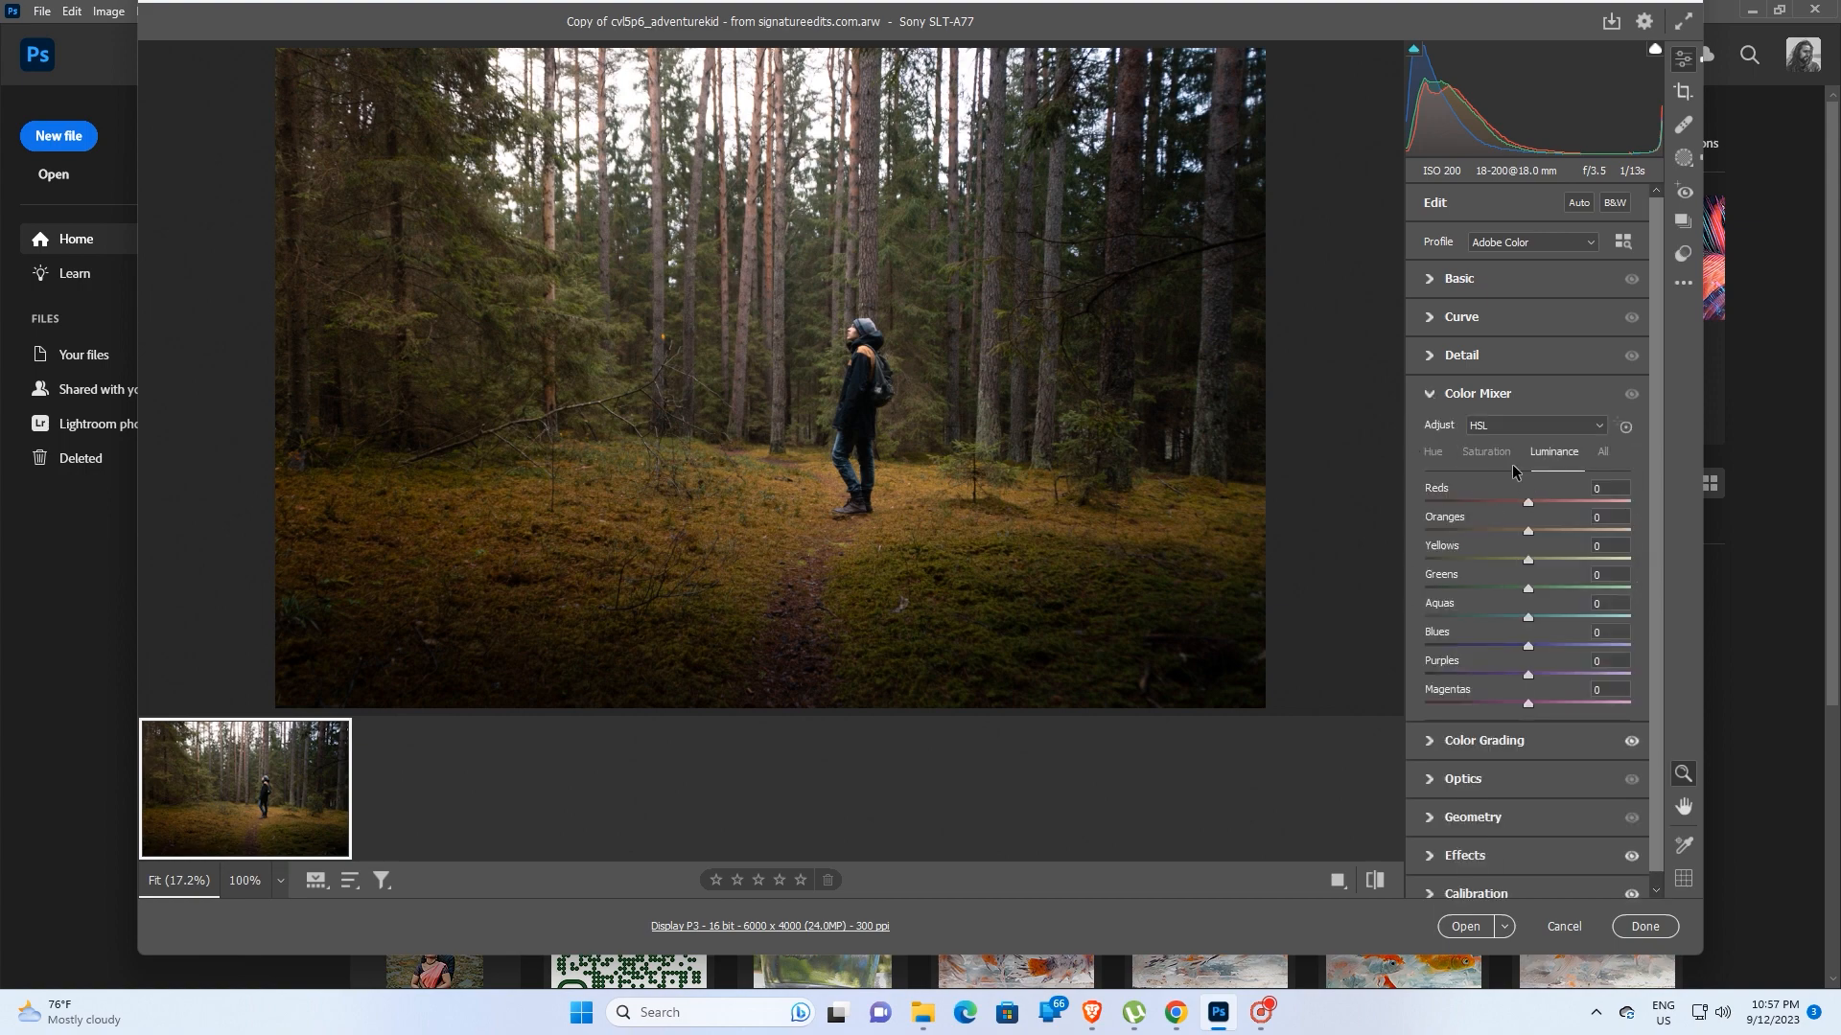
left_click(1501, 455)
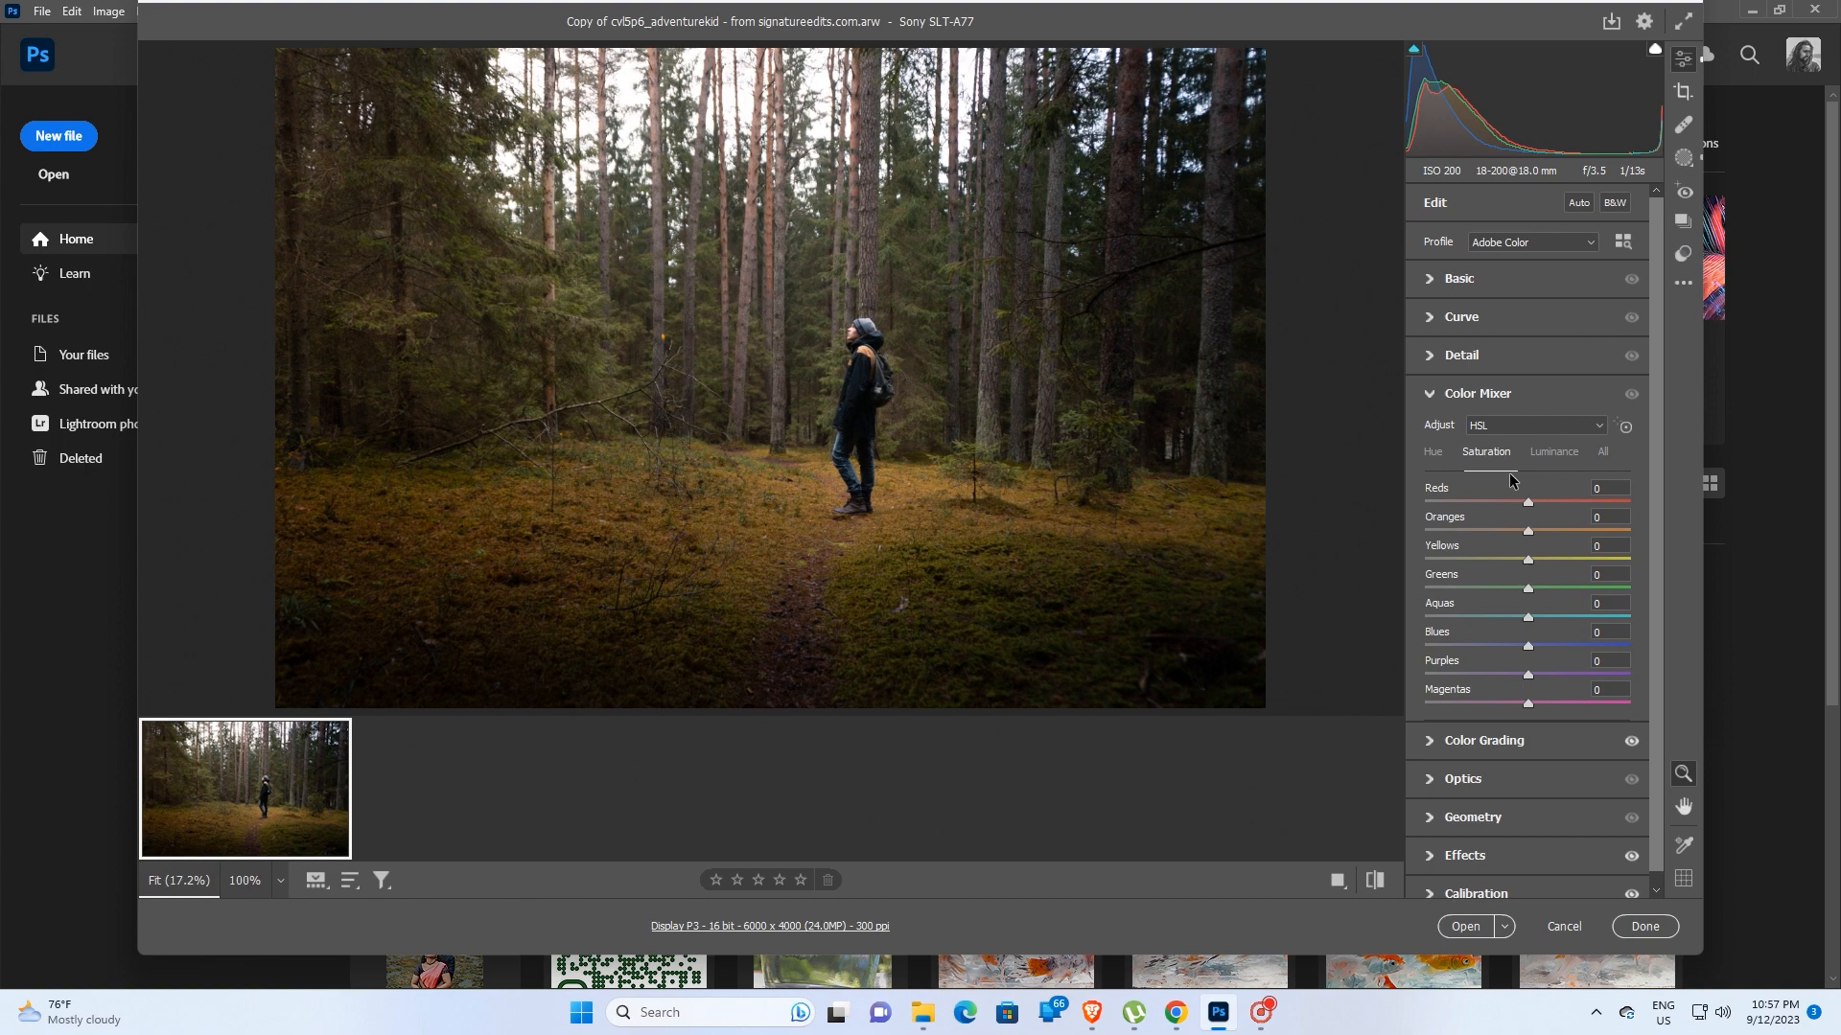
left_click(1547, 451)
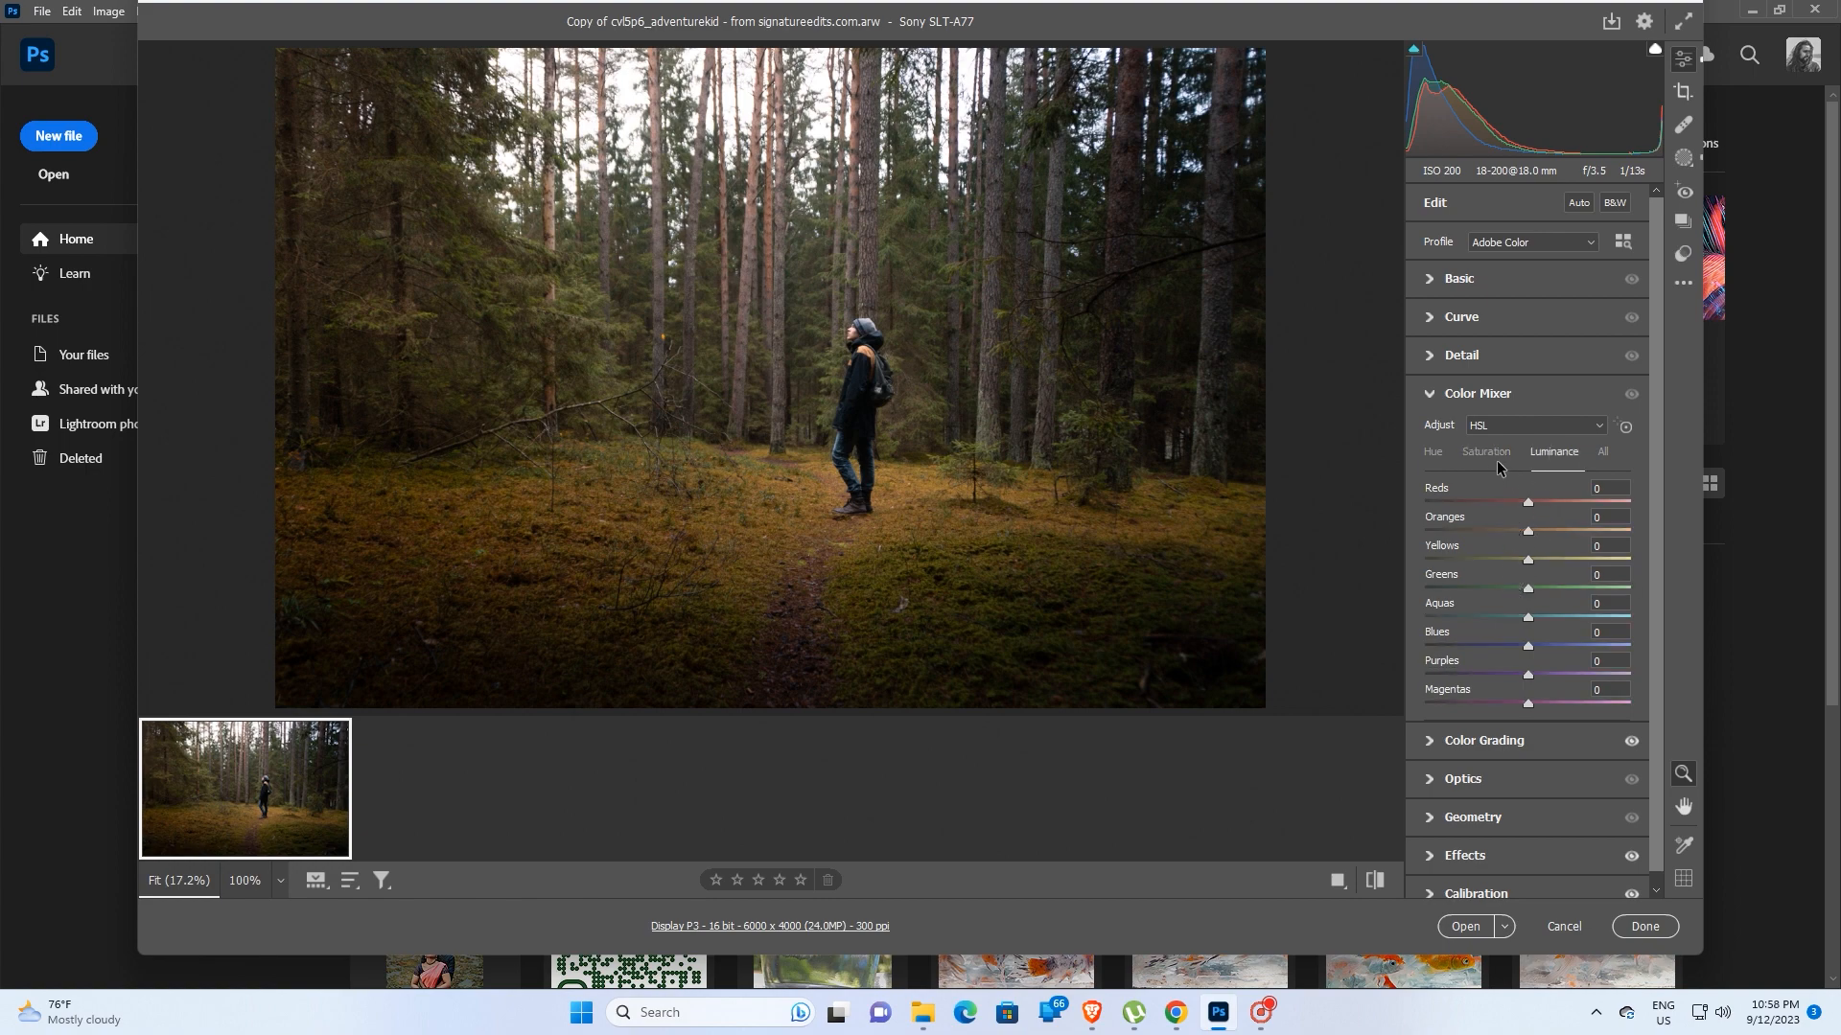
left_click(1434, 452)
left_click_drag(1516, 587, 1512, 591)
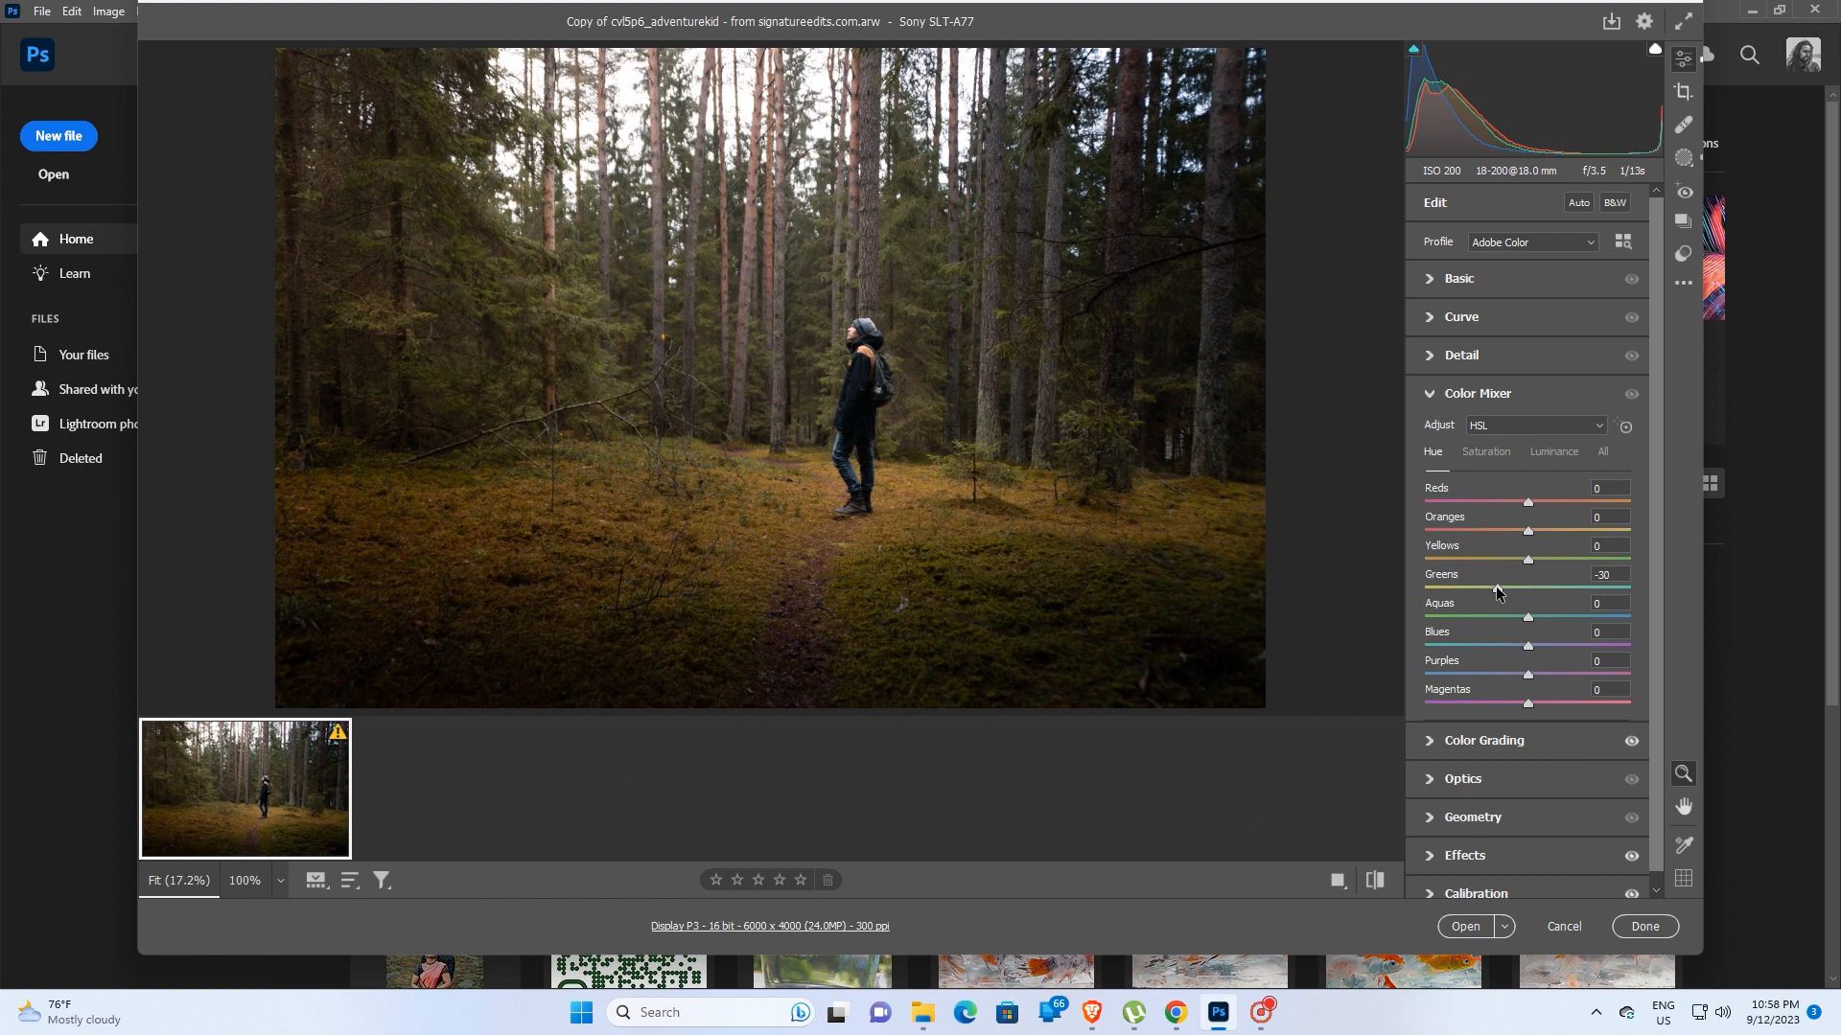
left_click(1427, 395)
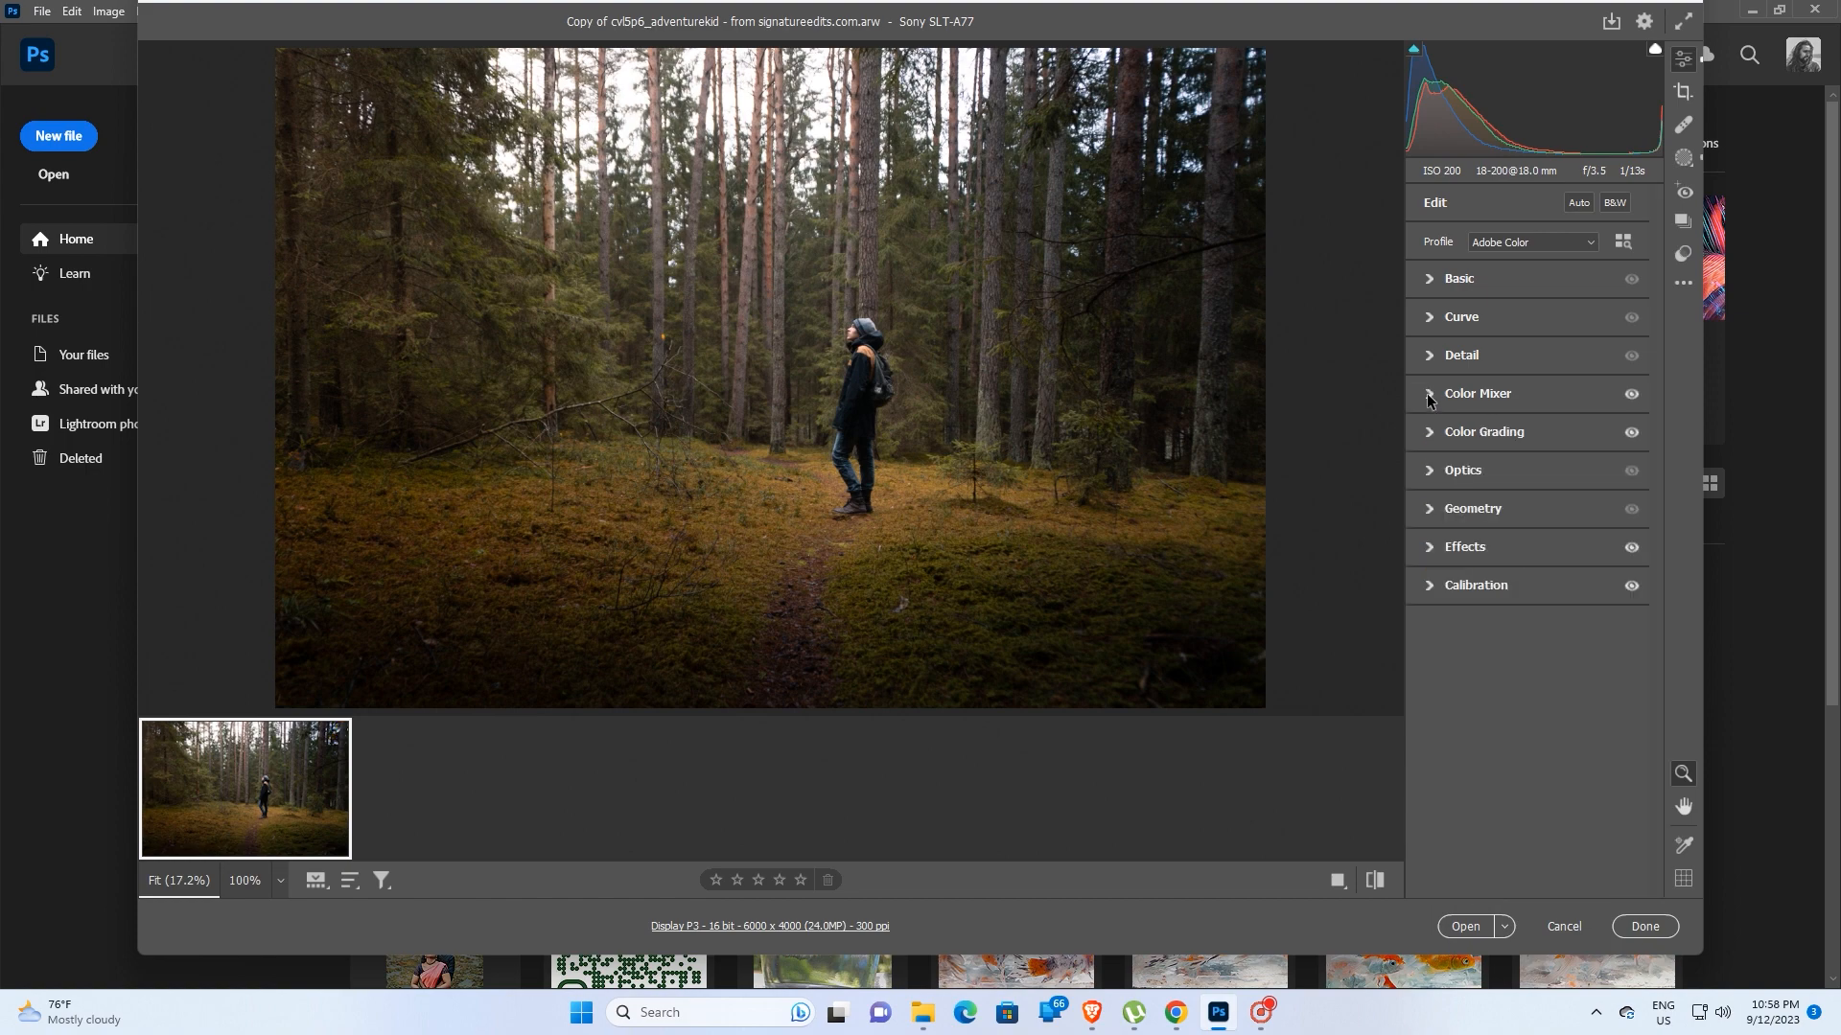
Step: Set the photo's sharpening to 61 and weaken its vignetting to -2
left_click(1430, 357)
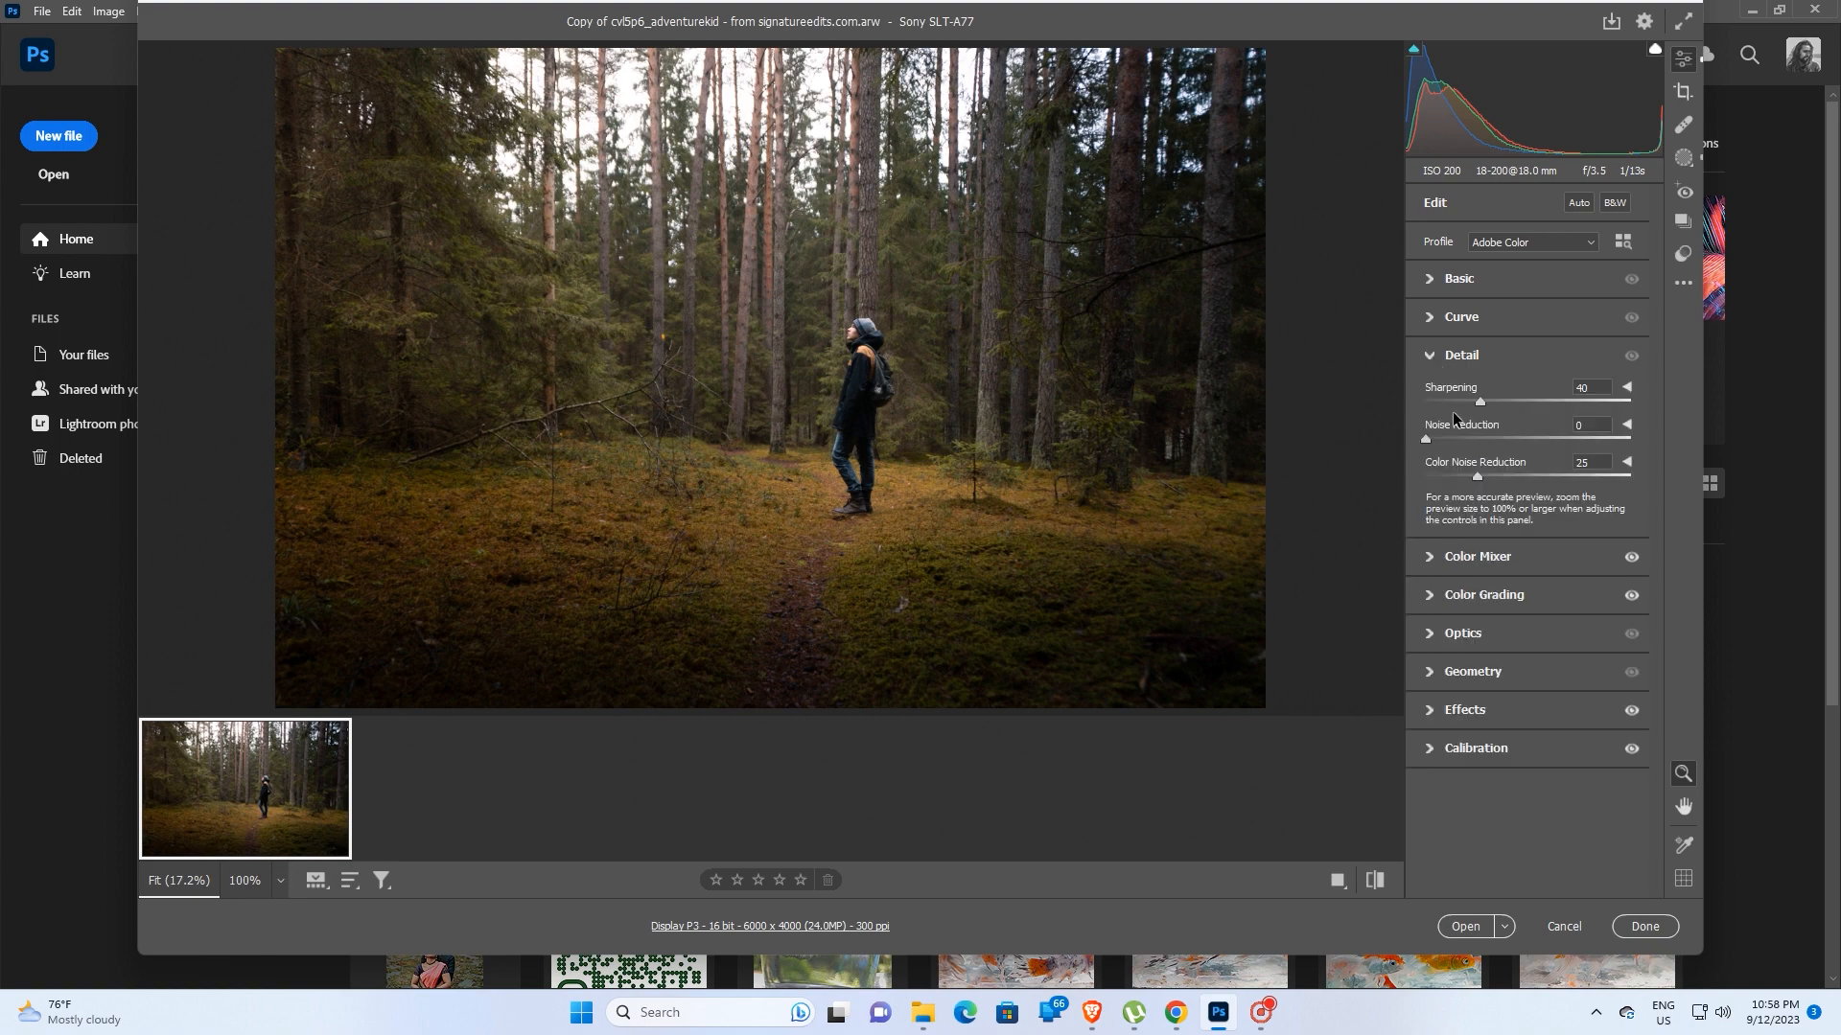
left_click_drag(1480, 399, 1505, 403)
left_click(1430, 711)
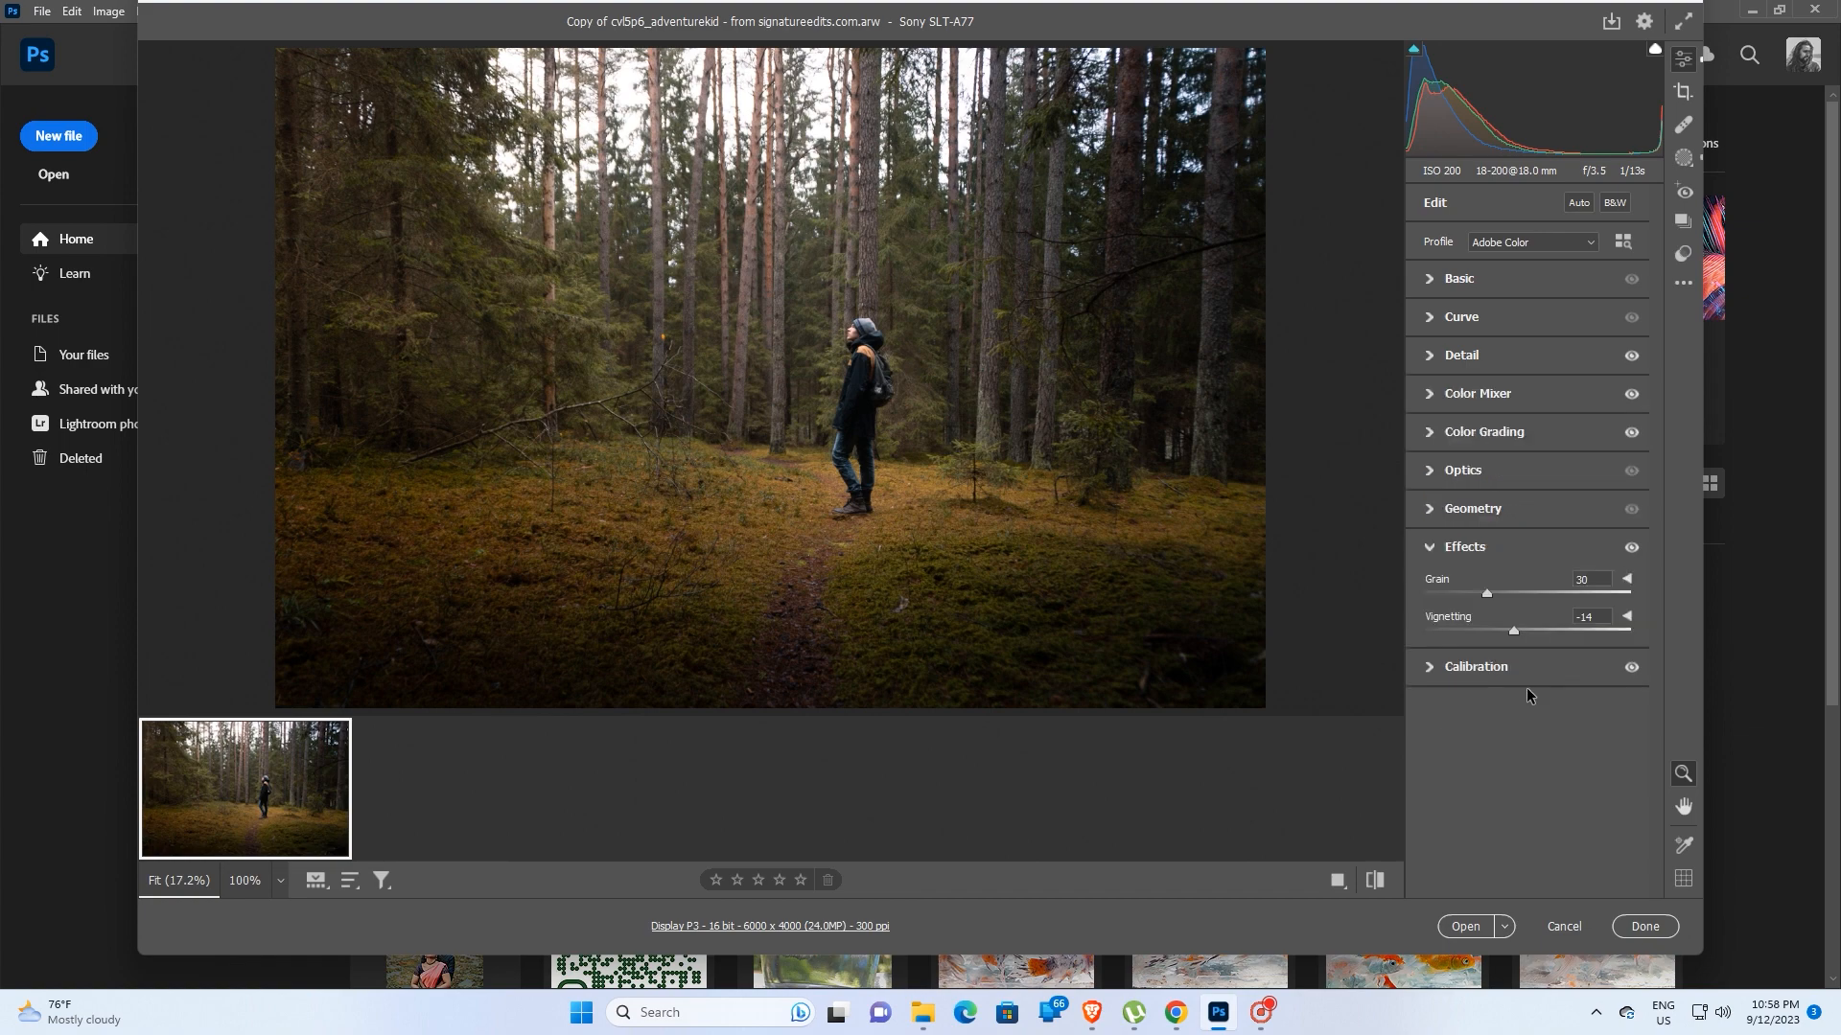
left_click_drag(1504, 629, 1524, 627)
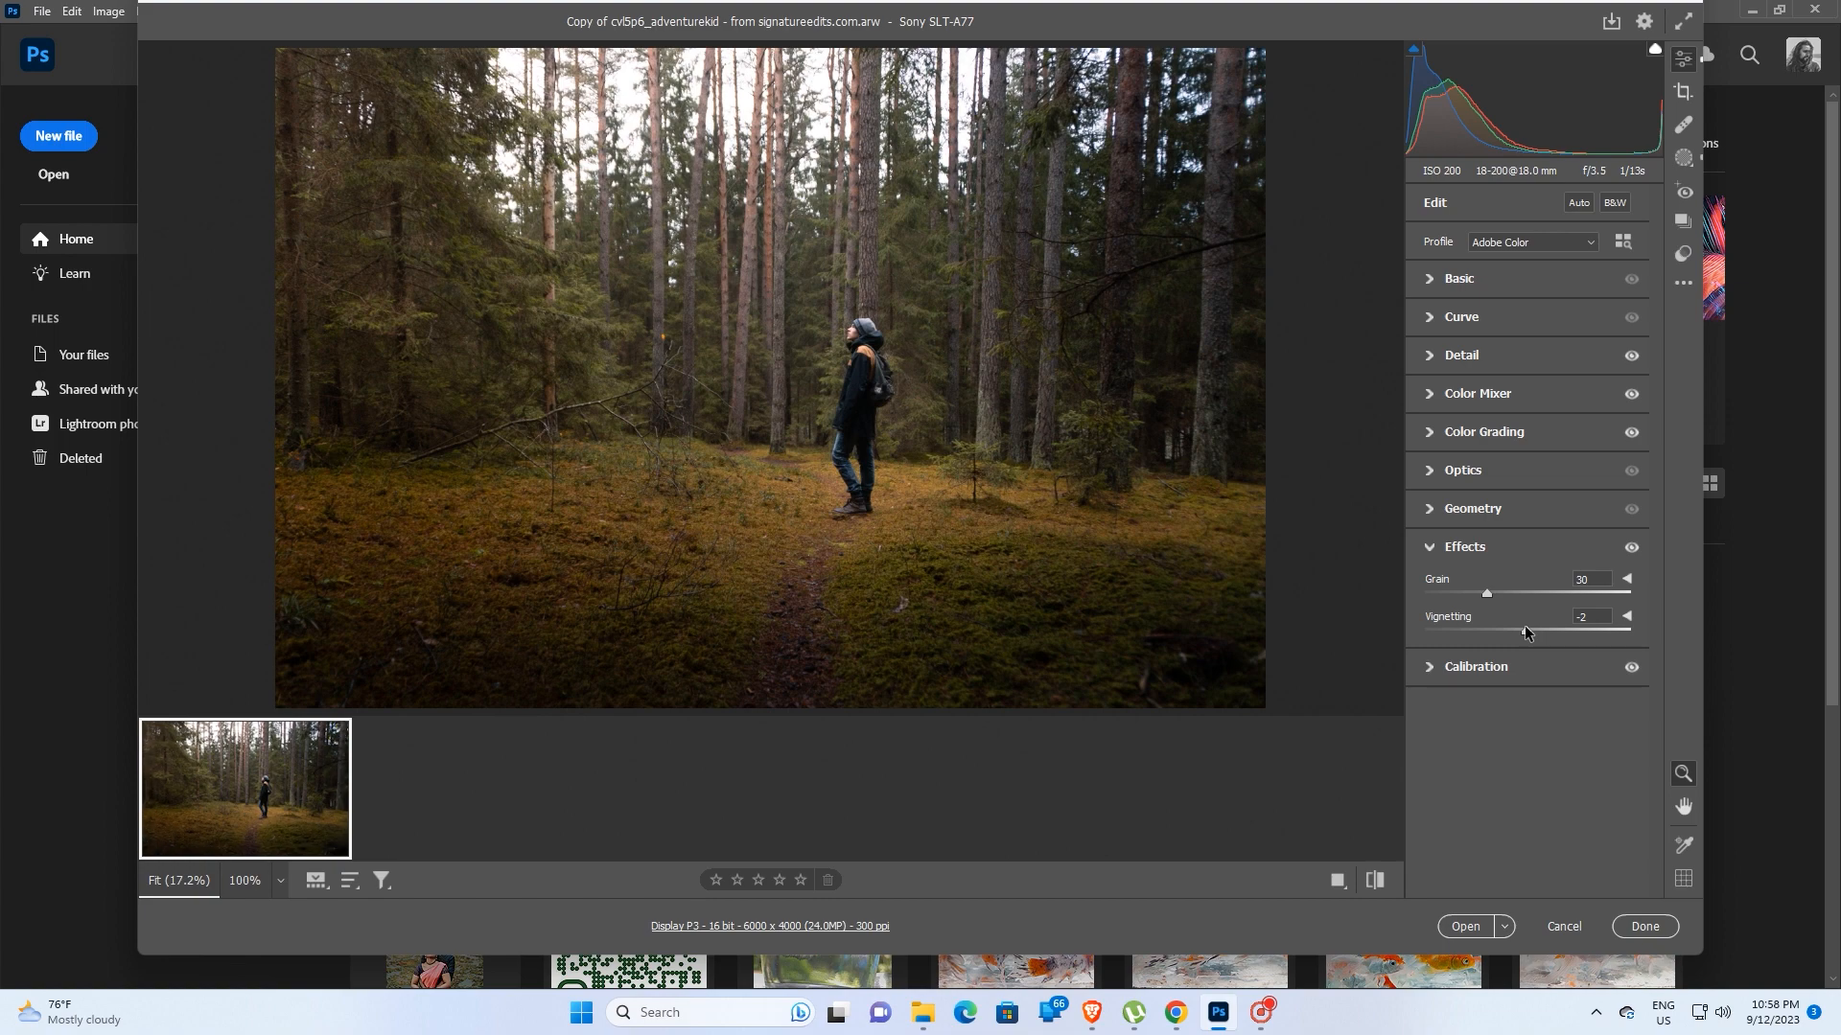
Step: Shape the point curve with points at input 187, output 202 and input 63, output 62, and raise the black point to output 14
left_click(1434, 355)
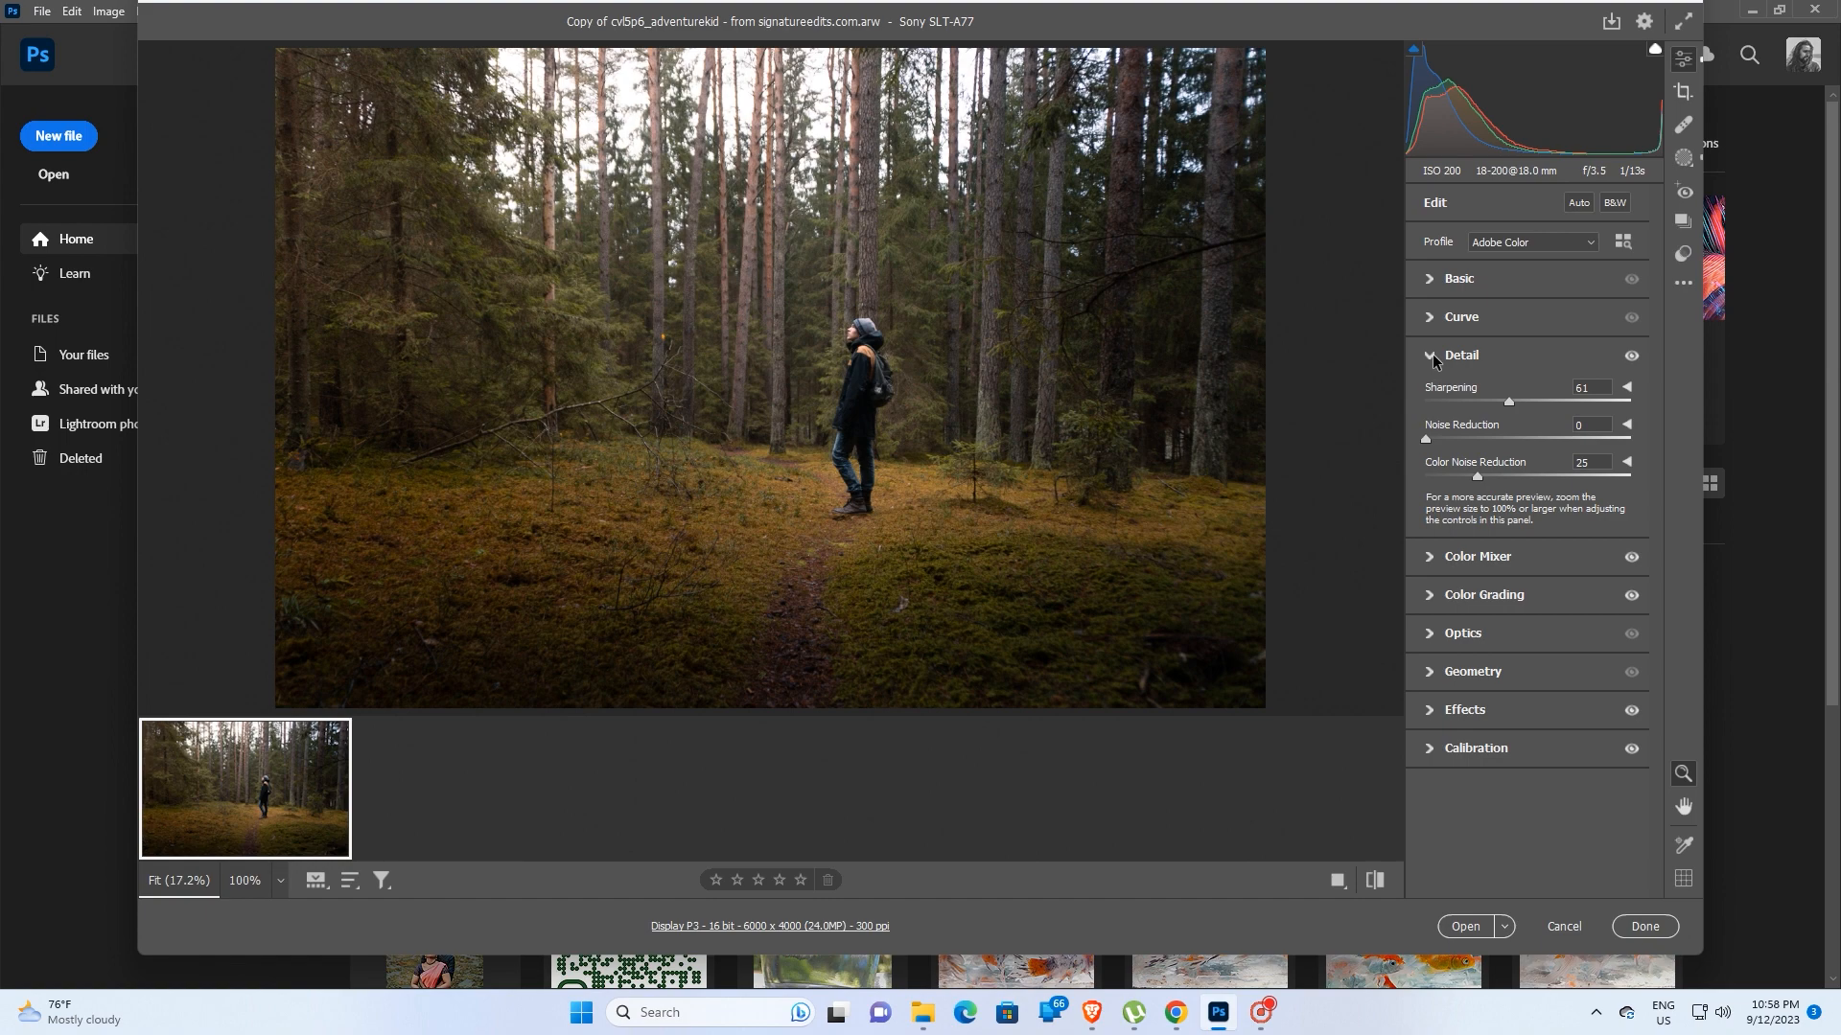
left_click(1432, 355)
left_click(1438, 316)
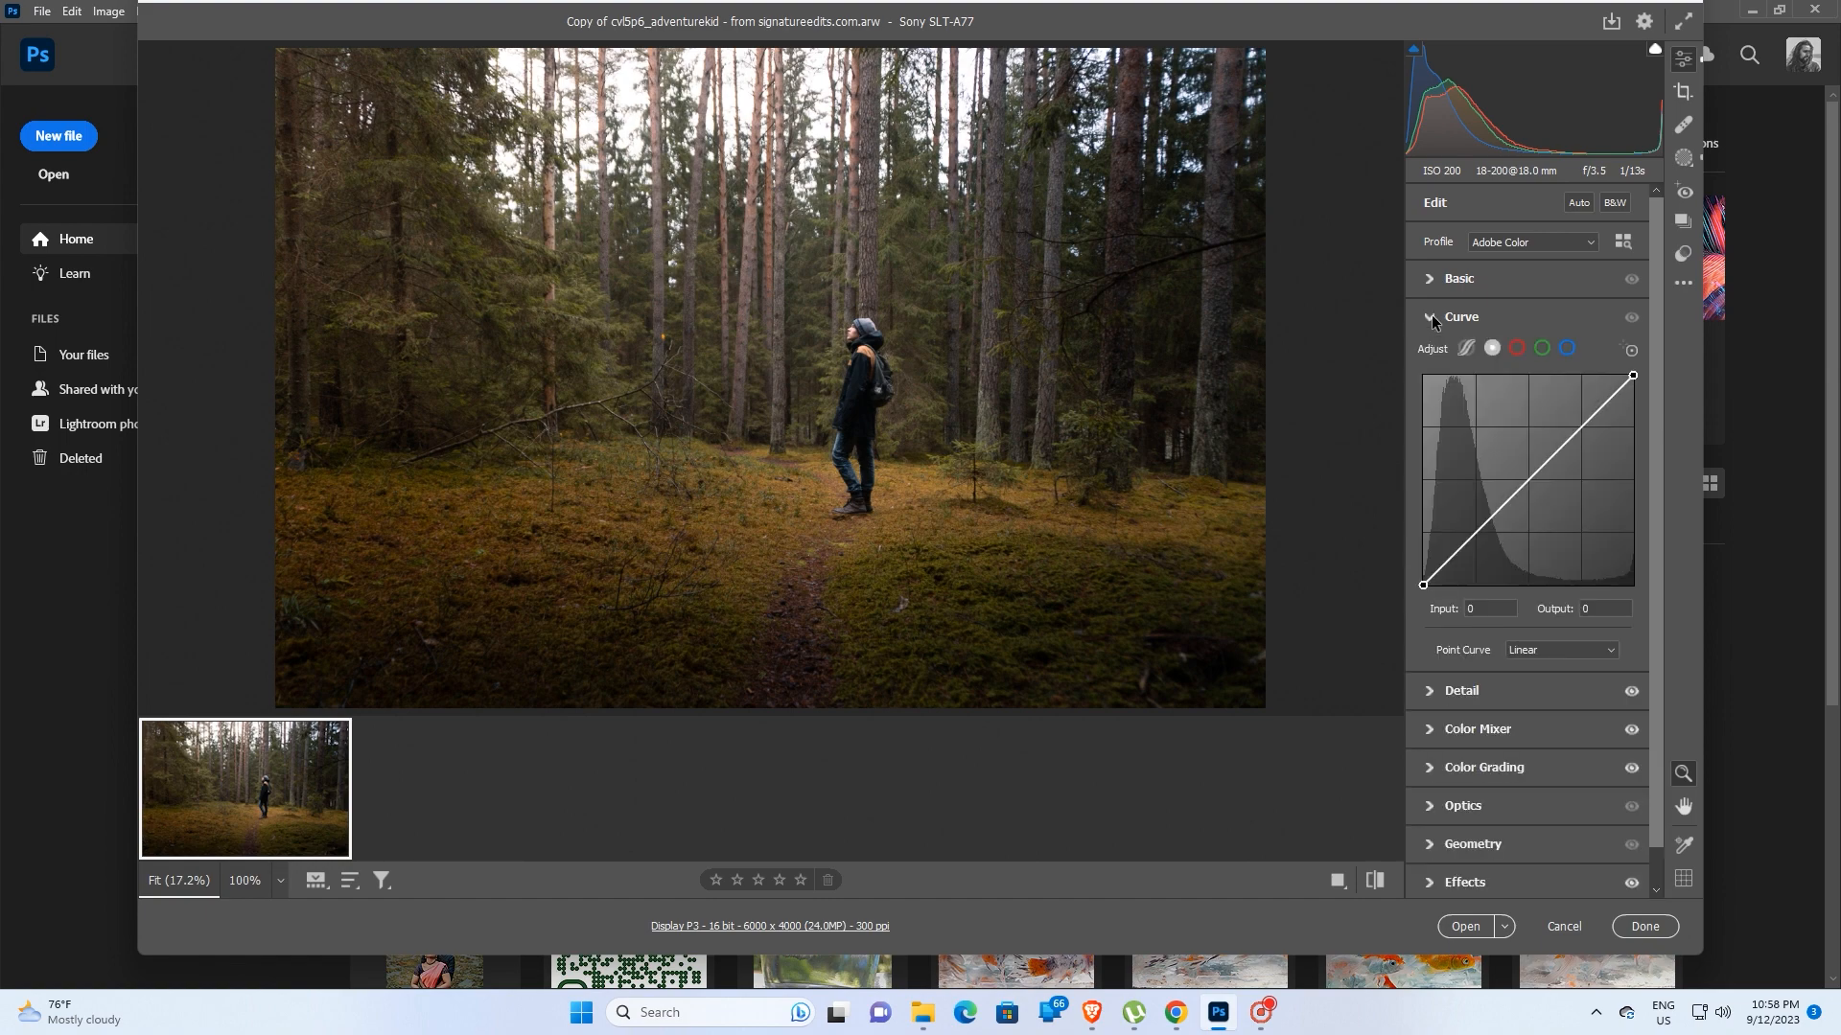
left_click(1575, 419)
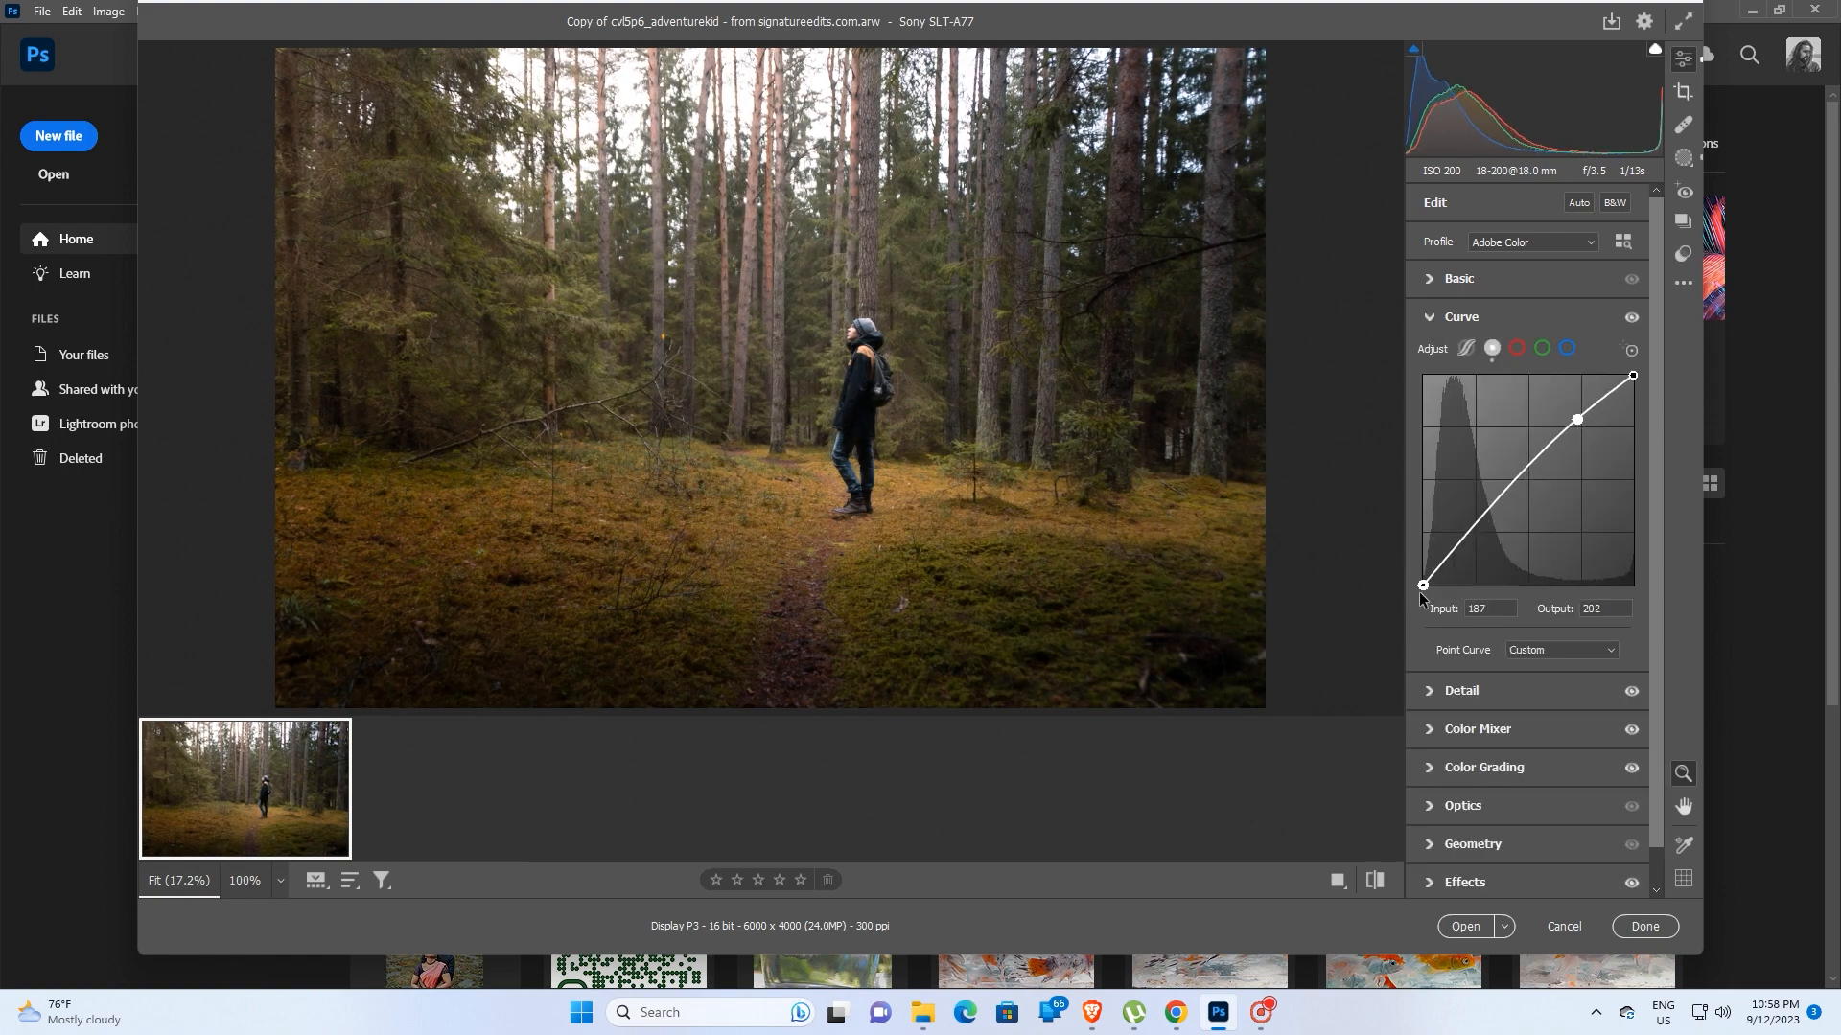
left_click(1475, 534)
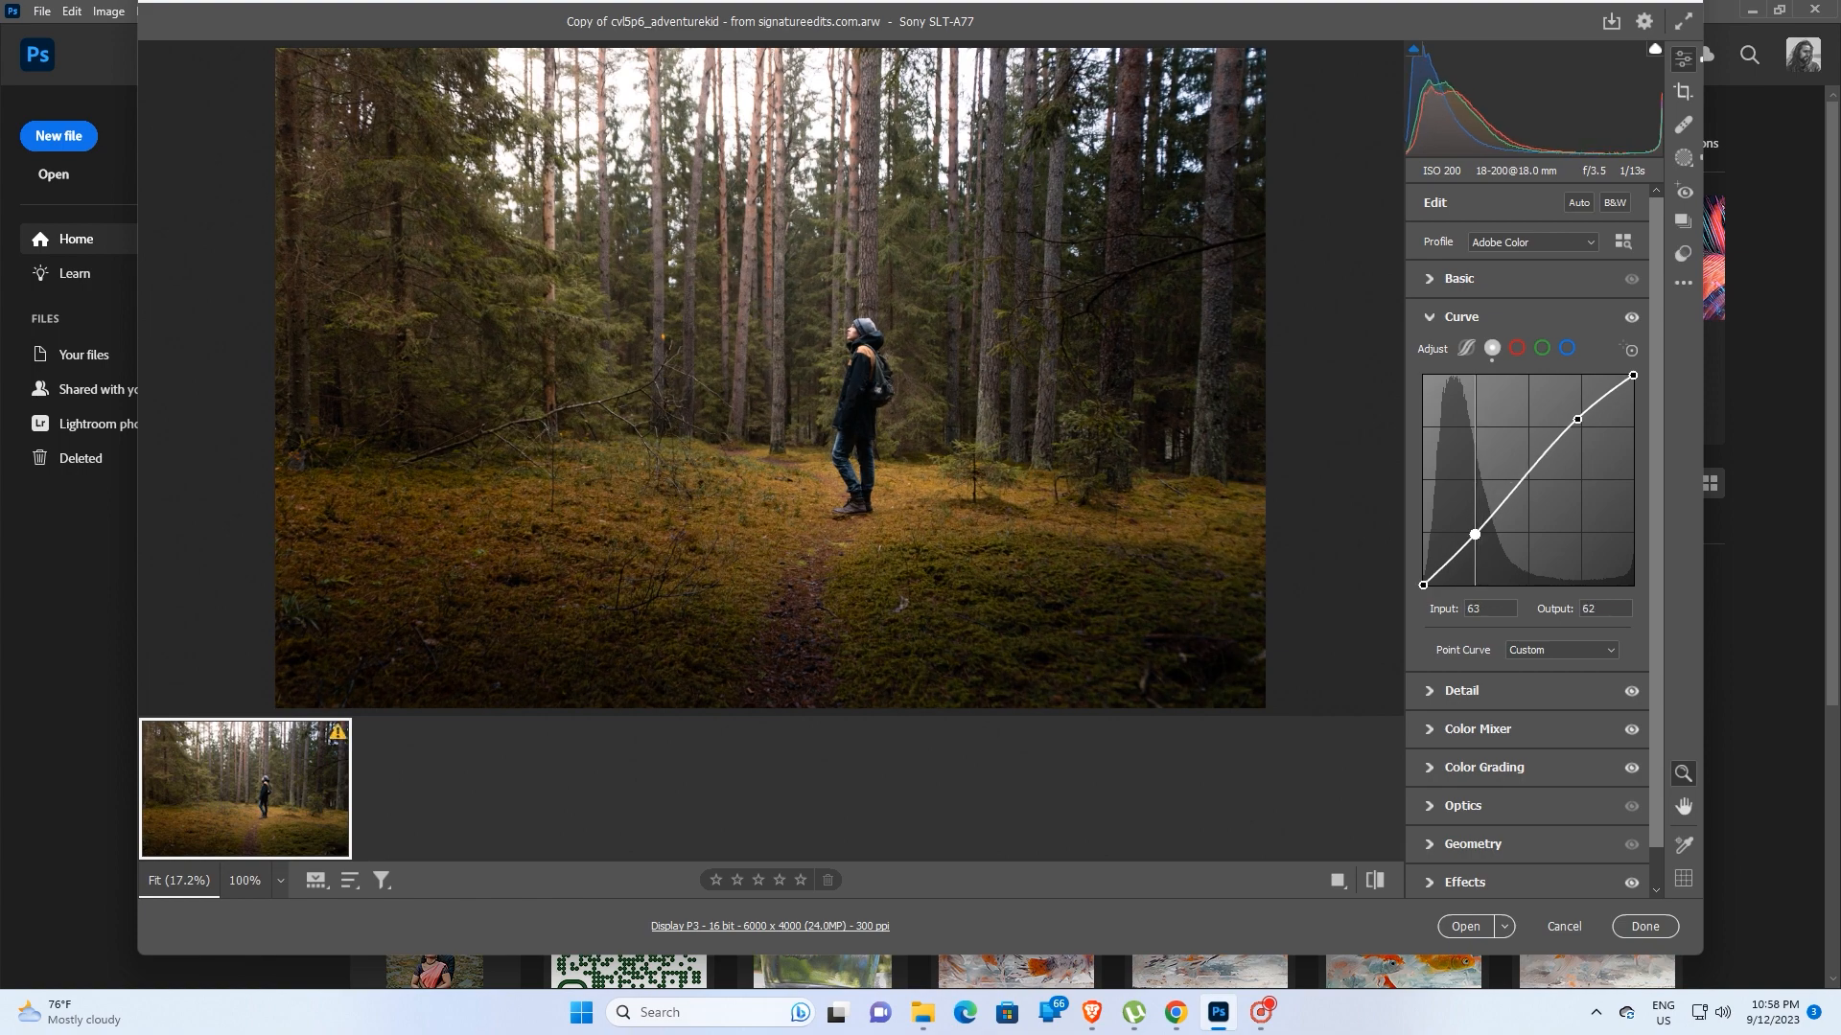
left_click_drag(1422, 585, 1423, 577)
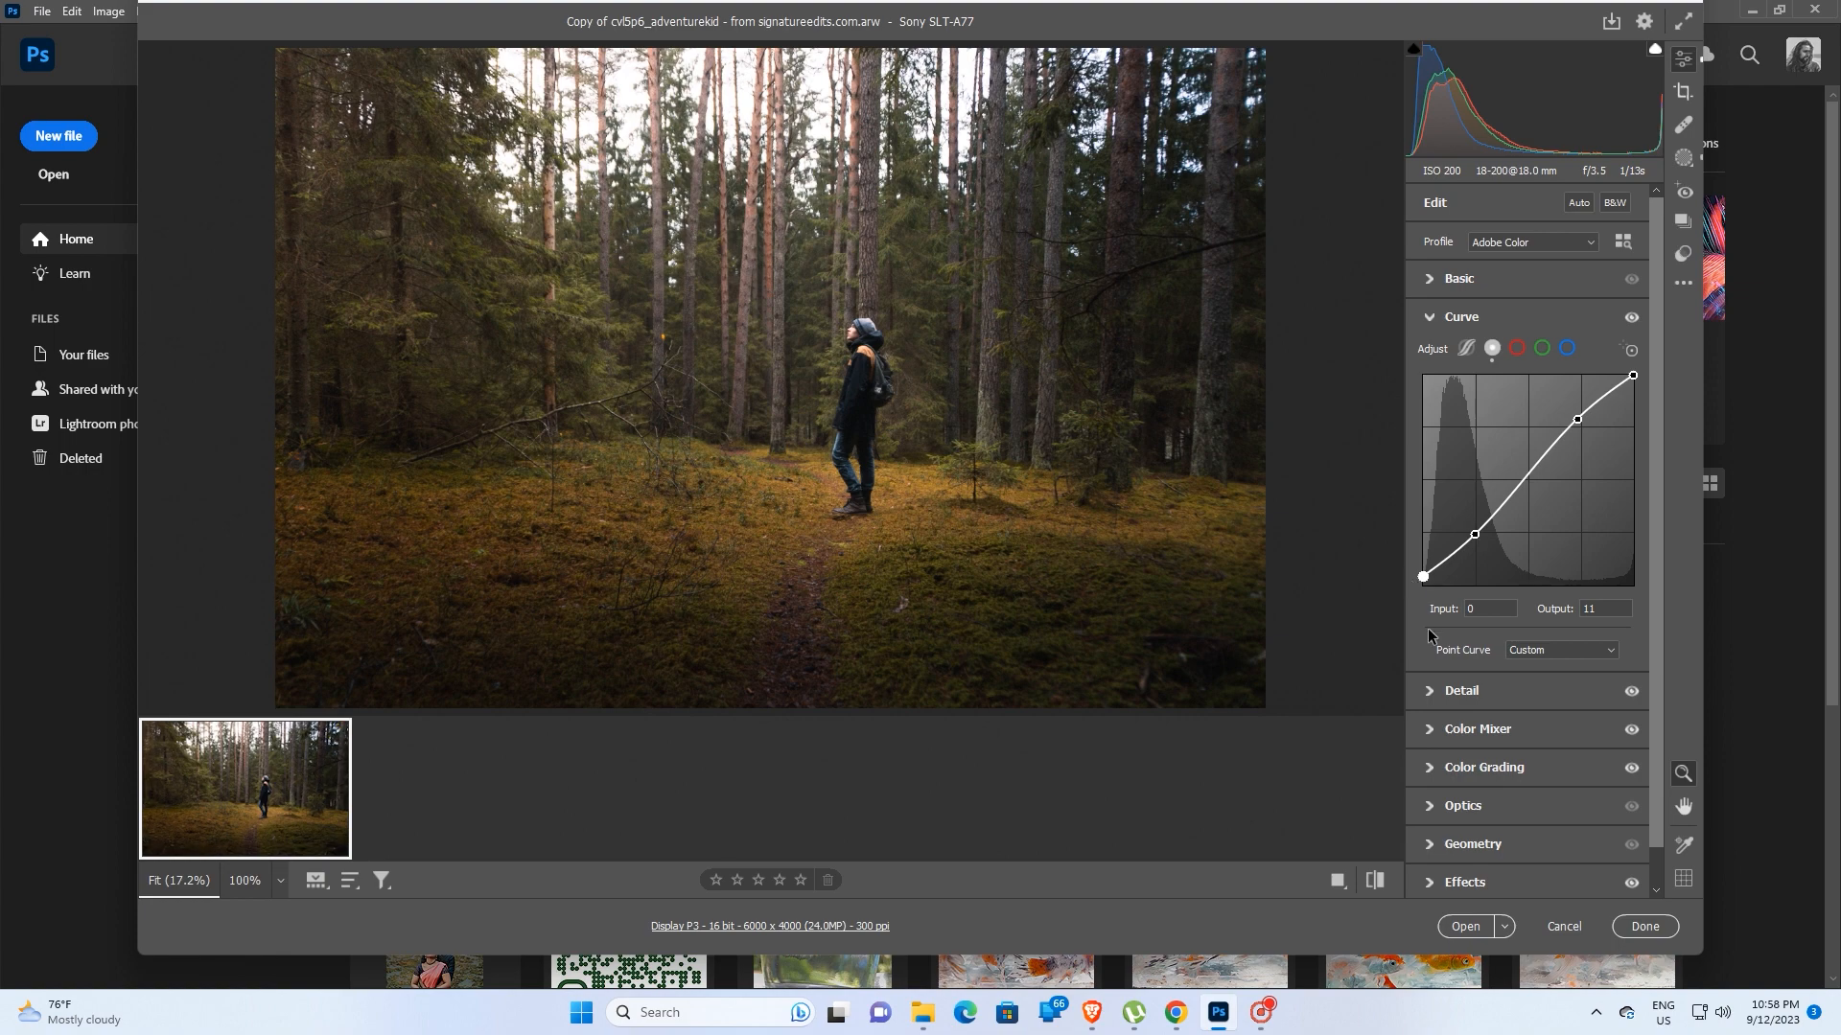
left_click_drag(1423, 576, 1423, 574)
scroll(1460, 717, "down", 1)
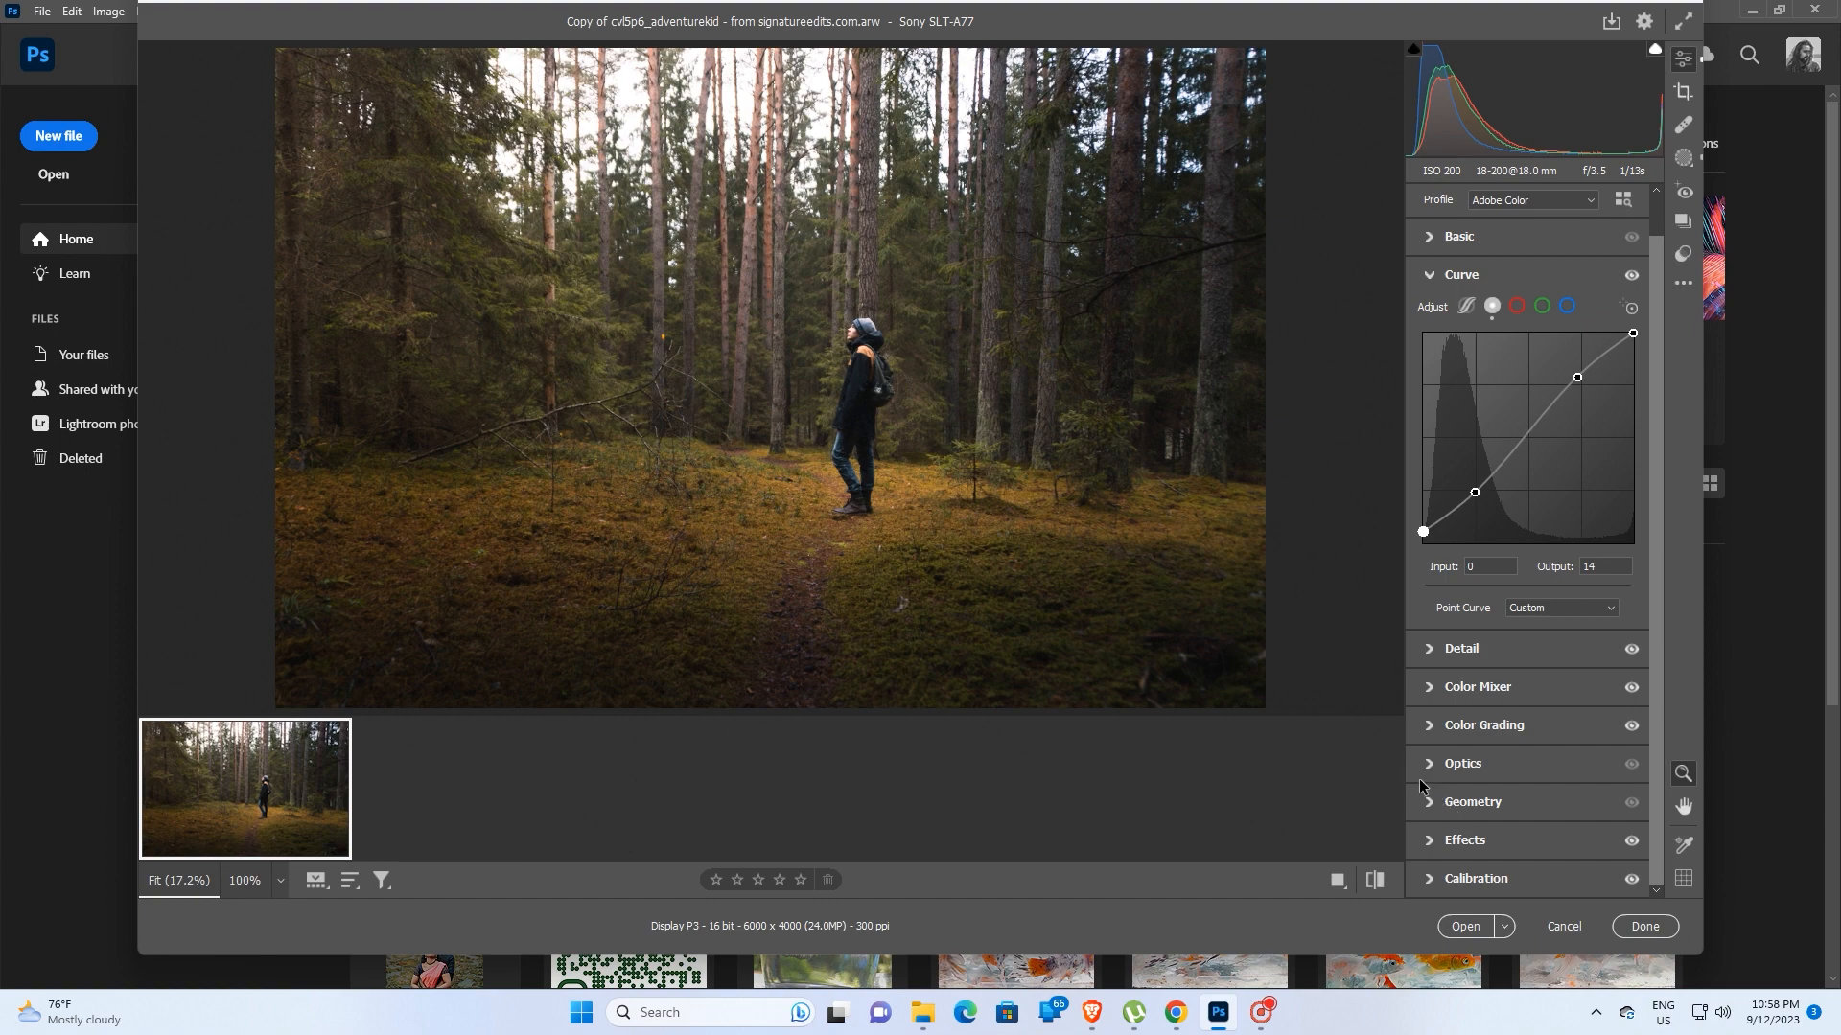
scroll(1430, 246, "up", 1)
Step: Set the photo's dehaze to -5 in the basic adjustments
left_click(1430, 246)
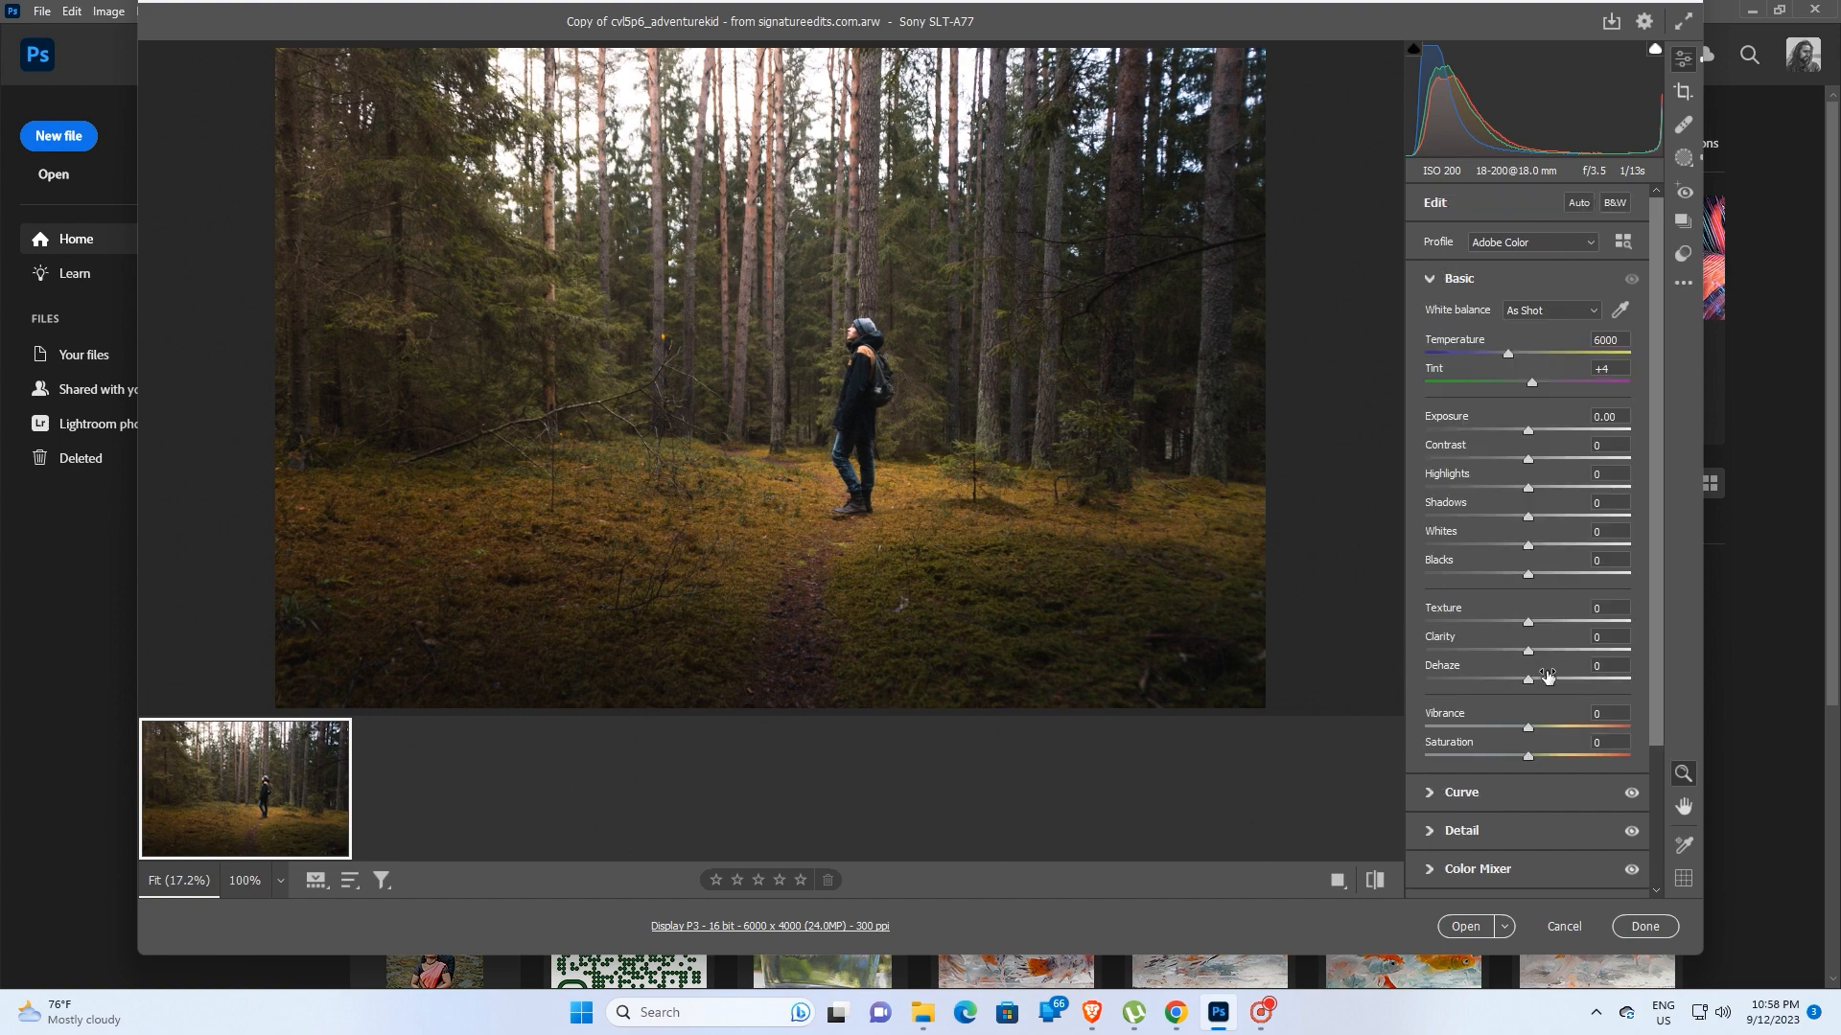
left_click_drag(1531, 686, 1523, 685)
Step: Strengthen the photo's vignetting to -26 and reduce its grain to a low amount
scroll(1524, 709, "down", 2)
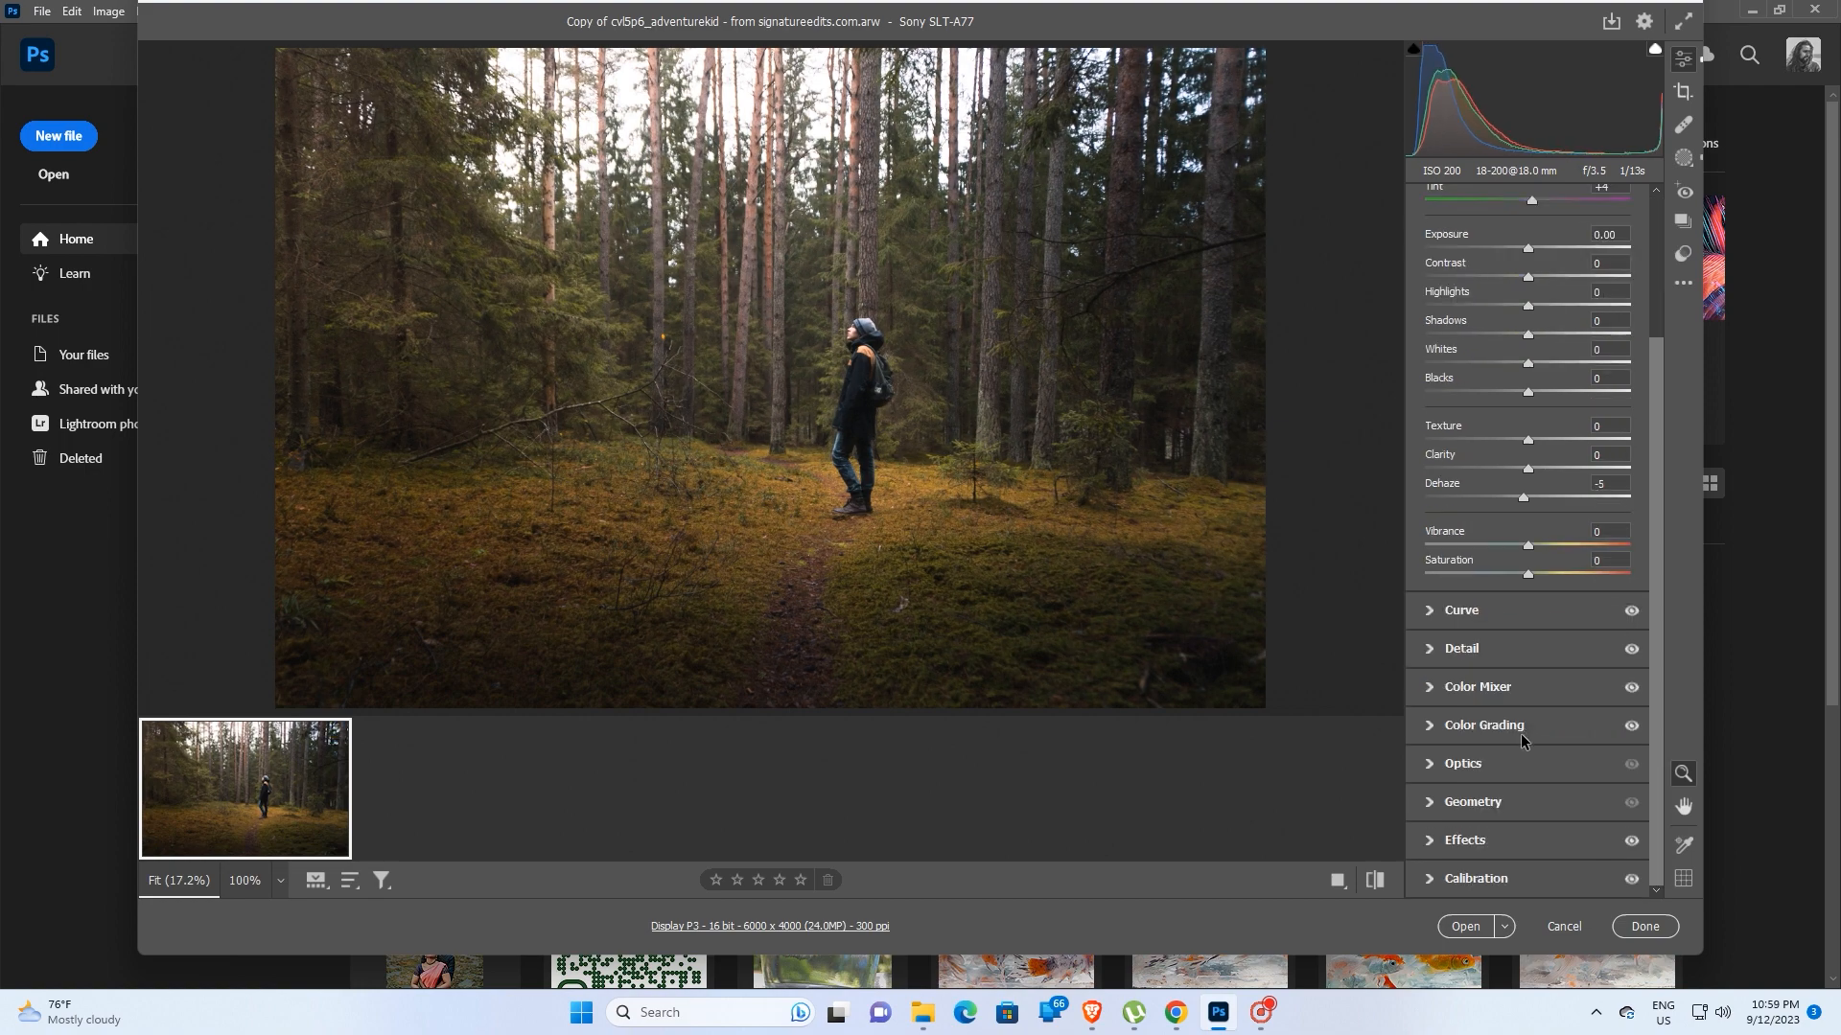
left_click(1429, 842)
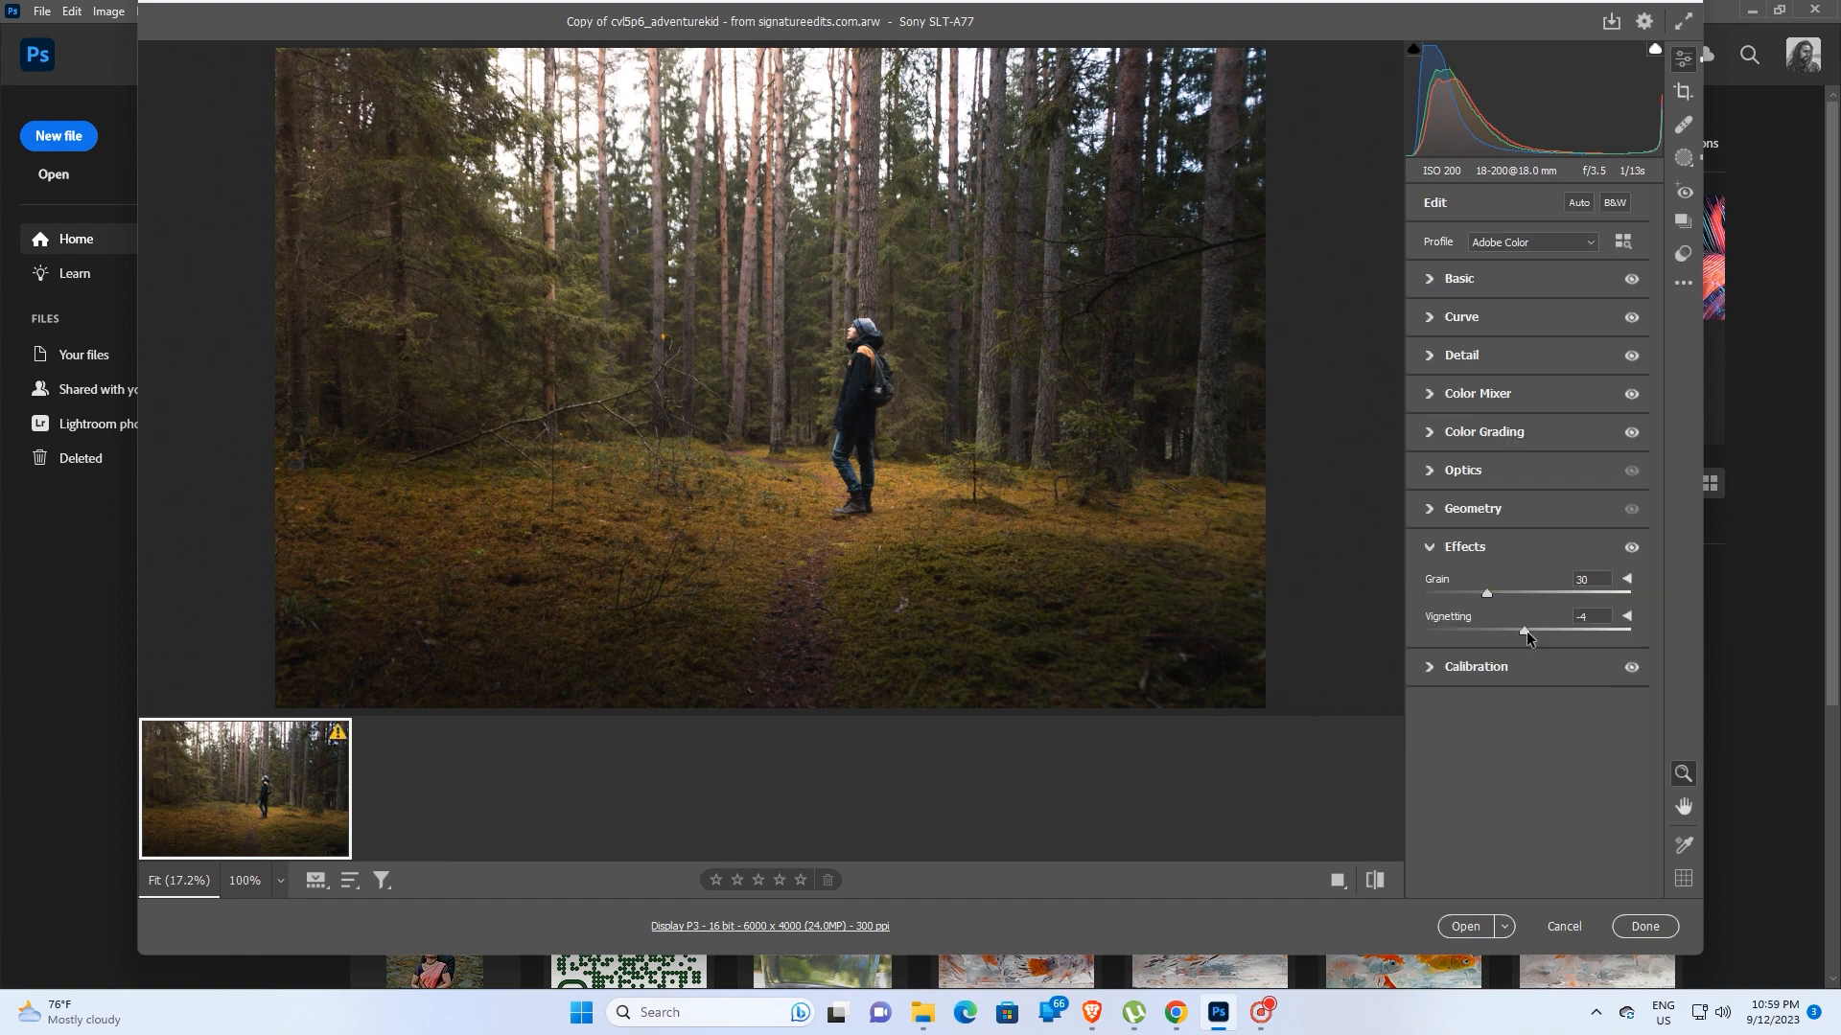
left_click_drag(1526, 631, 1503, 636)
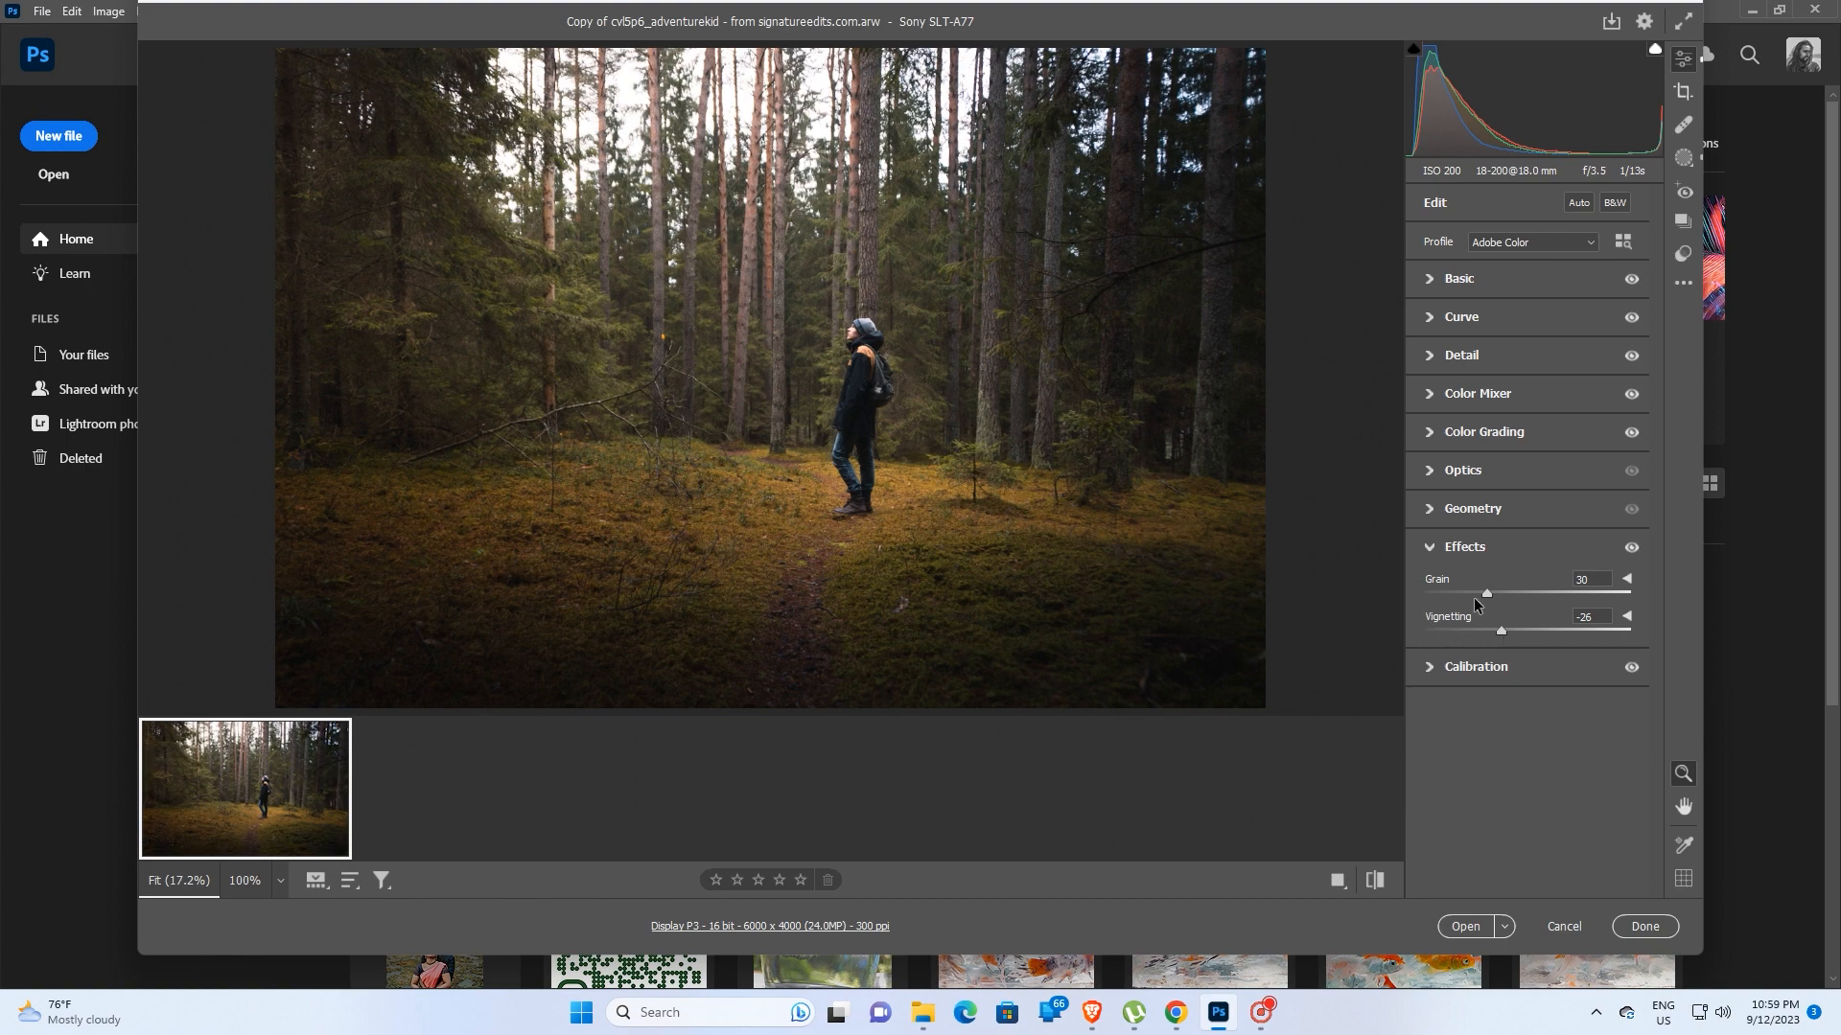
left_click_drag(1485, 594, 1441, 595)
Step: In the basic adjustments, set the highlights to +6 and the blacks to -9
left_click(1432, 318)
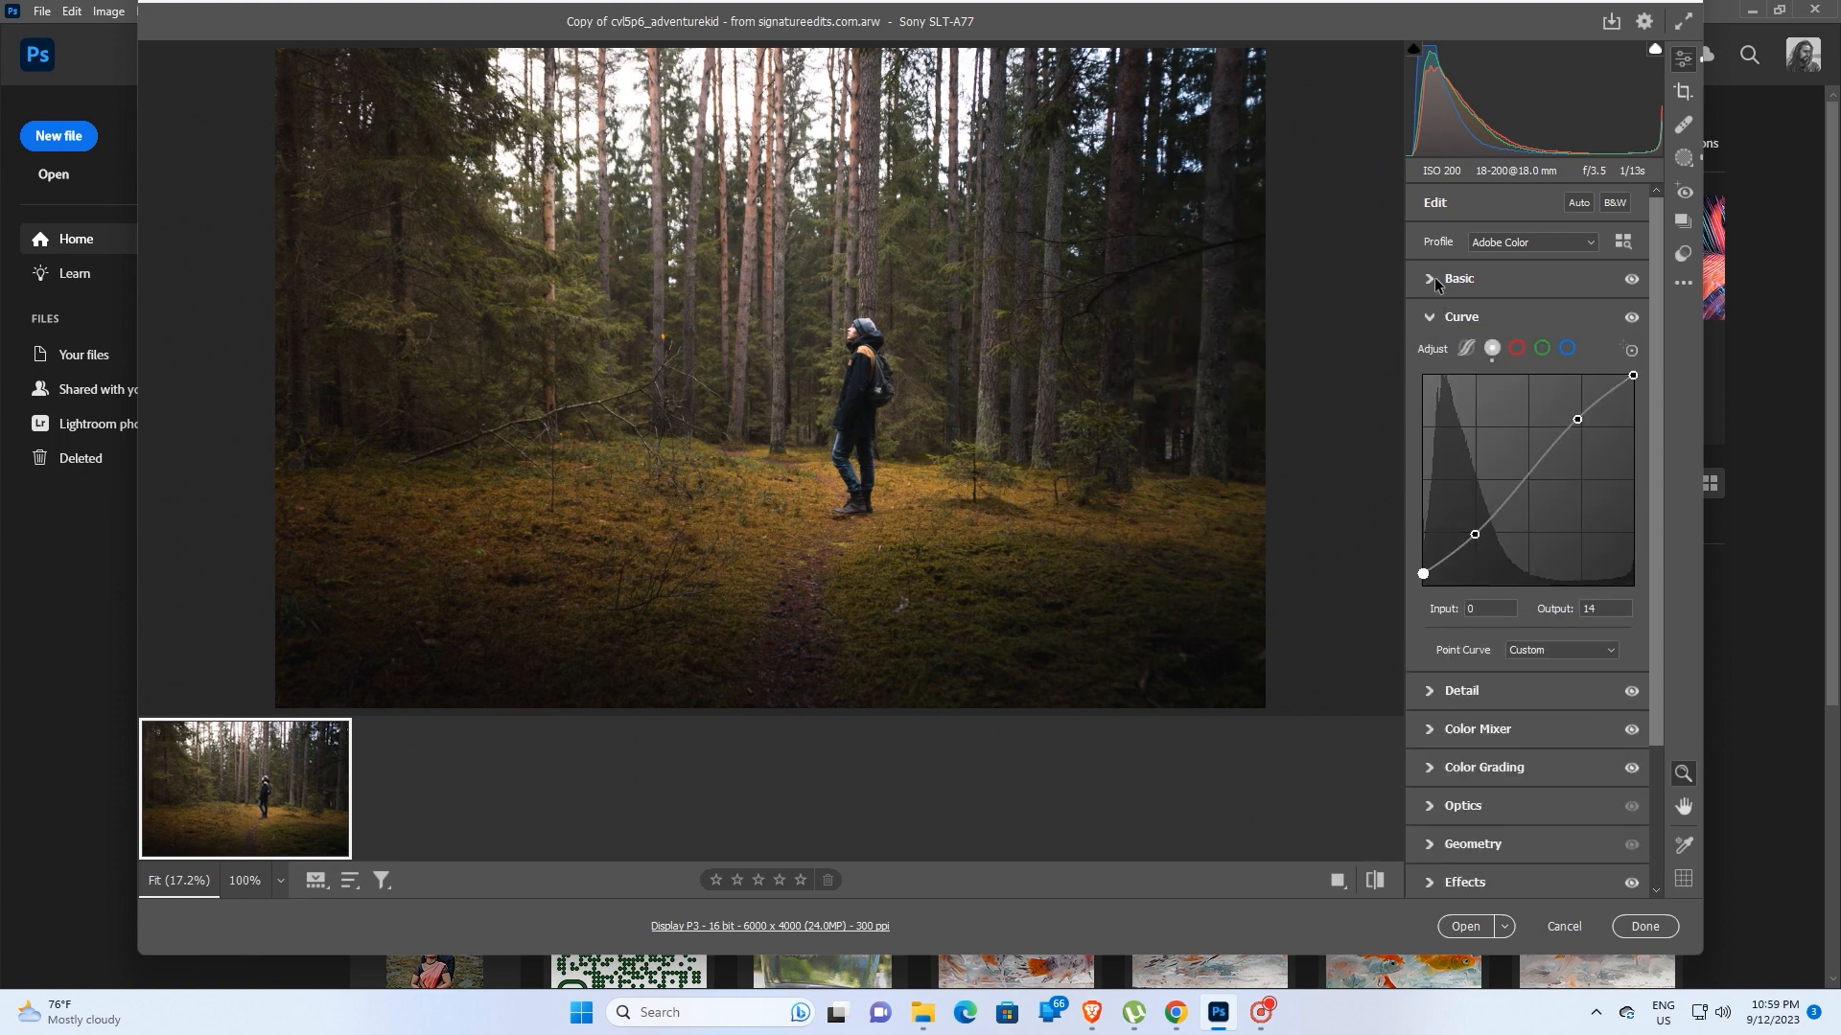
left_click(1434, 278)
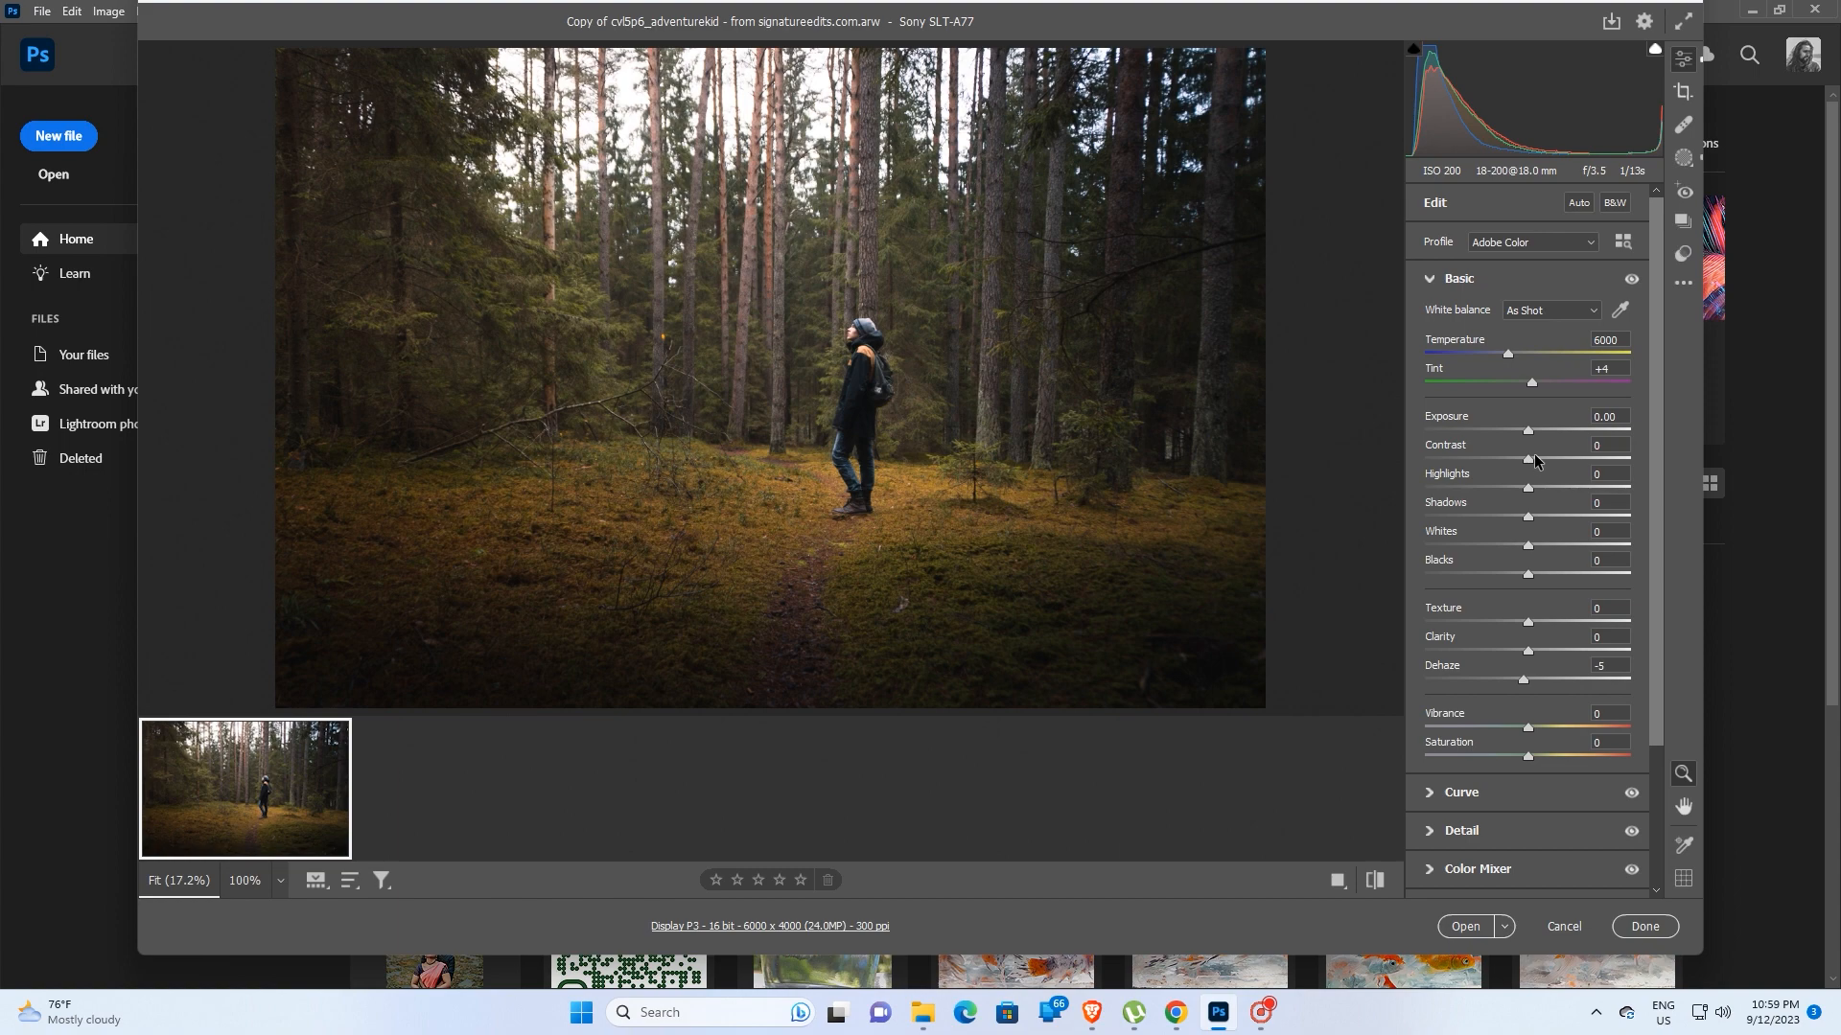
left_click_drag(1529, 488, 1539, 490)
left_click_drag(1539, 490, 1534, 489)
left_click_drag(1528, 576, 1519, 576)
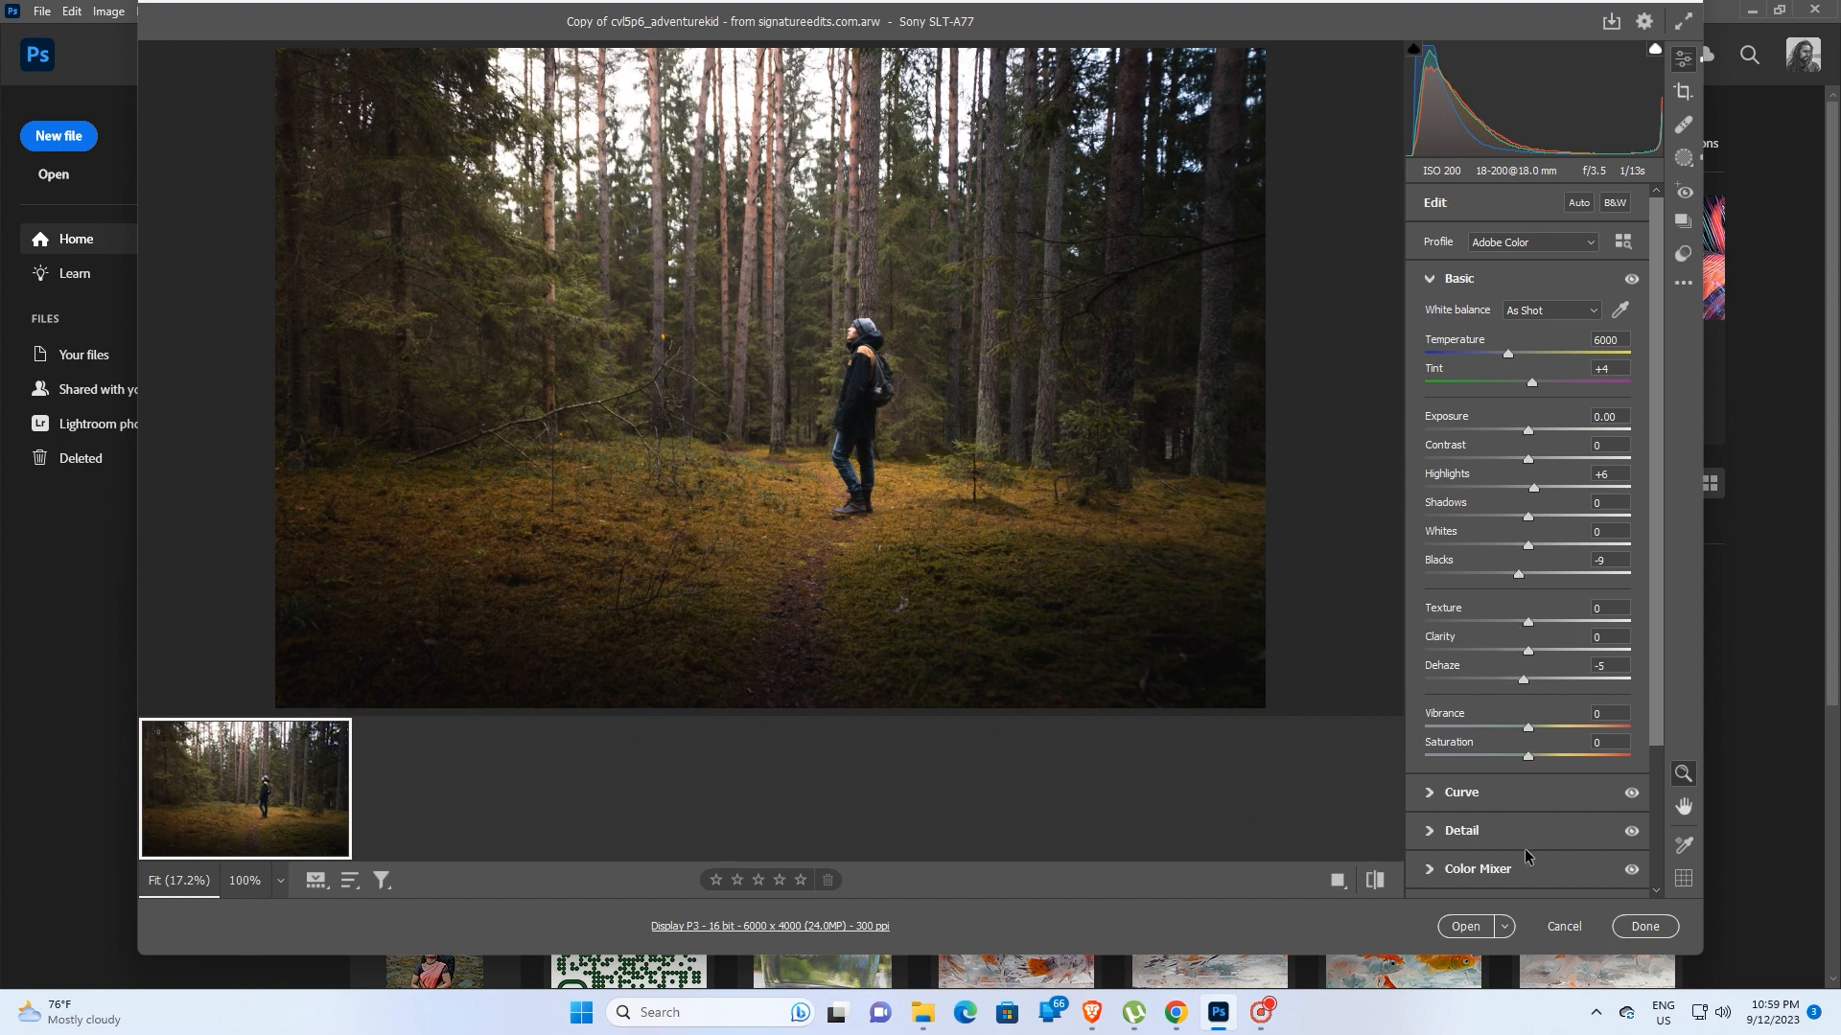
Step: Finish the raw edit by opening the adjusted forest photo as a Photoshop document
left_click(1504, 926)
left_click(1510, 926)
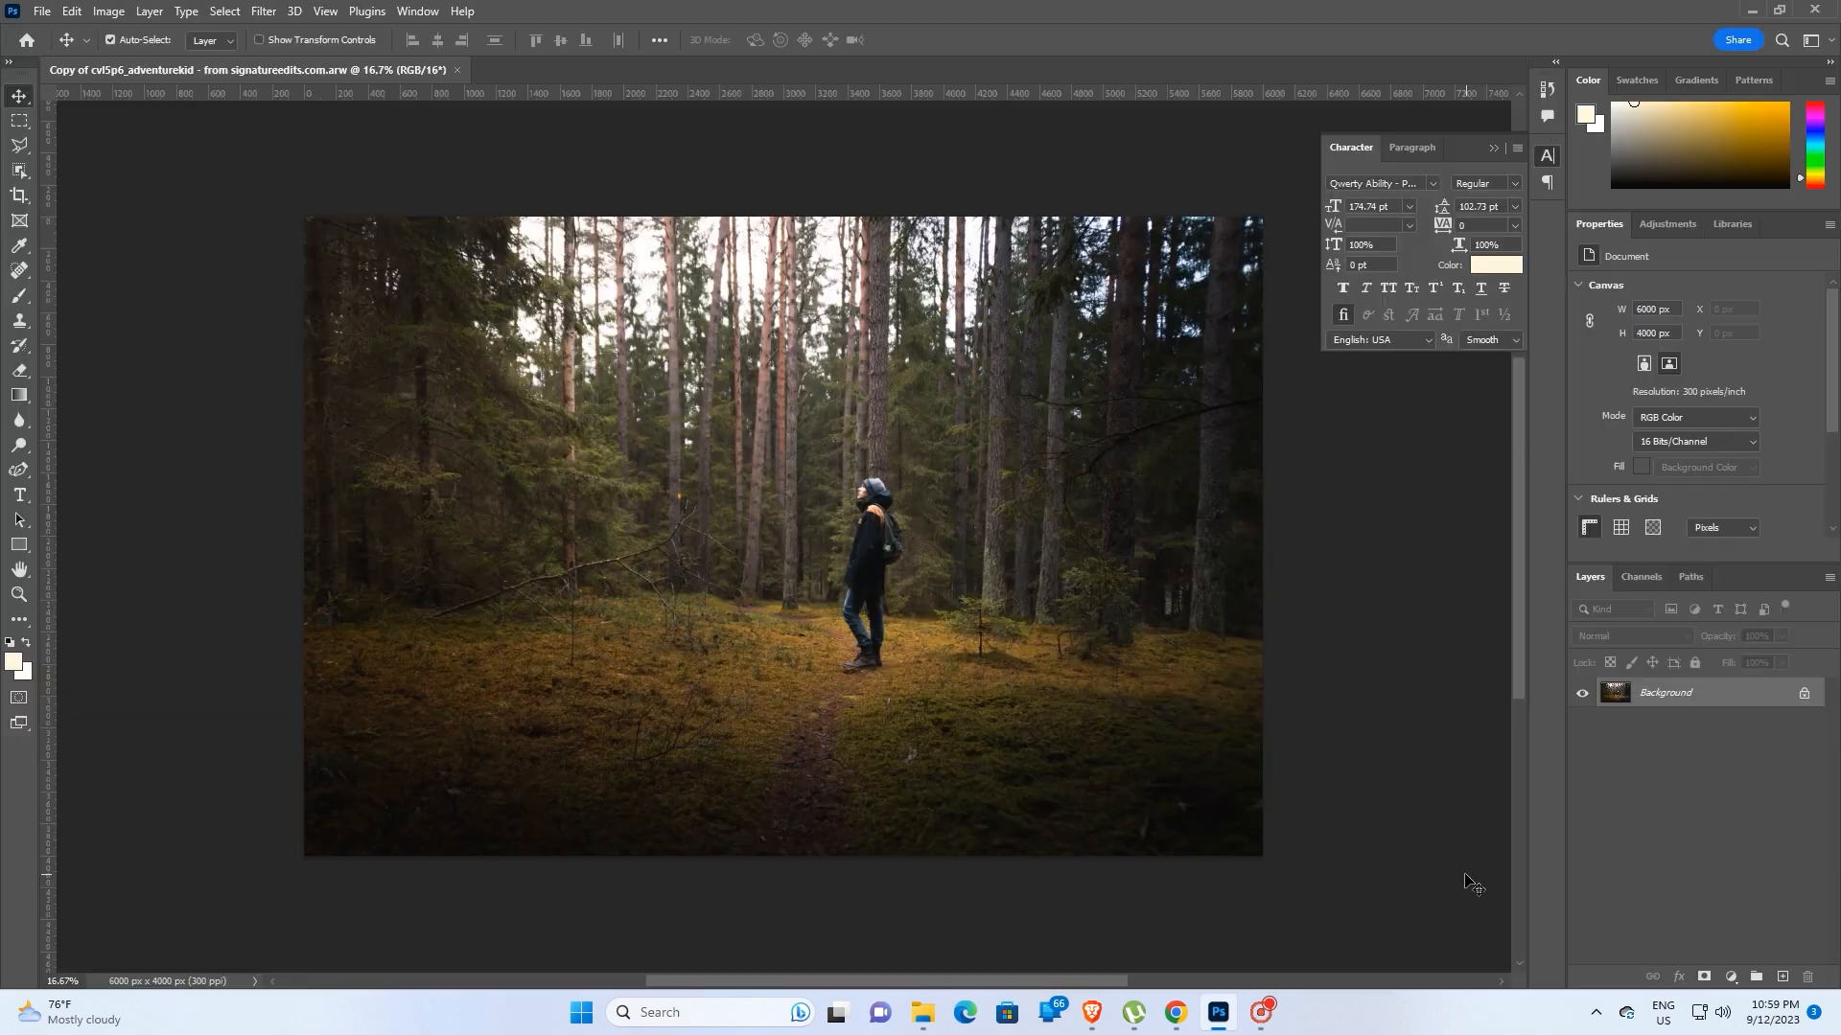